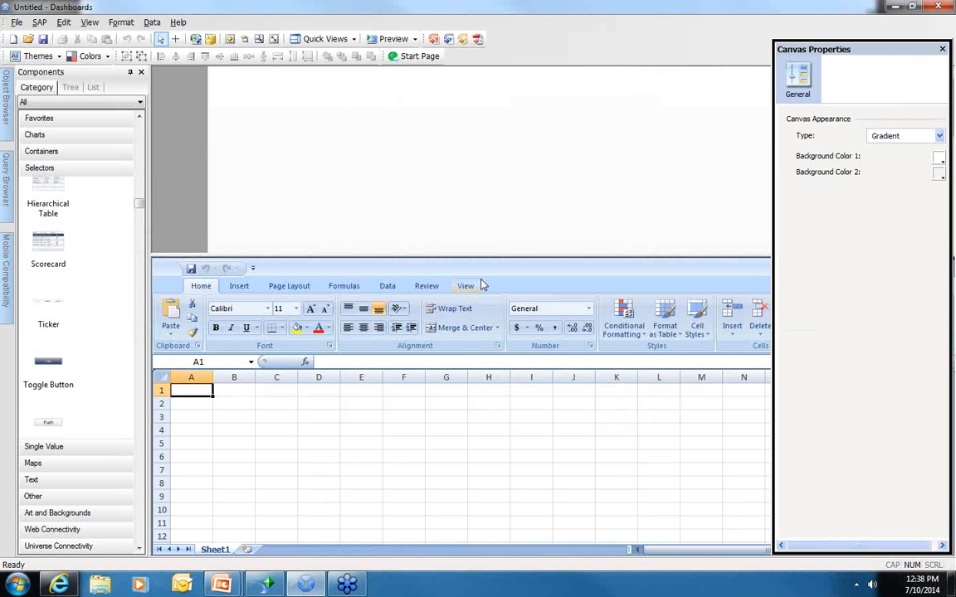
Look at the Customer Orders report in Crystal Reports and return to the untitled Dashboards model
{"action": "key", "text": "alt+Tab"}
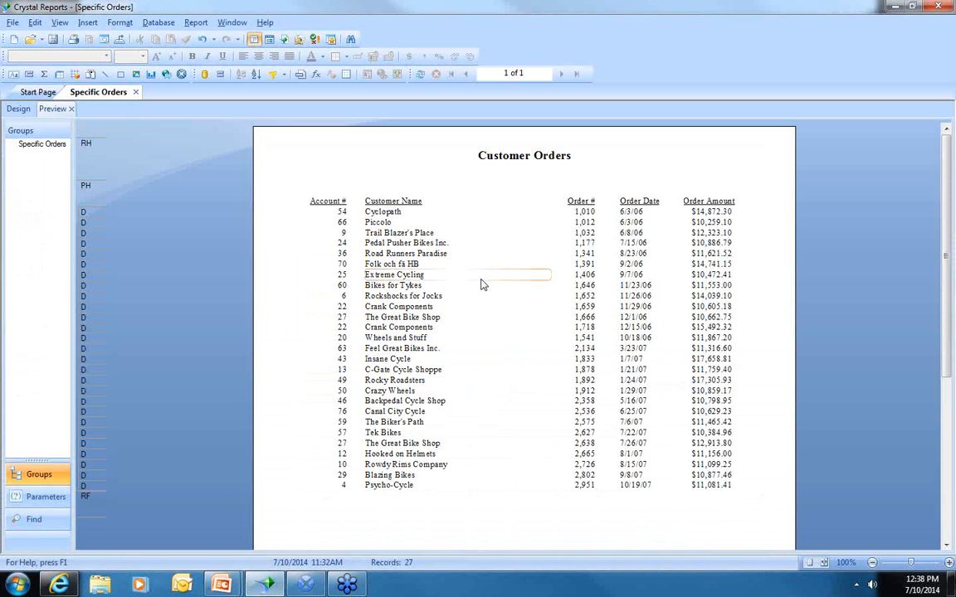
{"action": "key", "text": "alt+Tab"}
{"action": "key", "text": "Tab"}
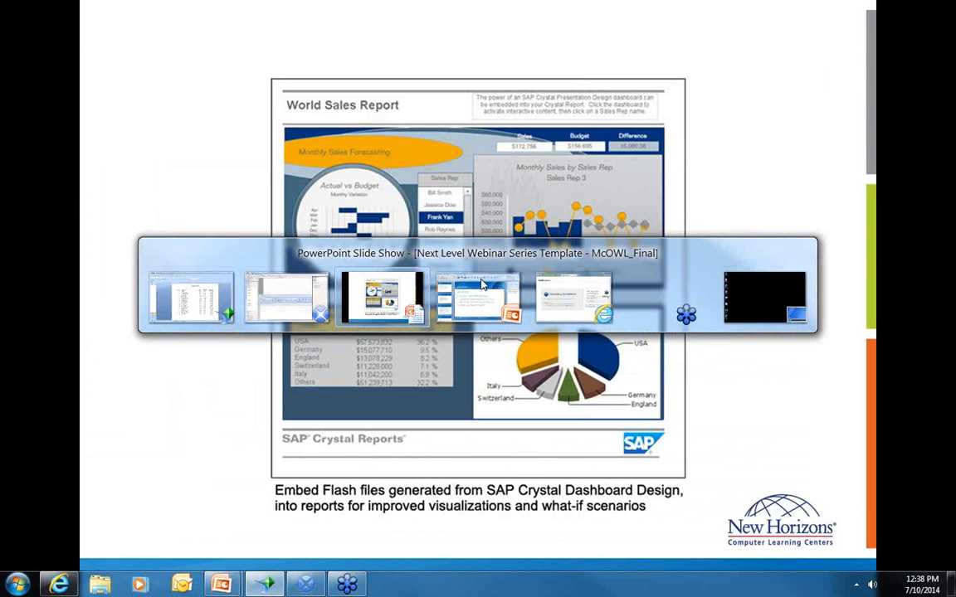
{"action": "key", "text": "Tab"}
{"action": "key", "text": "Tab"}
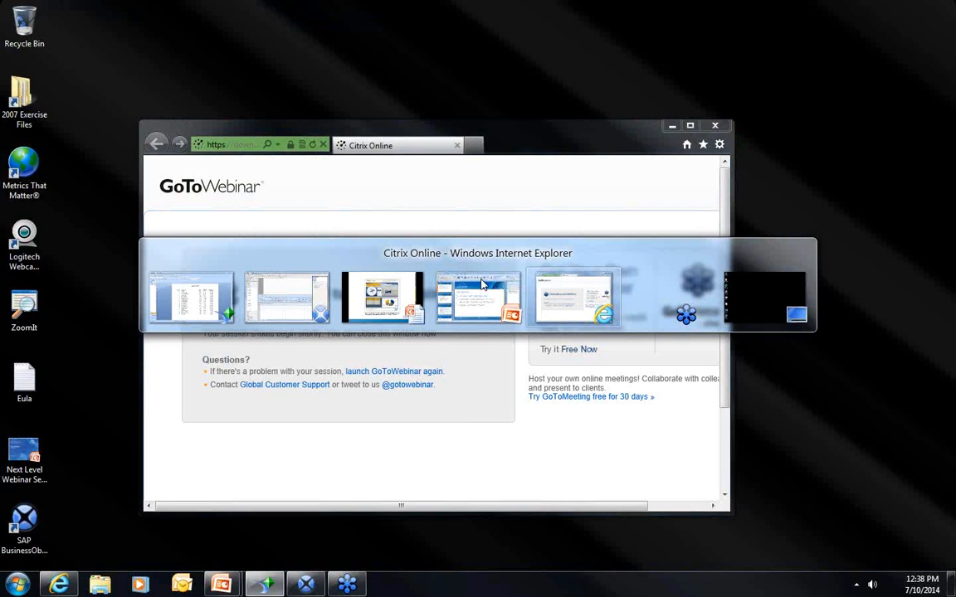
{"action": "key", "text": "Tab"}
{"action": "key", "text": "Tab"}
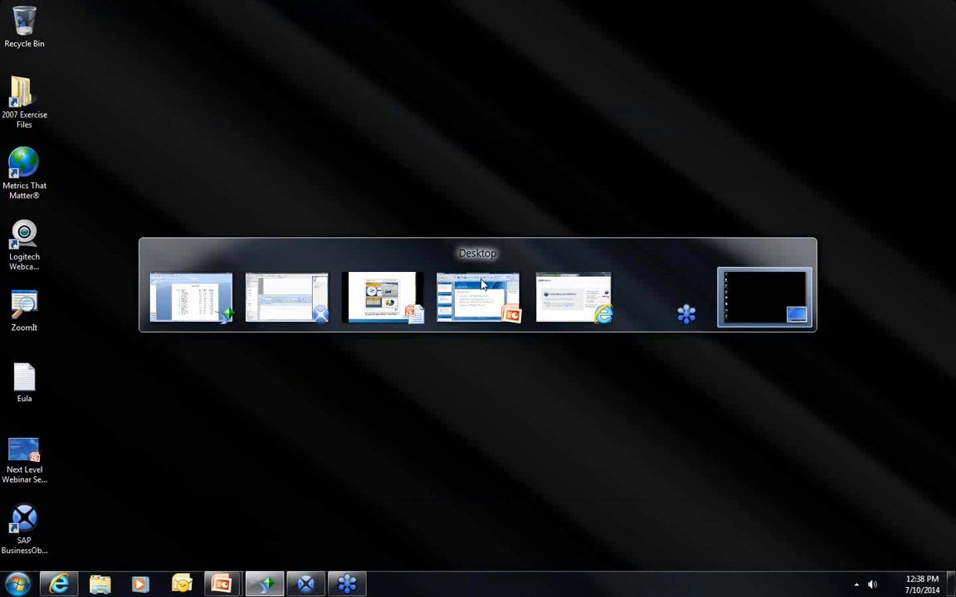
{"action": "key", "text": "Tab"}
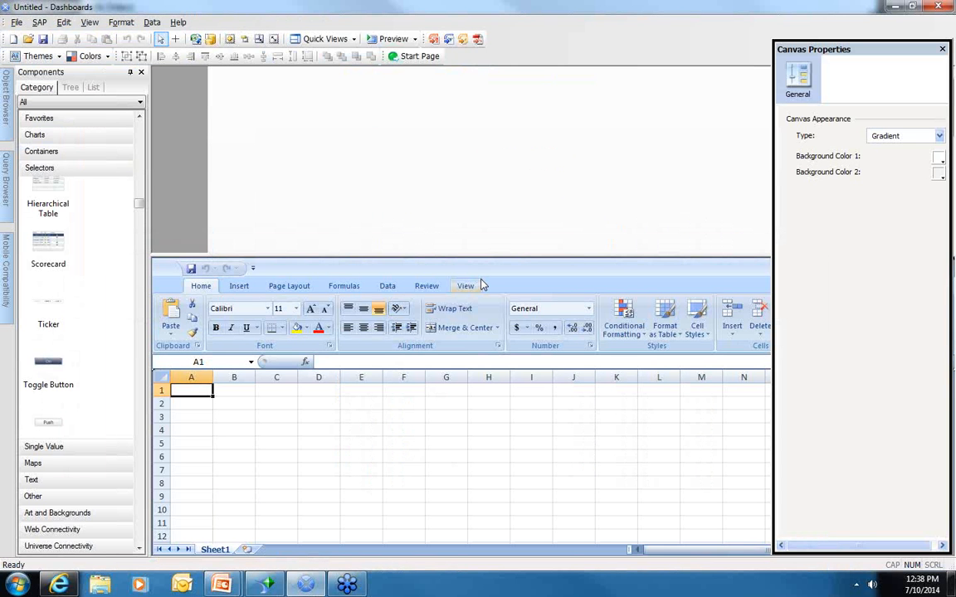
Examine the components offered under Charts, Containers, Selectors, Text, Art and Backgrounds, and Web Connectivity
{"action": "left_click", "coordinate": [49, 138]}
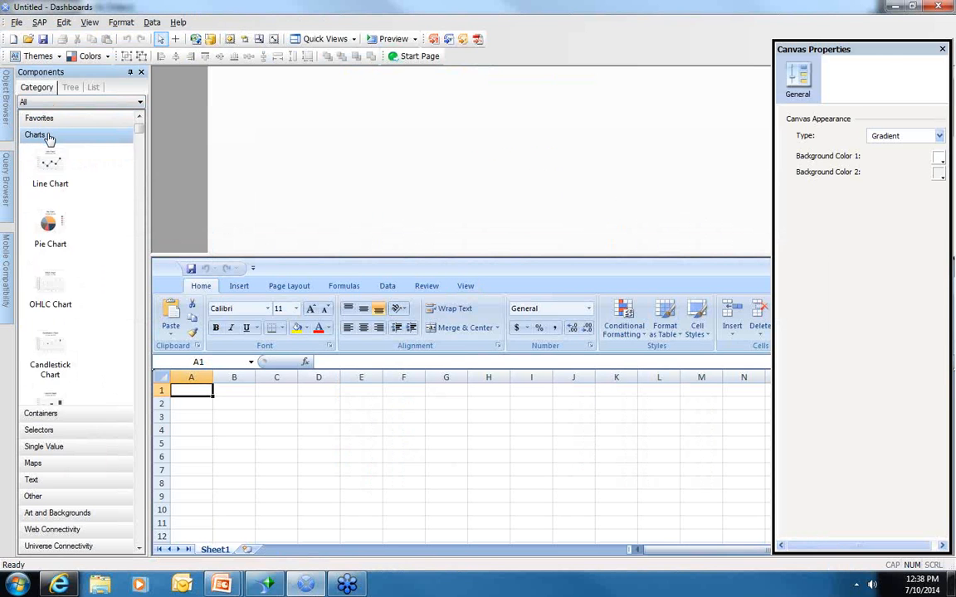
{"action": "left_click", "coordinate": [52, 414]}
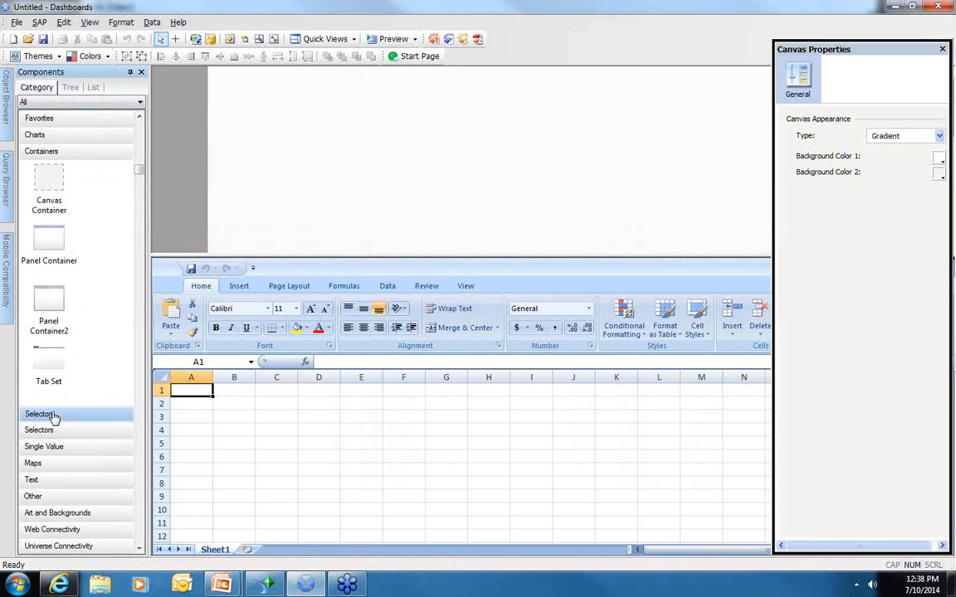
{"action": "left_click", "coordinate": [50, 430]}
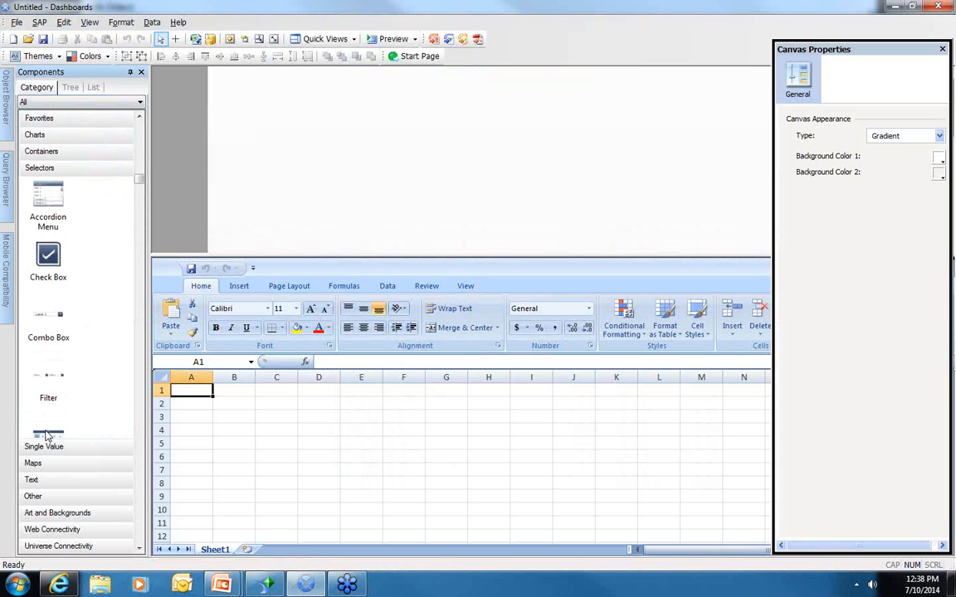
{"action": "left_click", "coordinate": [49, 478]}
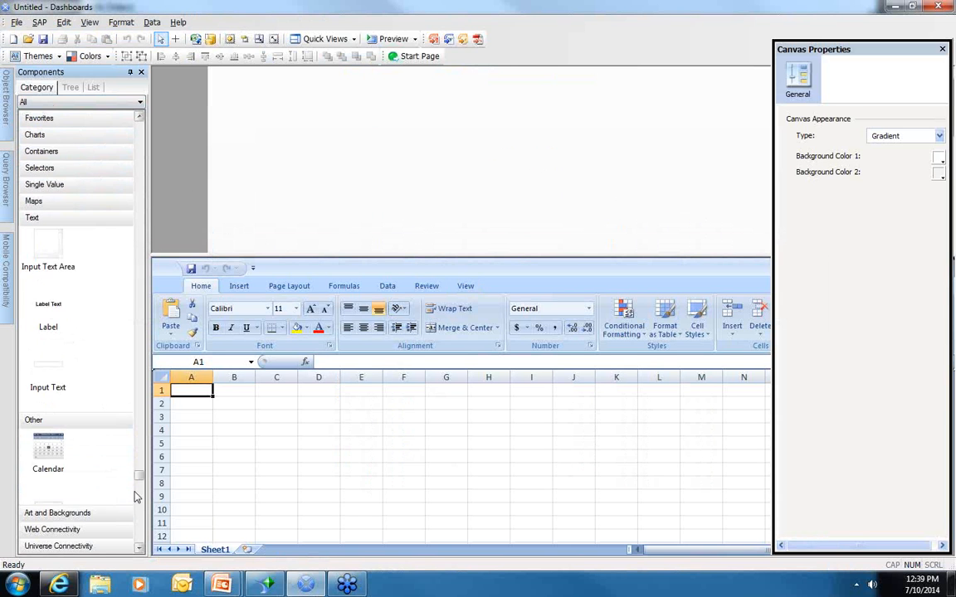
{"action": "left_click", "coordinate": [69, 514]}
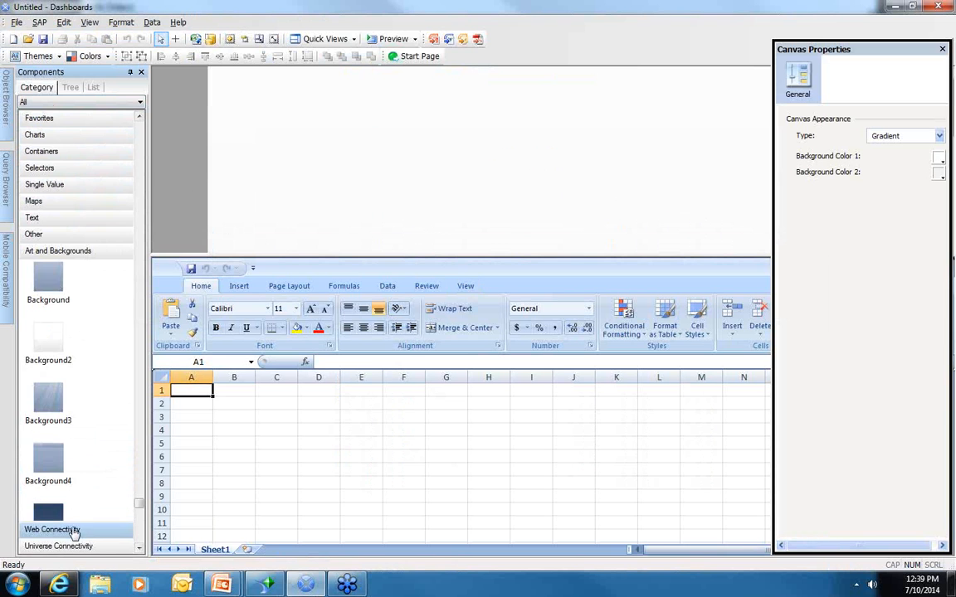
{"action": "left_click", "coordinate": [70, 531]}
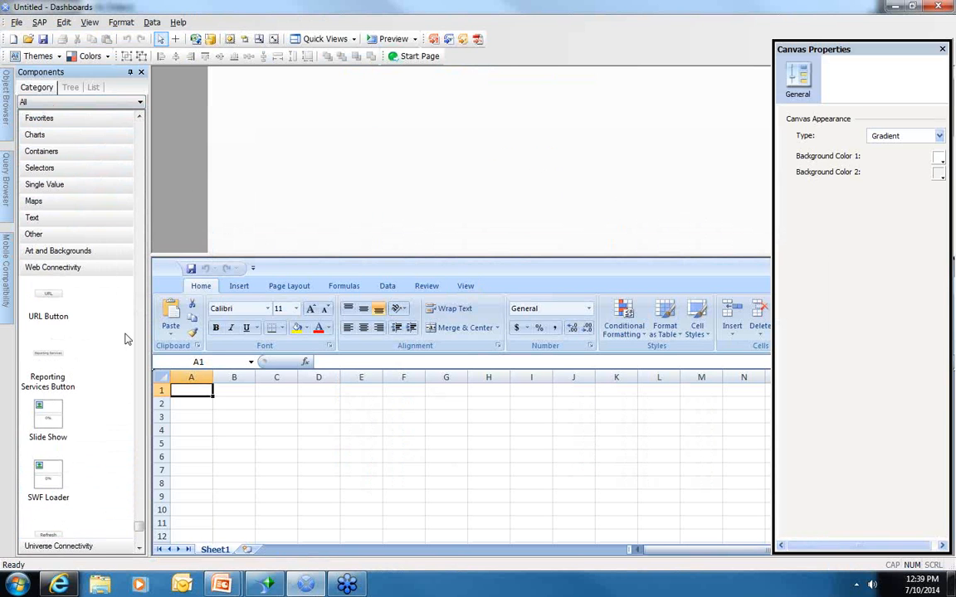
Place a Ticker selector at the upper left of the canvas and widen it across most of the visible canvas
{"action": "left_click", "coordinate": [29, 170]}
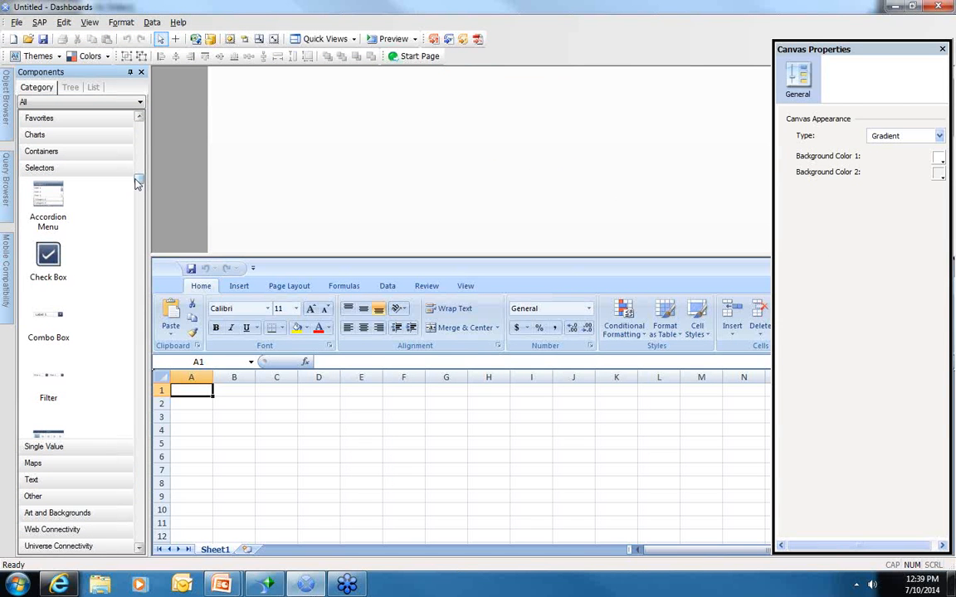
{"action": "left_click_drag", "start_coordinate": [140, 183], "coordinate": [140, 207]}
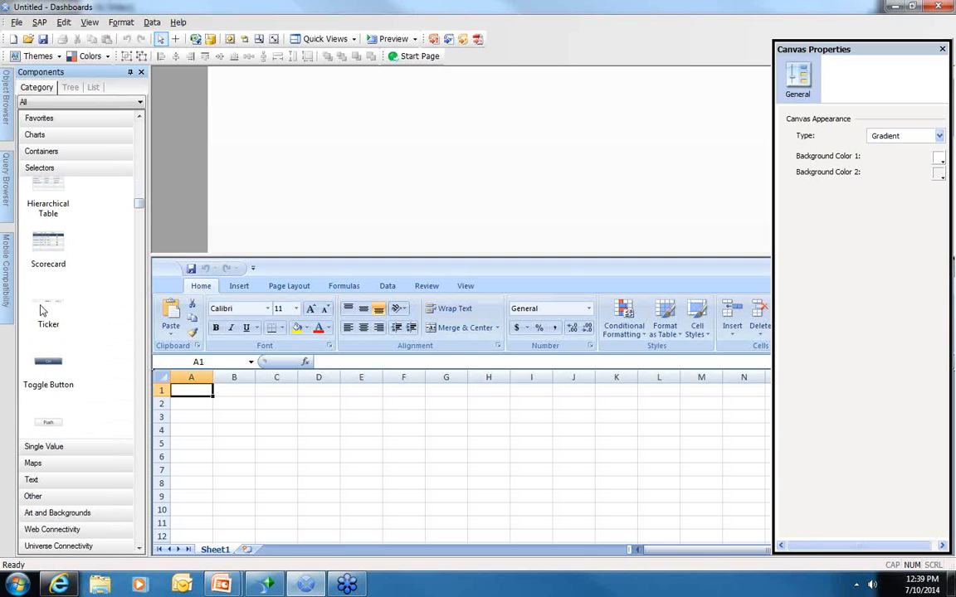
{"action": "left_click_drag", "start_coordinate": [41, 305], "coordinate": [220, 85]}
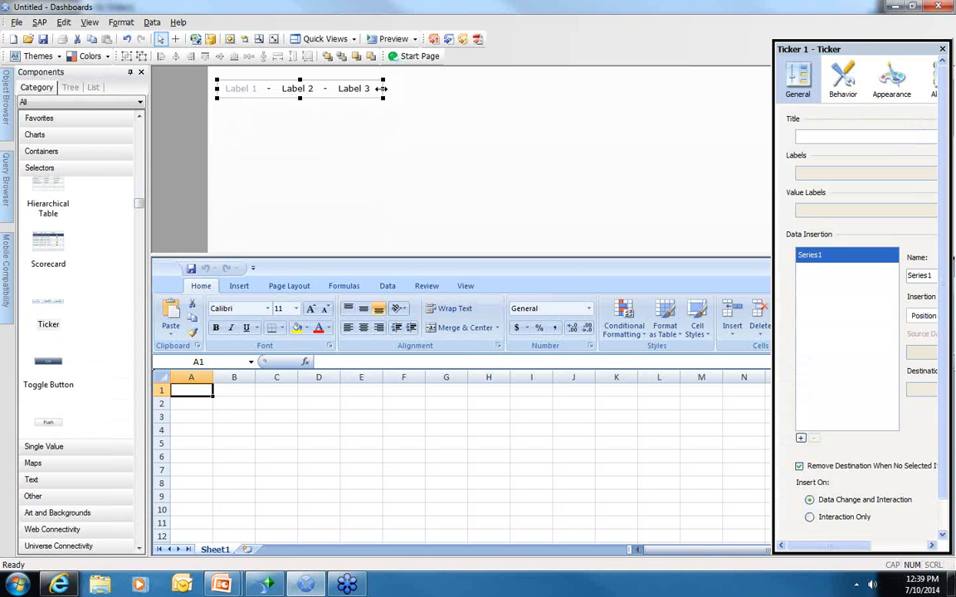
{"action": "left_click_drag", "start_coordinate": [381, 88], "coordinate": [740, 103]}
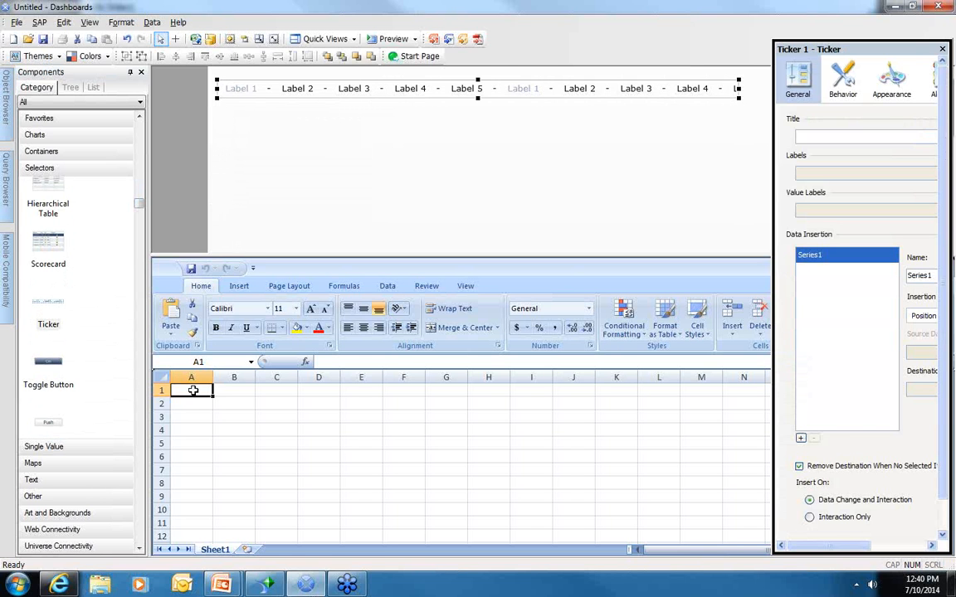
Enter the headings "Labels - Row" in cell A1 and "Values Label - Data" in cell B1
{"action": "type", "text": "Label"}
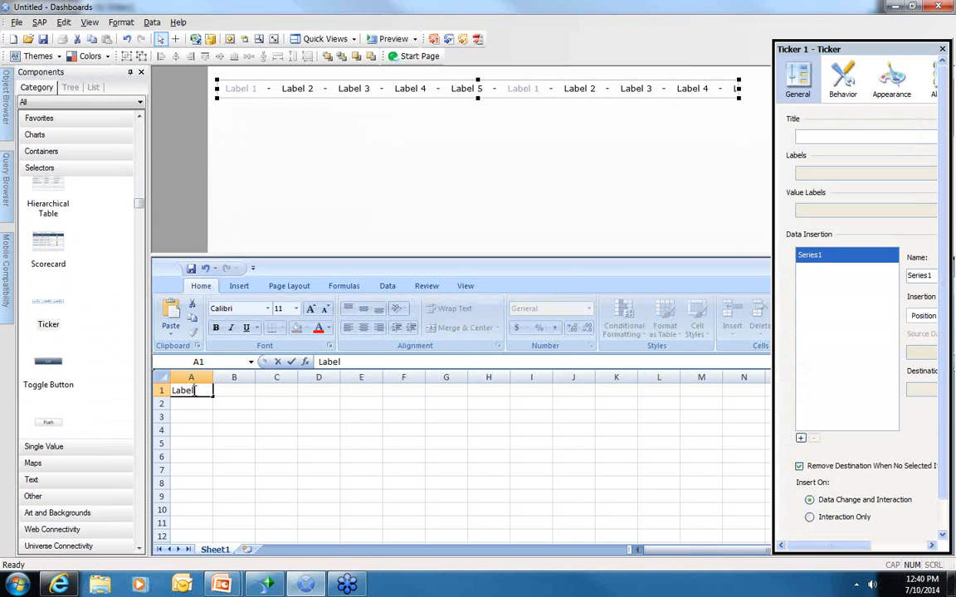
{"action": "type", "text": "s - Row"}
{"action": "left_click", "coordinate": [246, 390]}
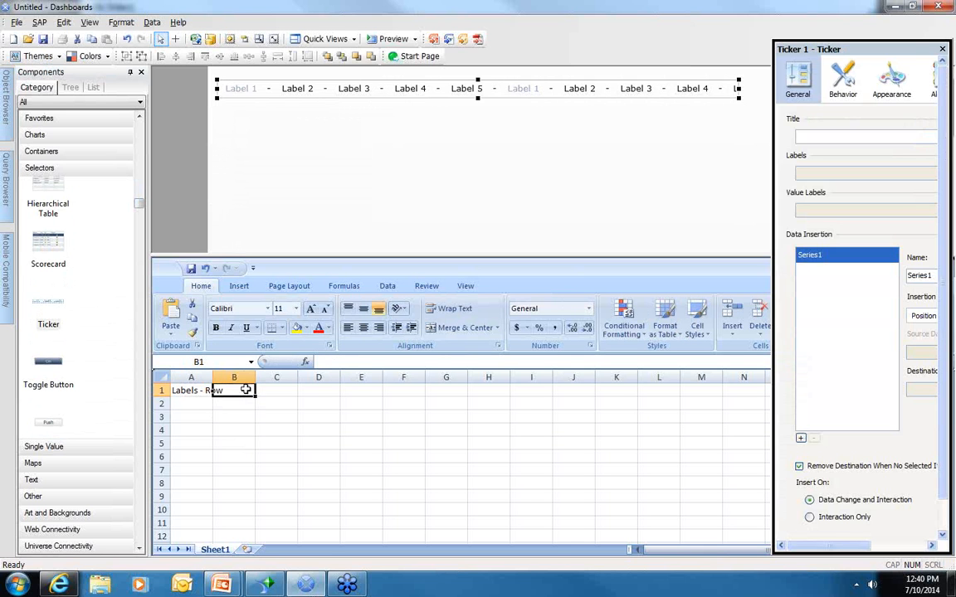
{"action": "type", "text": "Va"}
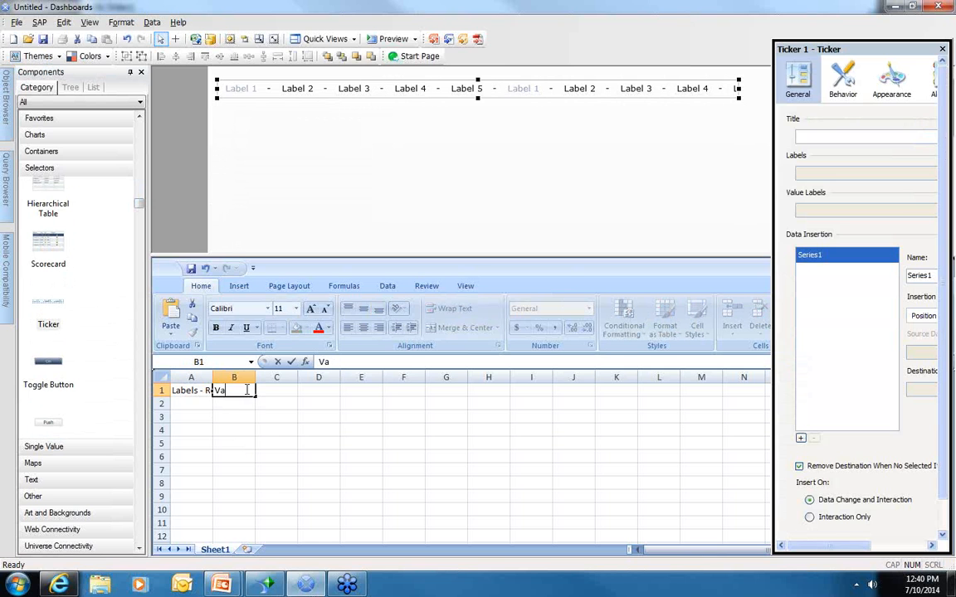
{"action": "type", "text": "lues Label"}
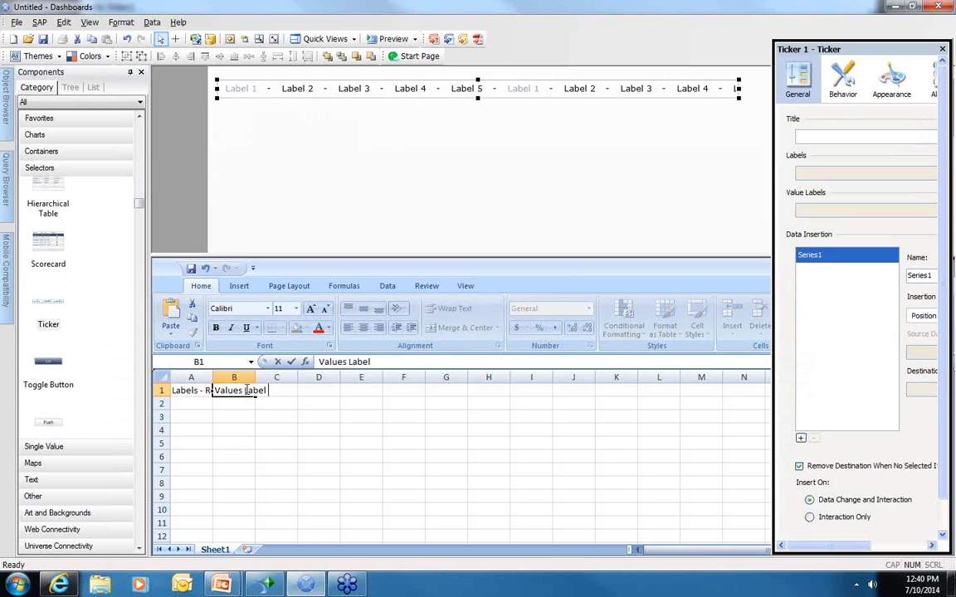
{"action": "type", "text": " - Data"}
{"action": "key", "text": "Return"}
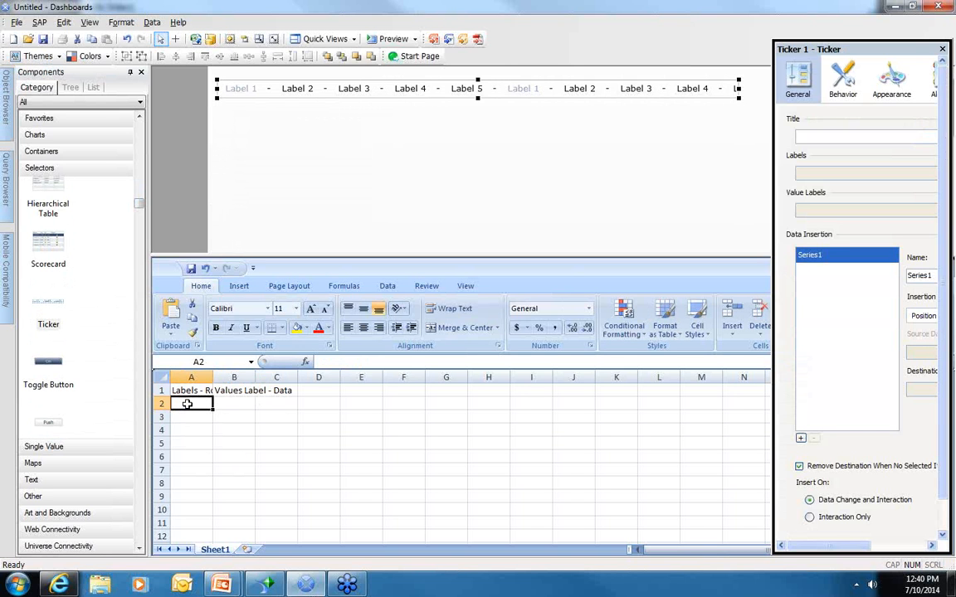
Fill cells A2 through B28 with the standard orange color
{"action": "left_click_drag", "start_coordinate": [187, 403], "coordinate": [232, 536]}
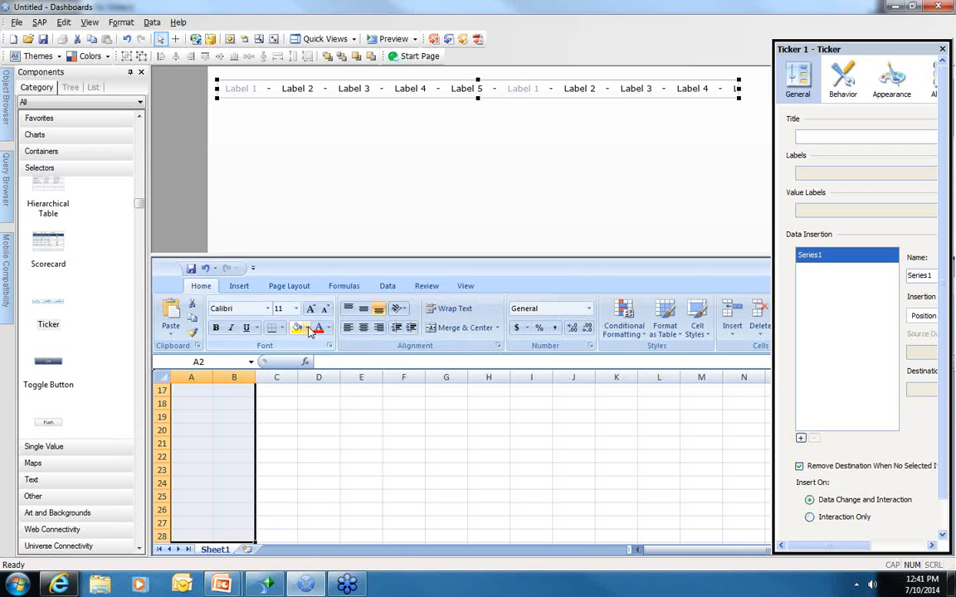
{"action": "left_click", "coordinate": [307, 329]}
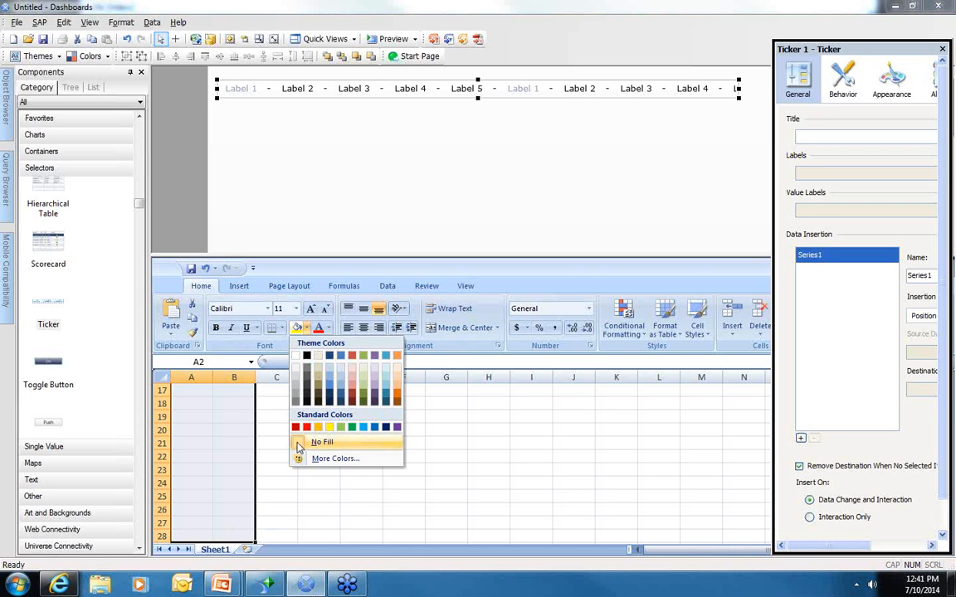
{"action": "left_click", "coordinate": [318, 427]}
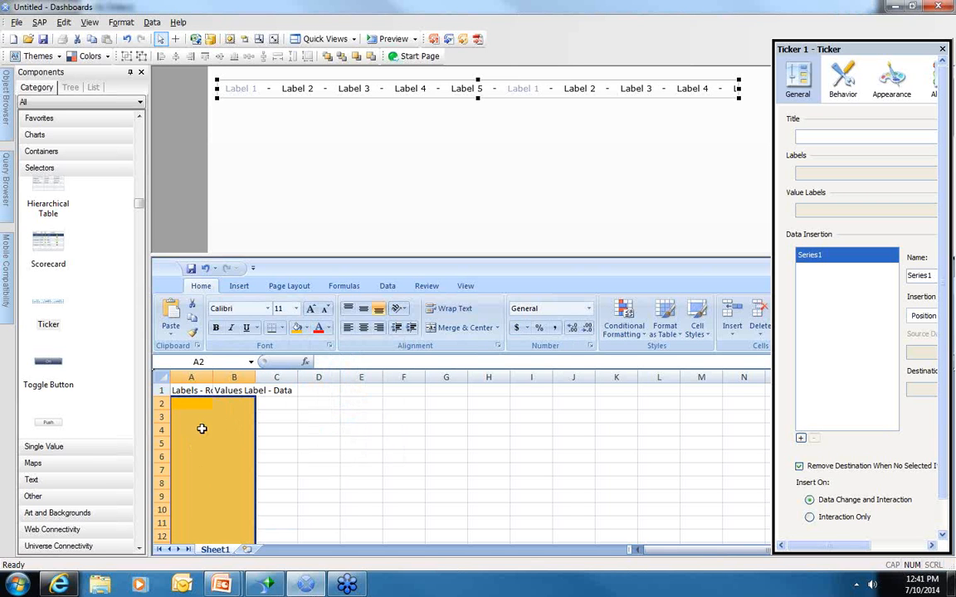
Format cells A2 through A28 as Number with 0 decimal places
{"action": "left_click_drag", "start_coordinate": [189, 407], "coordinate": [184, 520]}
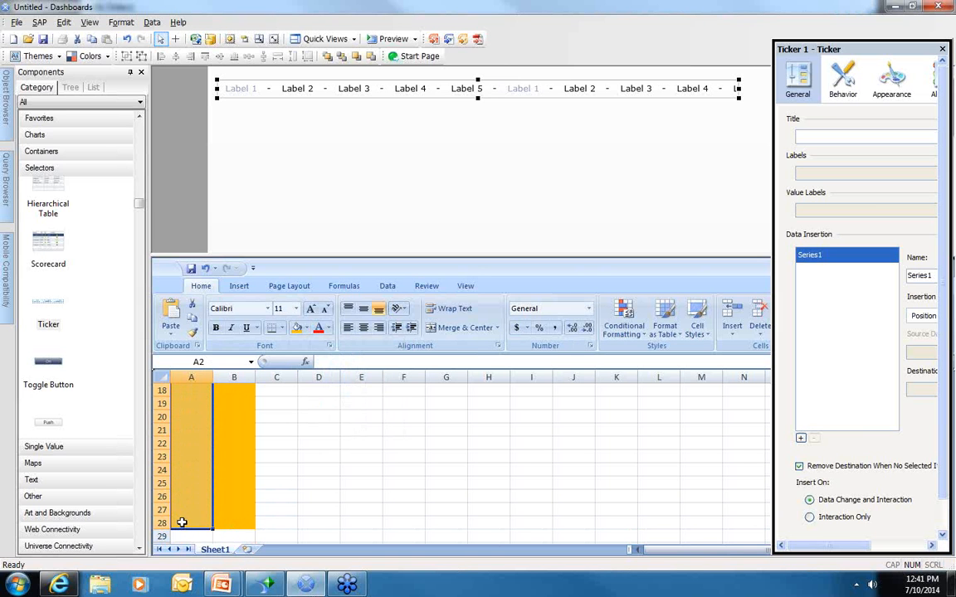
{"action": "right_click", "coordinate": [189, 470]}
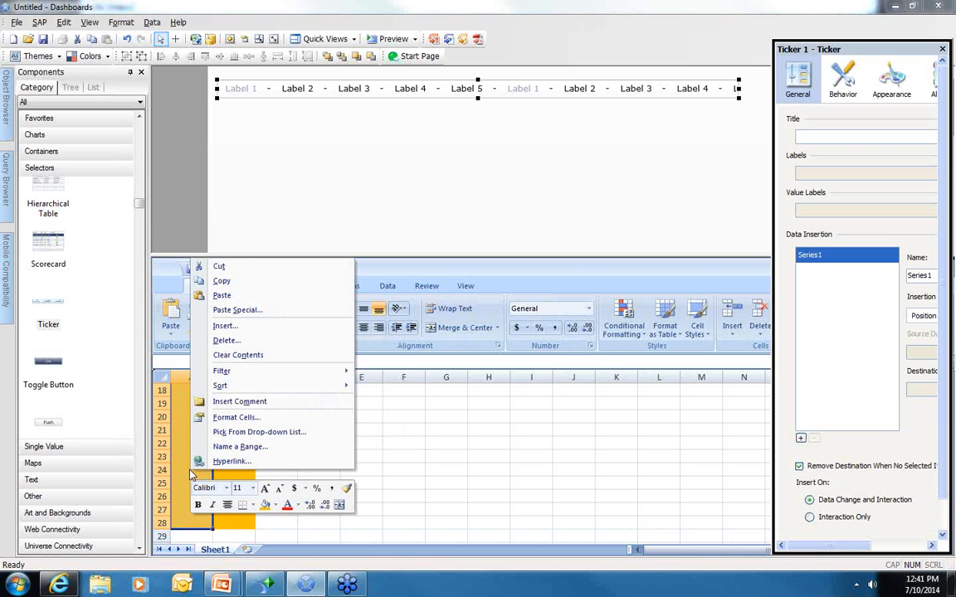
{"action": "left_click", "coordinate": [232, 418]}
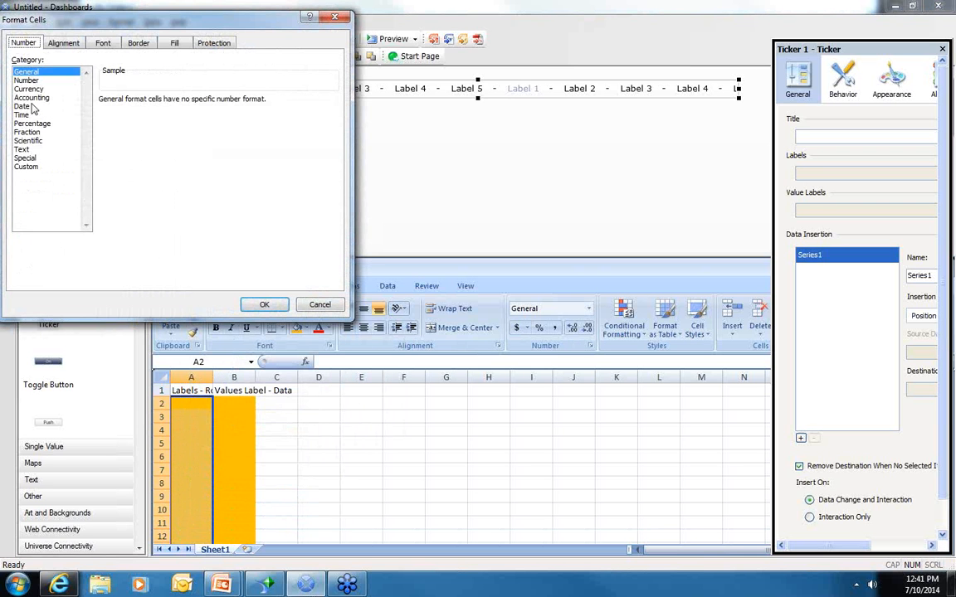
{"action": "left_click", "coordinate": [27, 81]}
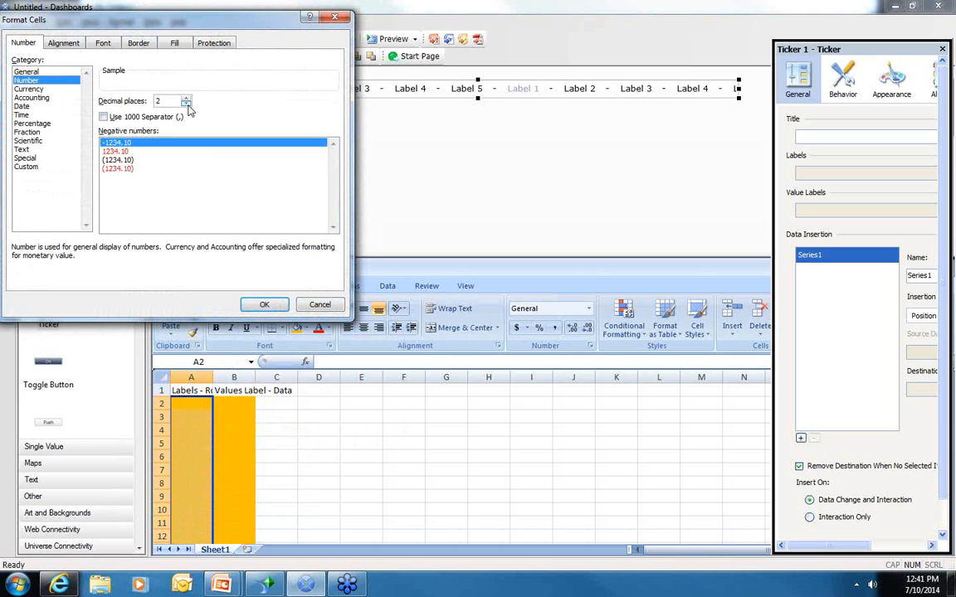
{"action": "left_click", "coordinate": [186, 105]}
{"action": "left_click", "coordinate": [186, 105]}
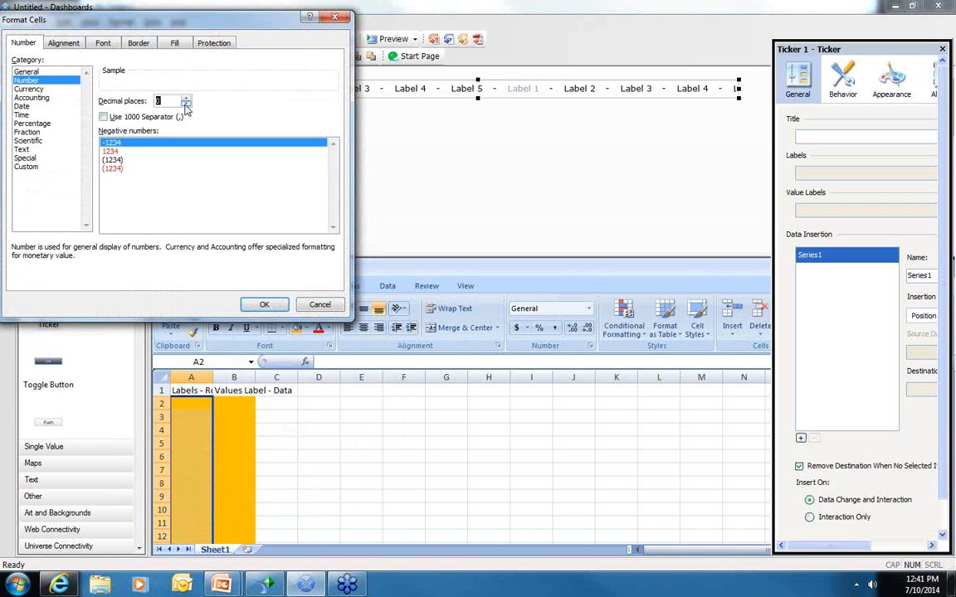
{"action": "left_click", "coordinate": [266, 306]}
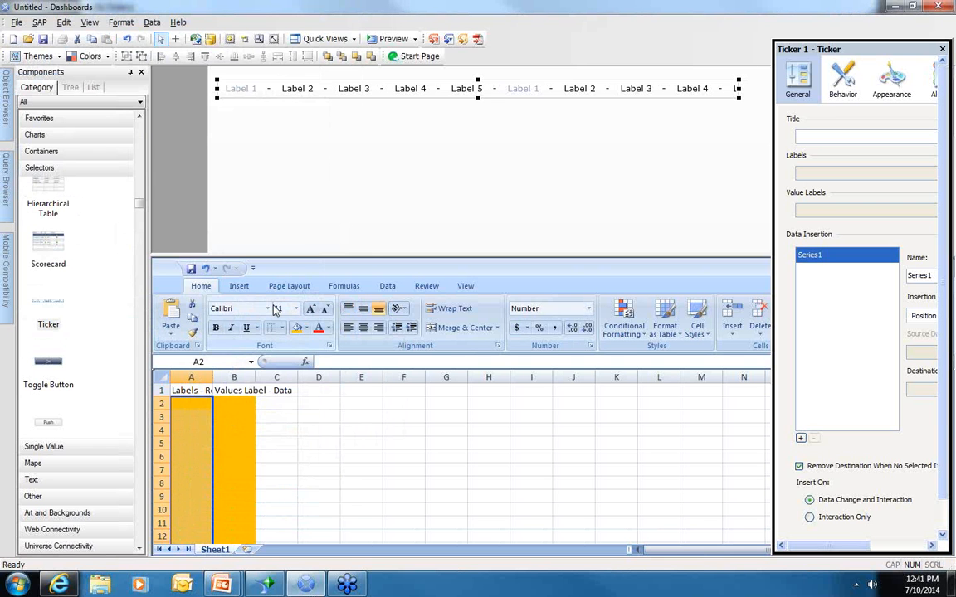
Format cells B2 through B28 as Currency with 2 decimal places and the $ symbol
{"action": "left_click", "coordinate": [232, 403]}
{"action": "left_click_drag", "start_coordinate": [232, 403], "coordinate": [239, 520]}
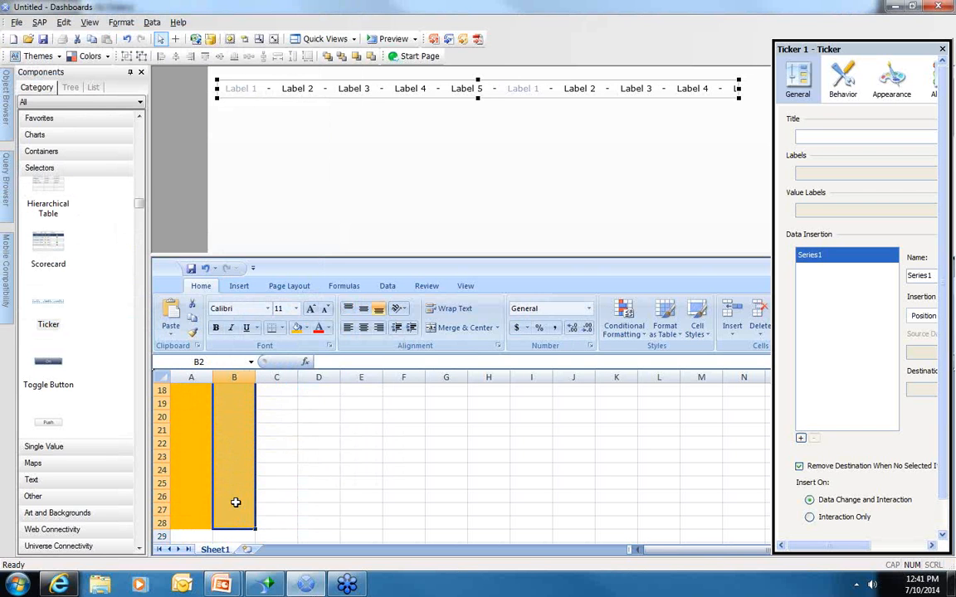
{"action": "right_click", "coordinate": [233, 448]}
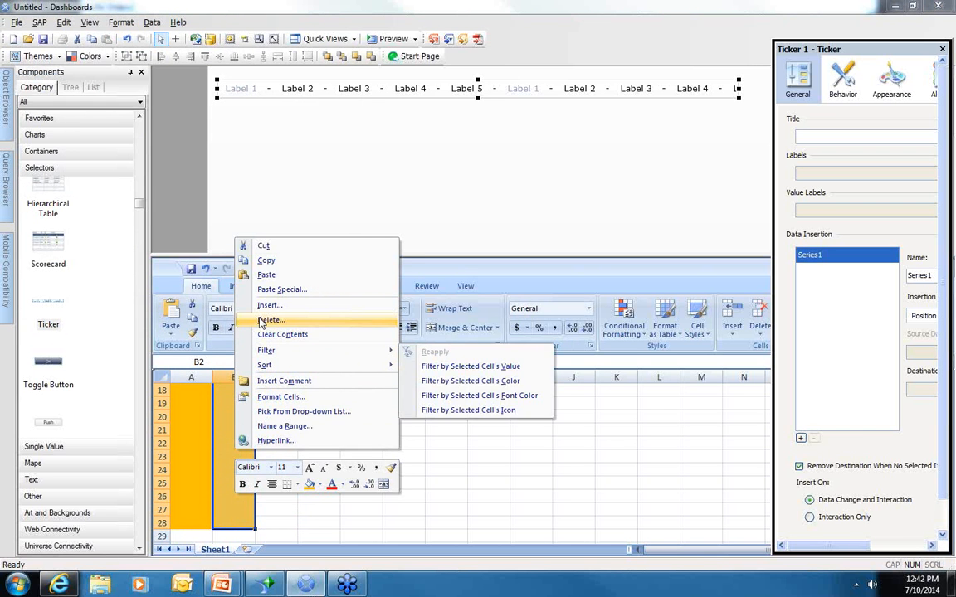
{"action": "left_click", "coordinate": [271, 397]}
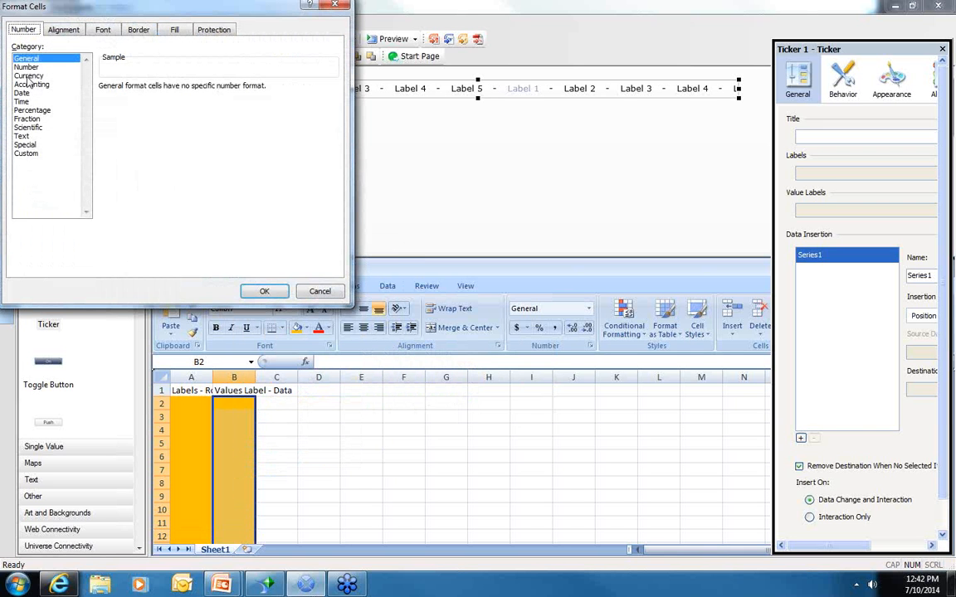
{"action": "left_click", "coordinate": [28, 76]}
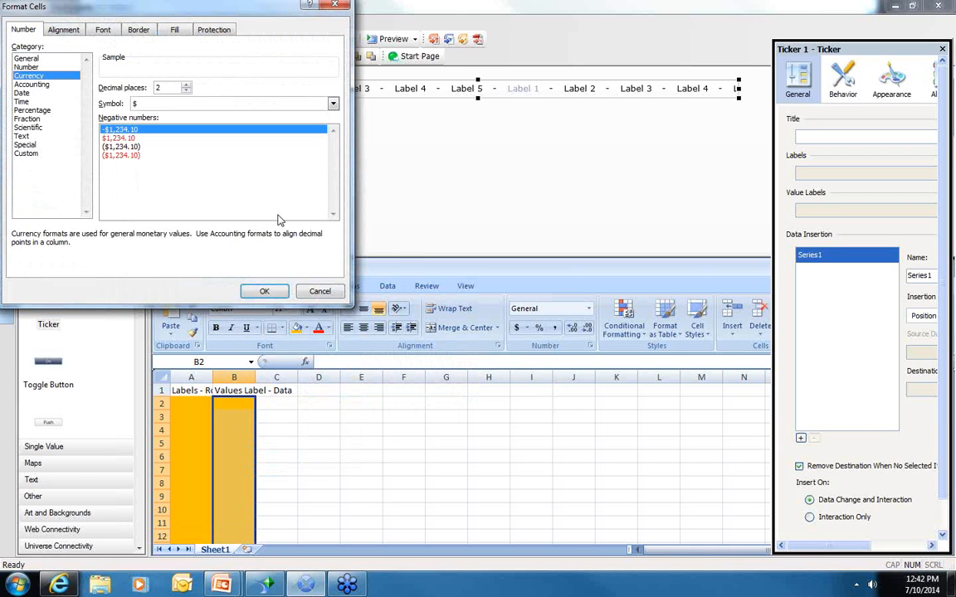
{"action": "left_click", "coordinate": [274, 294]}
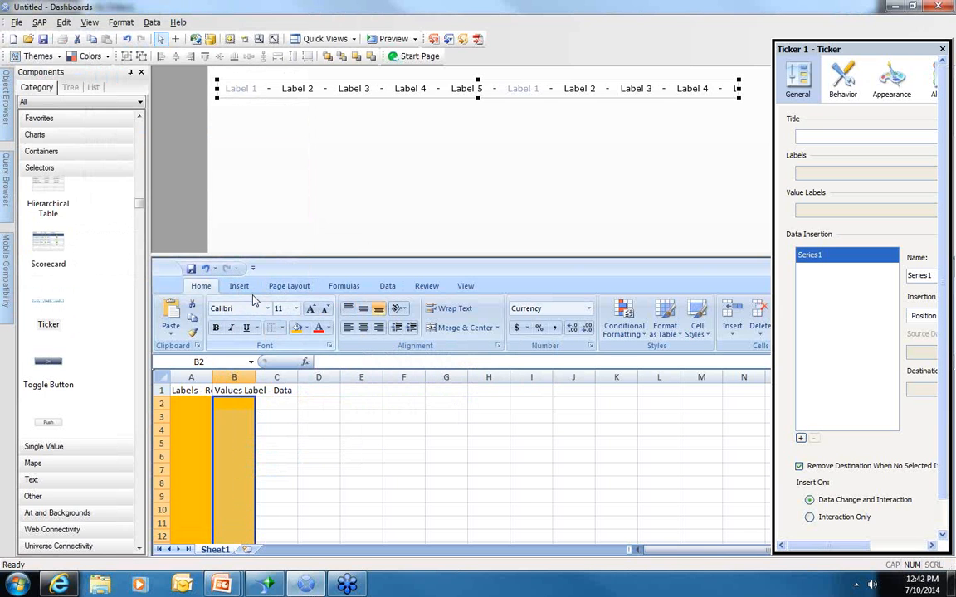
Title the ticker component "OrderAmounts"
{"action": "left_click", "coordinate": [822, 137]}
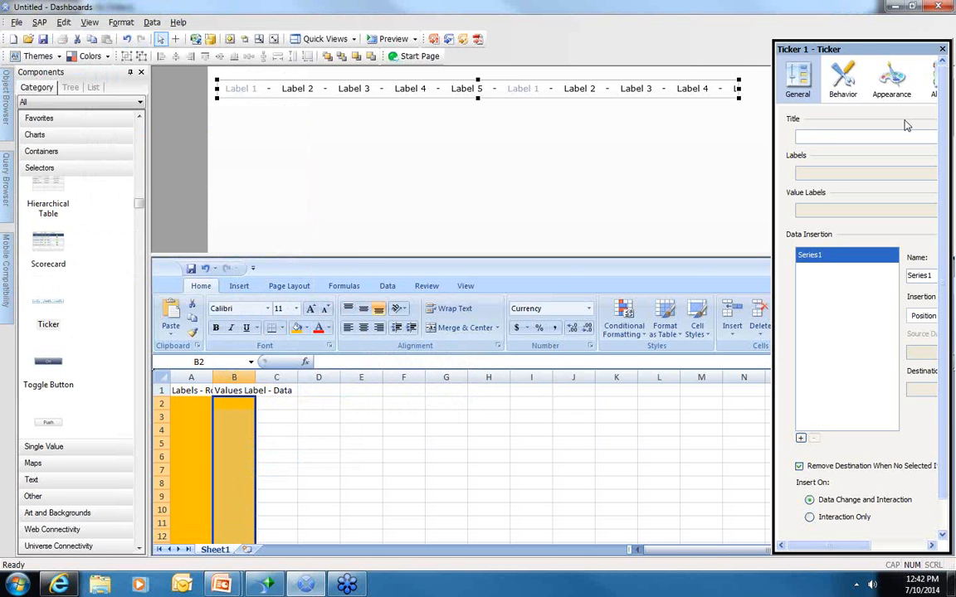
{"action": "type", "text": "OrderAmoun"}
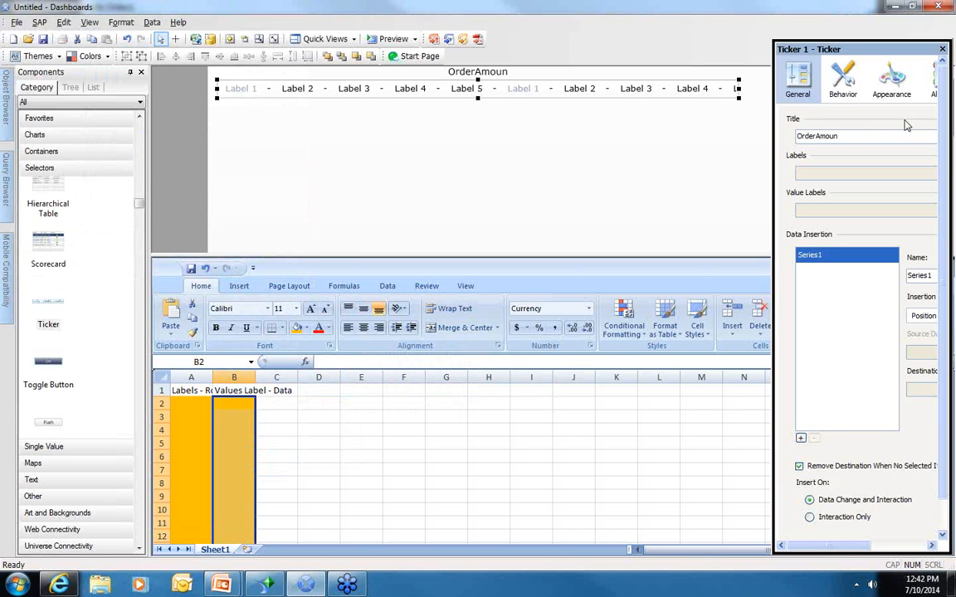
{"action": "type", "text": "ts"}
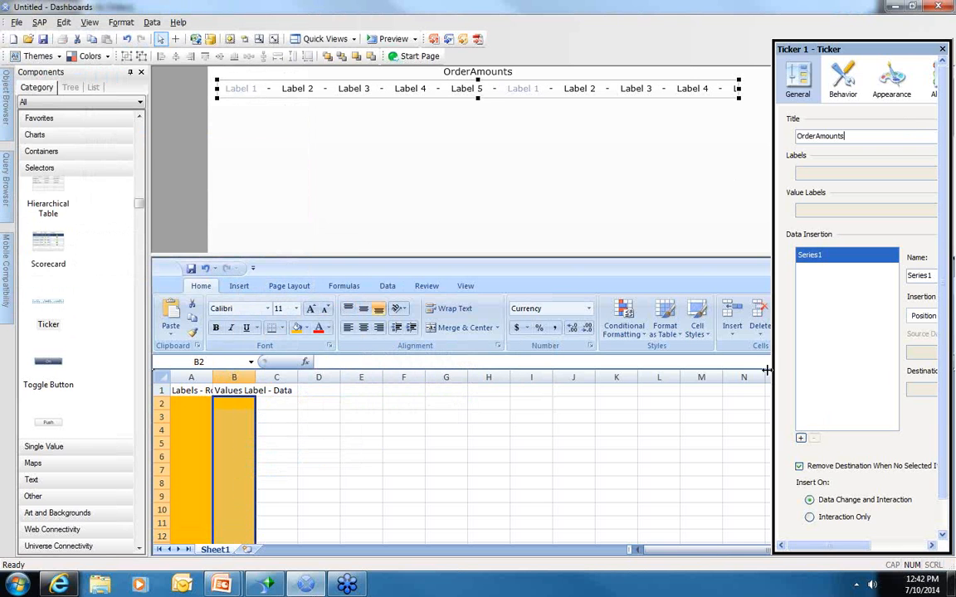
Widen the ticker's properties and link its Labels to cells A2 through A28 on Sheet1
{"action": "left_click_drag", "start_coordinate": [767, 362], "coordinate": [694, 358]}
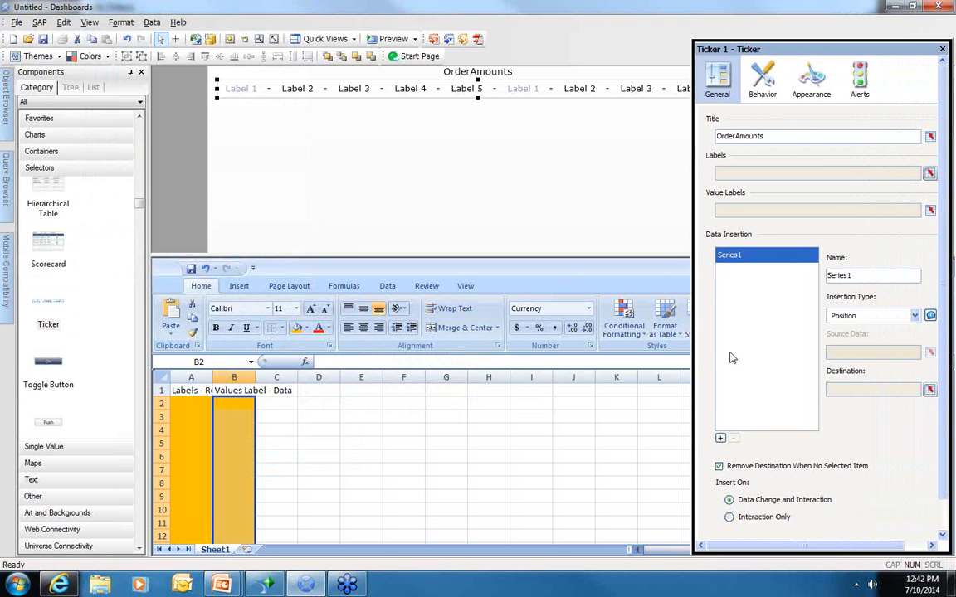
{"action": "left_click", "coordinate": [930, 174]}
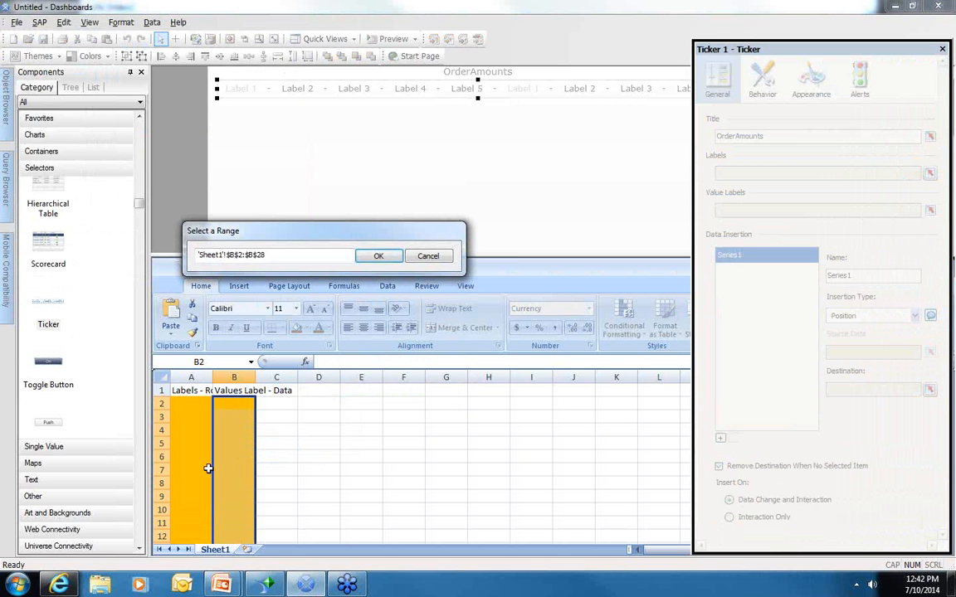
{"action": "left_click_drag", "start_coordinate": [183, 404], "coordinate": [191, 521]}
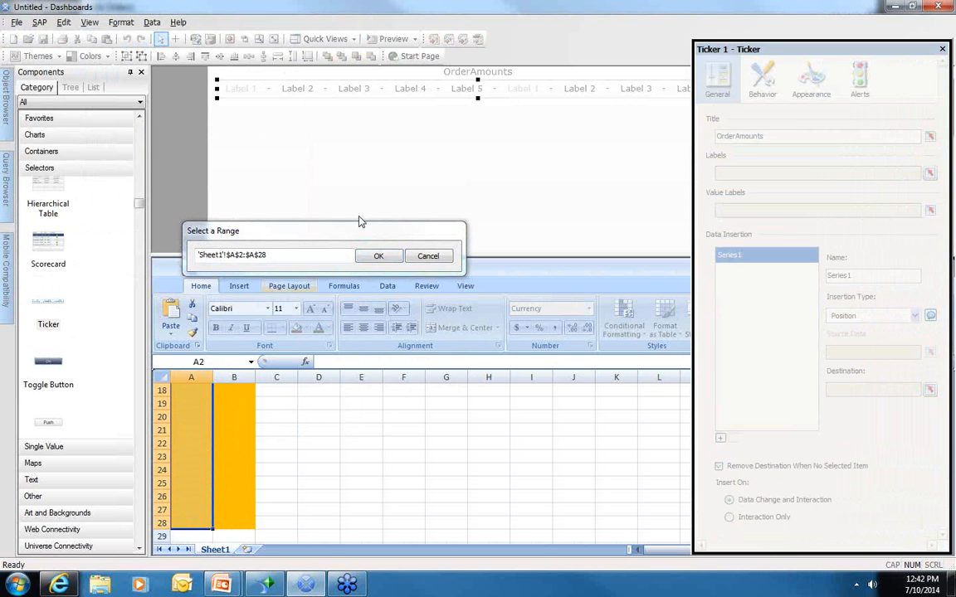
{"action": "left_click", "coordinate": [379, 257]}
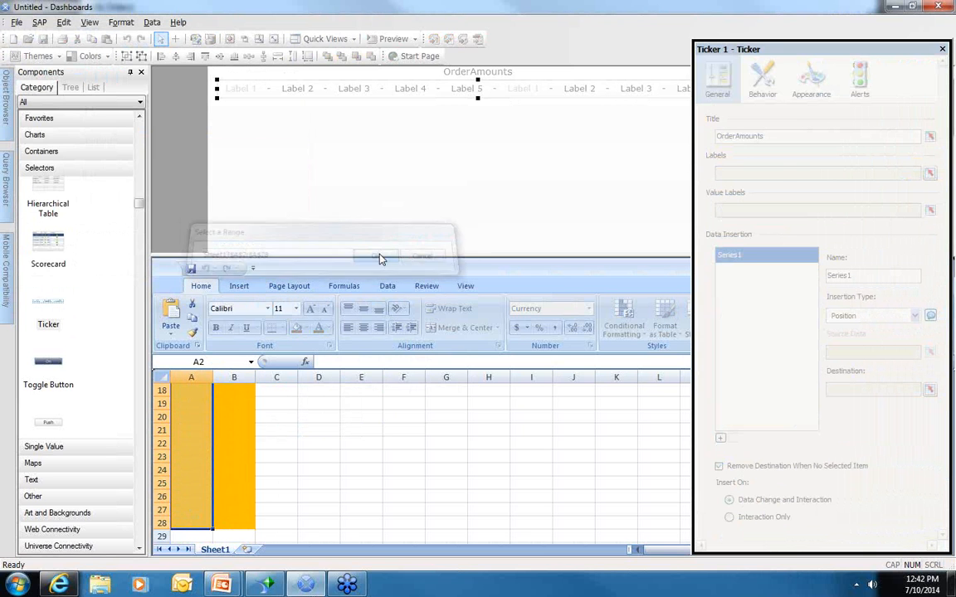
Link the ticker's Value Labels to cells B2 through B28 on Sheet1
{"action": "left_click", "coordinate": [930, 211]}
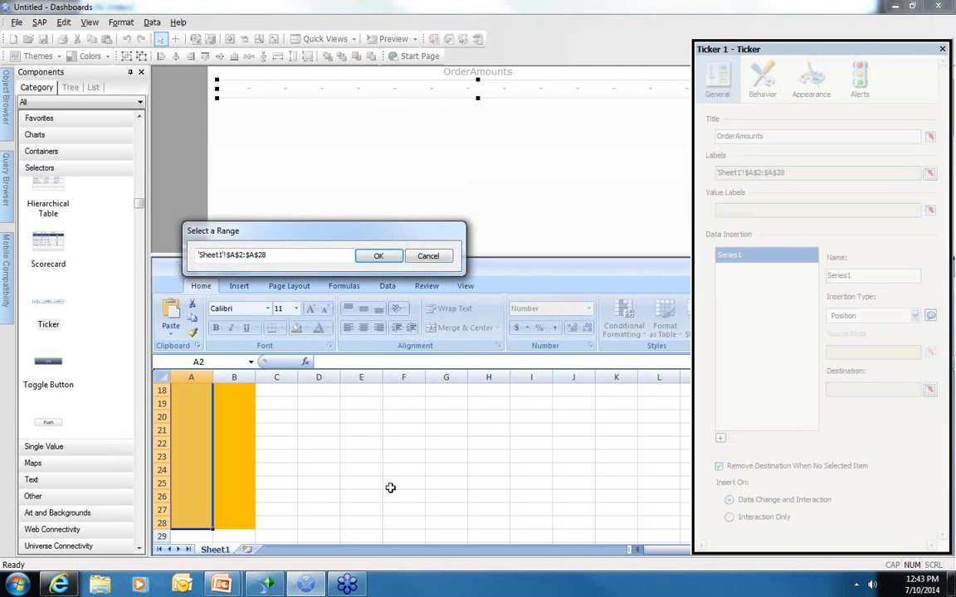
{"action": "left_click_drag", "start_coordinate": [234, 521], "coordinate": [233, 404]}
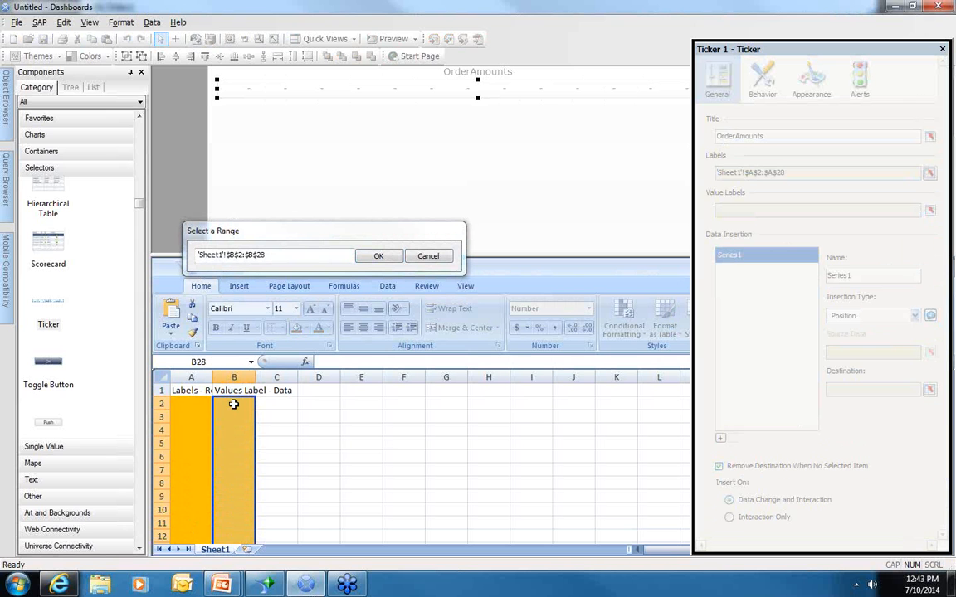
{"action": "left_click", "coordinate": [379, 258]}
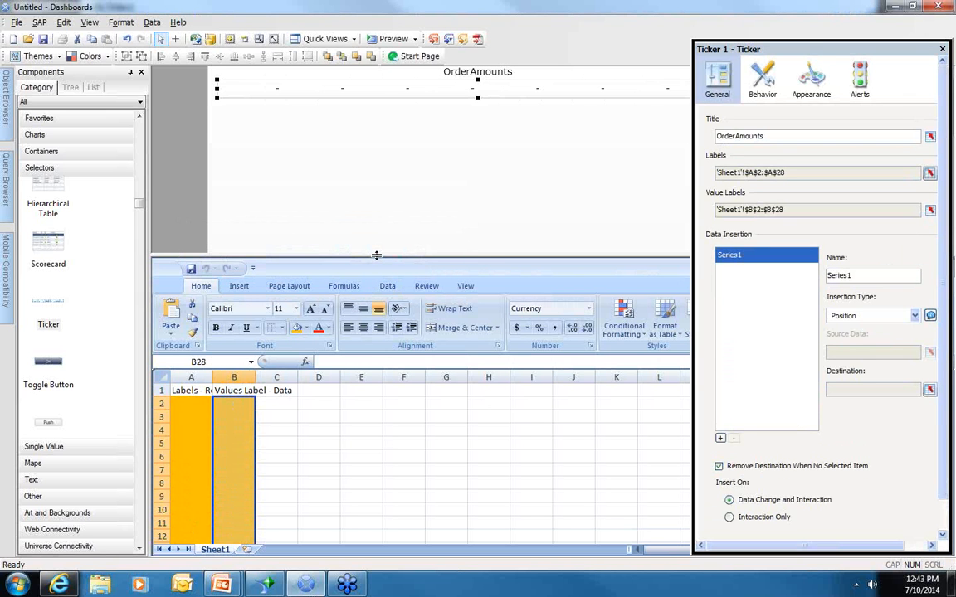
Make the ticker ignore blank cells in values and set its item separator to "***"
{"action": "left_click", "coordinate": [764, 83]}
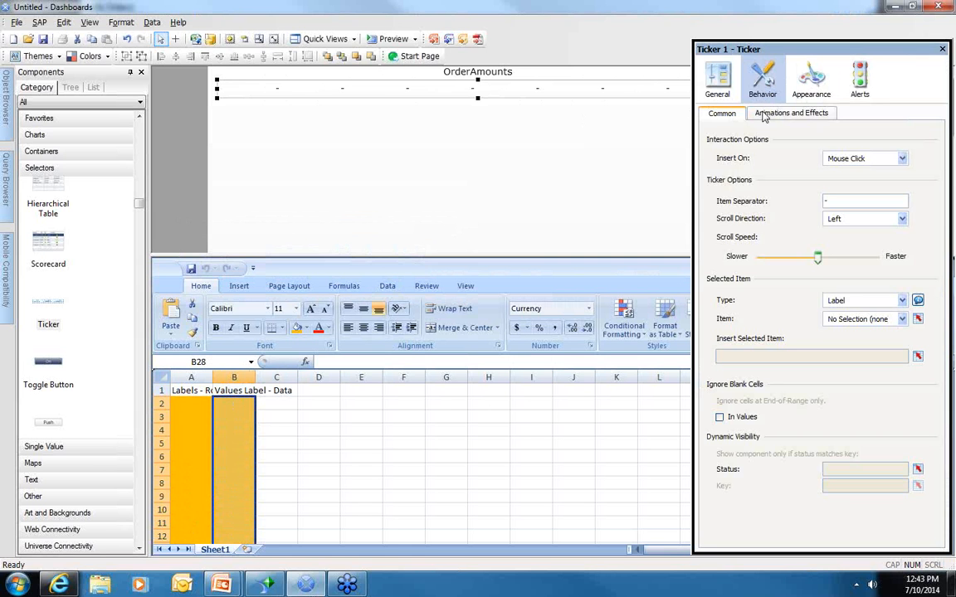
{"action": "left_click", "coordinate": [719, 417]}
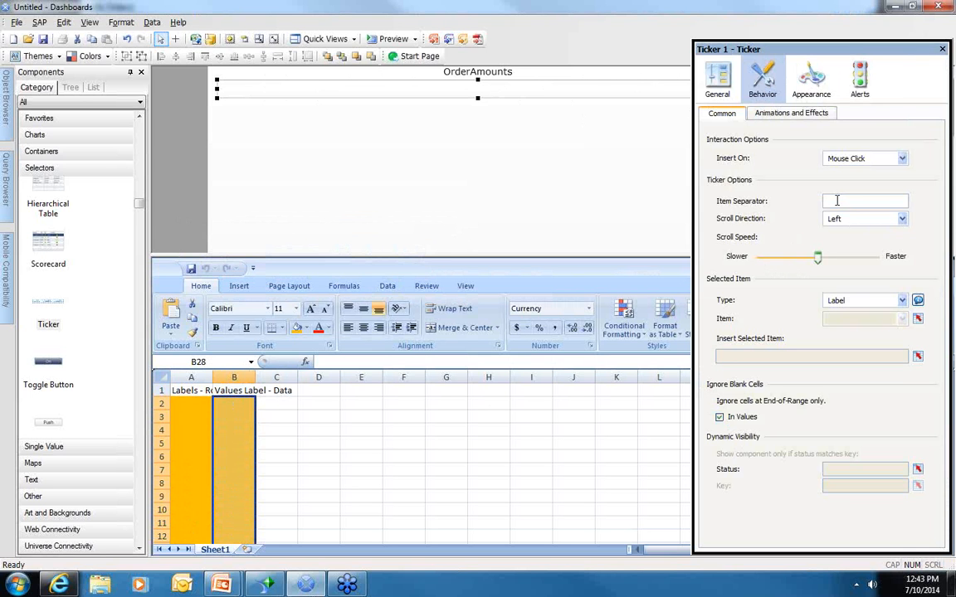
{"action": "type", "text": "***"}
Turn off the ticker's background and hide its title text
{"action": "left_click", "coordinate": [813, 85]}
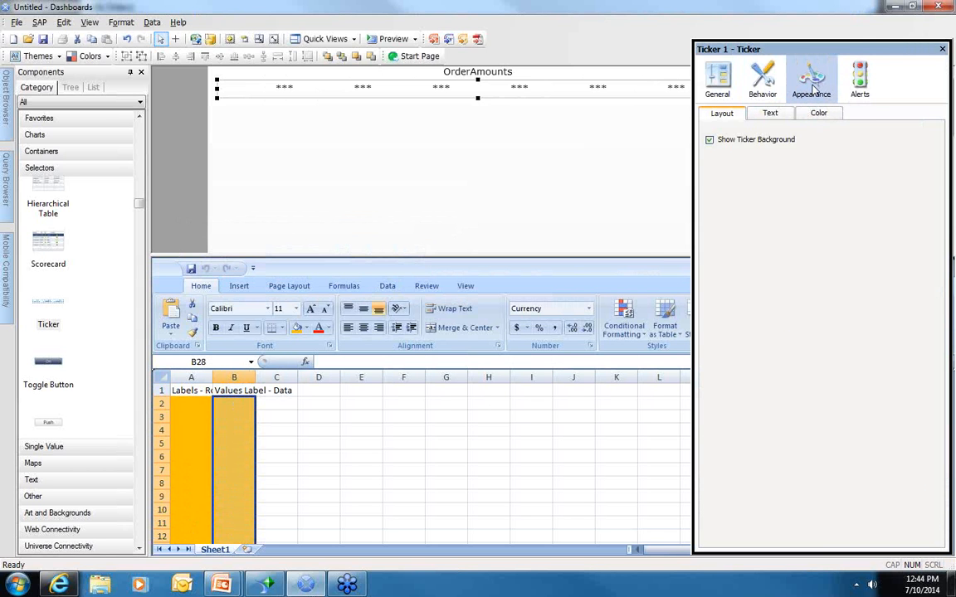
{"action": "left_click", "coordinate": [709, 141]}
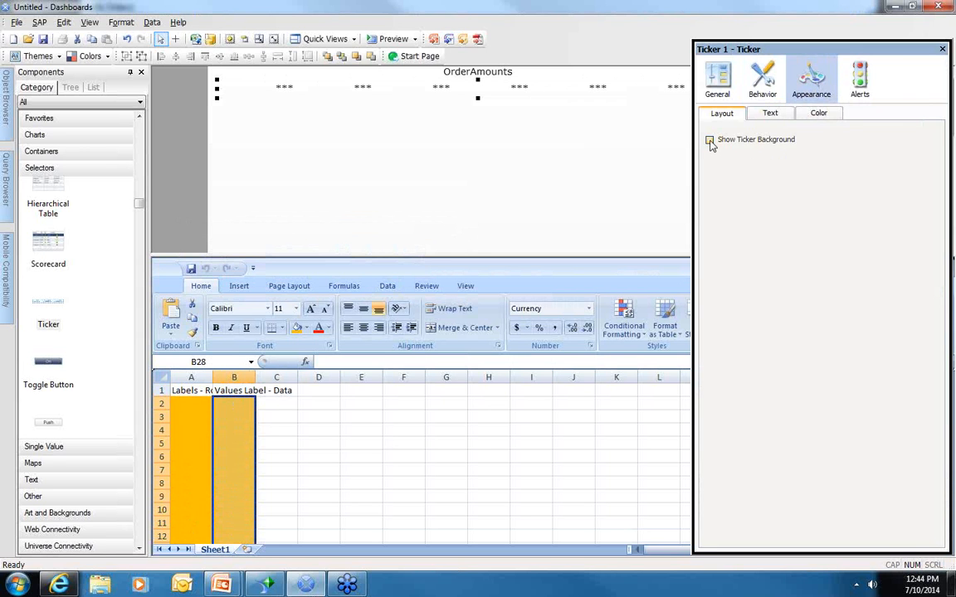
{"action": "left_click", "coordinate": [764, 115]}
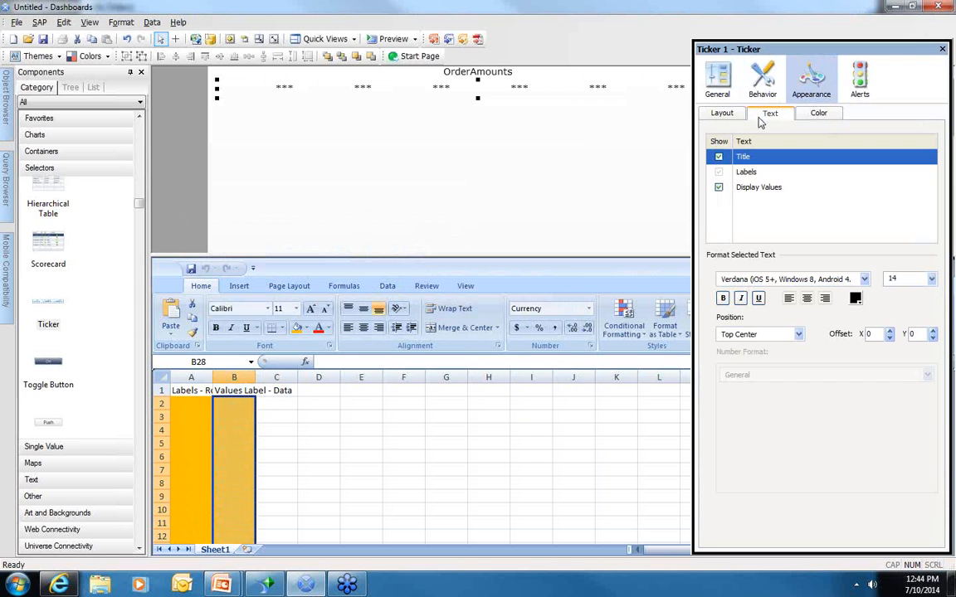
{"action": "left_click", "coordinate": [719, 157]}
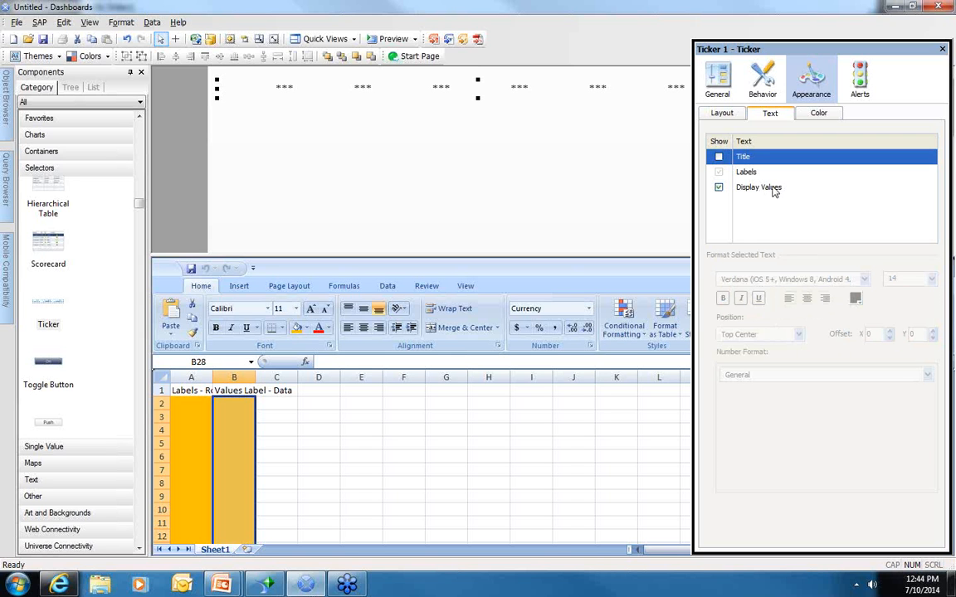
Fit the dashboard canvas to the ticker component
{"action": "left_click", "coordinate": [720, 77]}
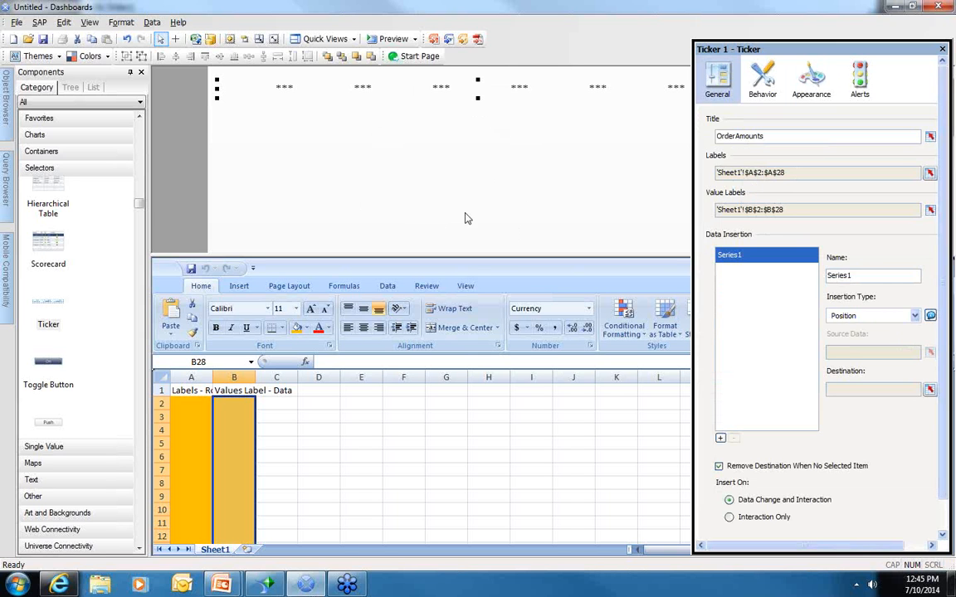
{"action": "left_click", "coordinate": [260, 41]}
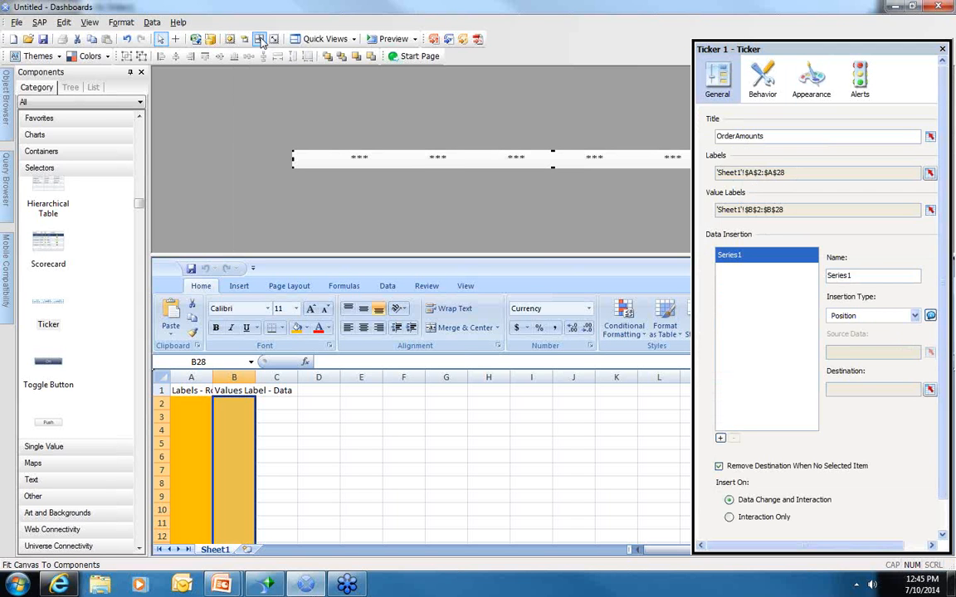
Add a Crystal Reports Data Consumer connection to the dashboard
{"action": "left_click", "coordinate": [211, 42]}
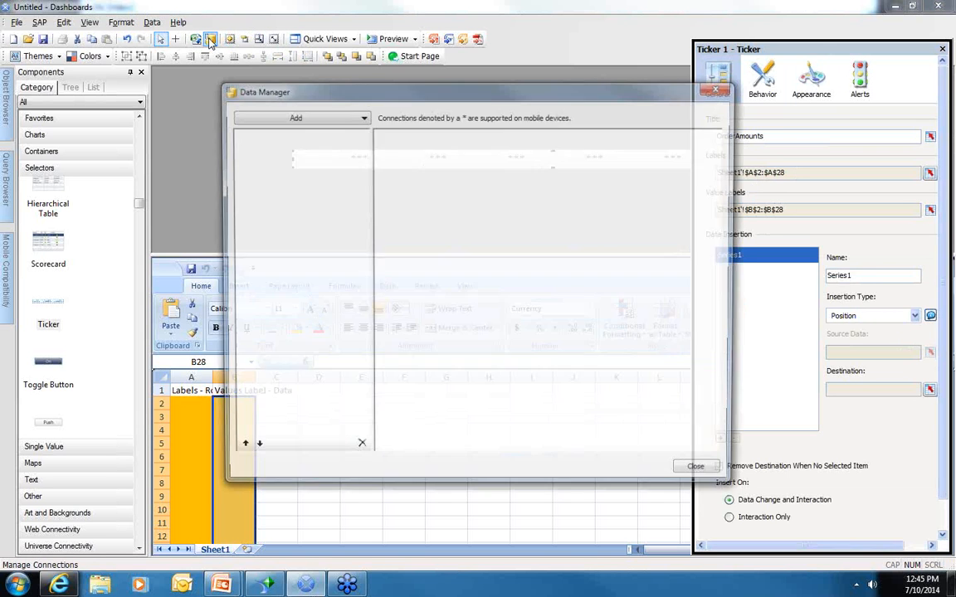
{"action": "left_click", "coordinate": [363, 119]}
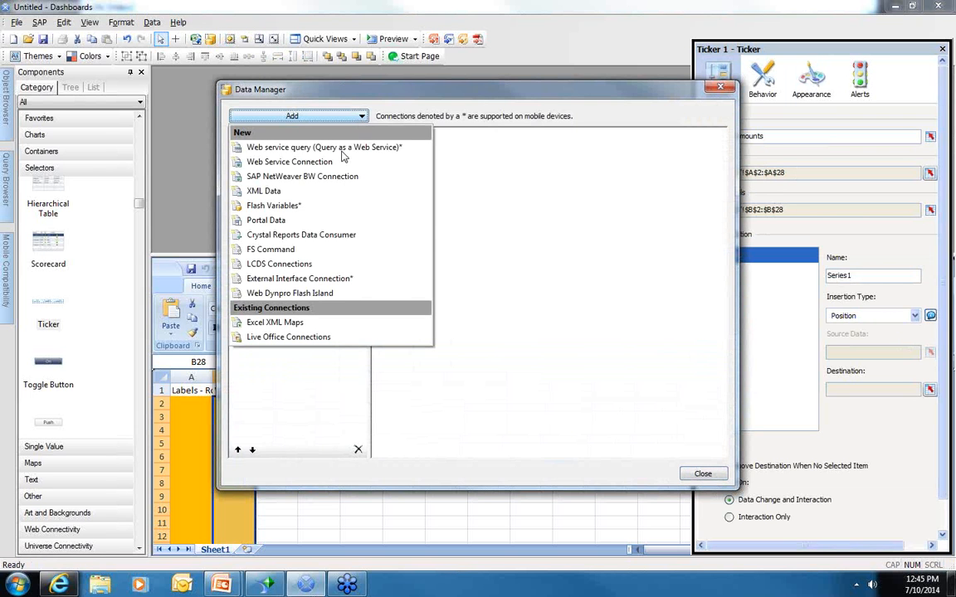
{"action": "left_click", "coordinate": [296, 238]}
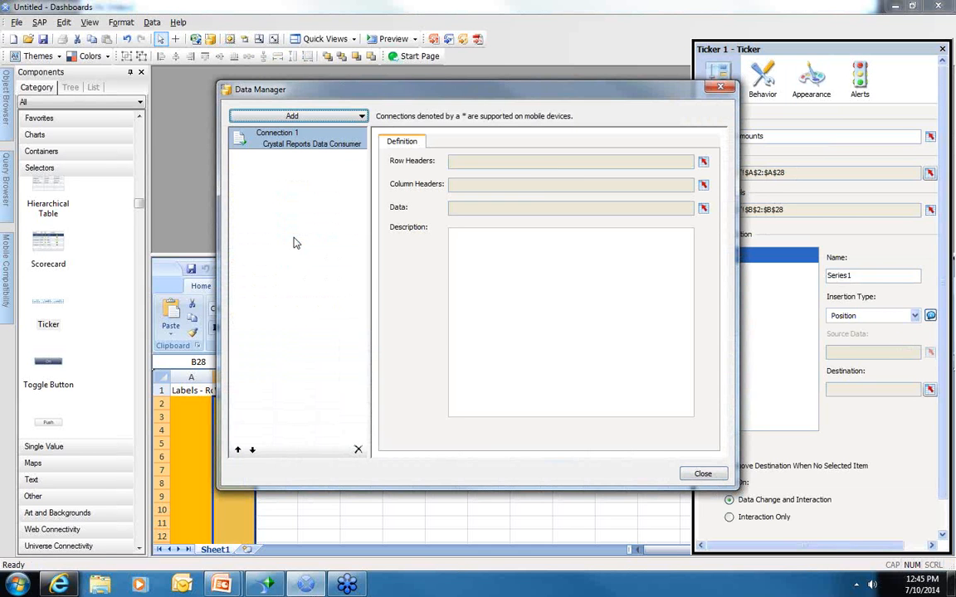
Set the connection's Row Headers to cells A2 through A28 on Sheet1
{"action": "left_click", "coordinate": [705, 165]}
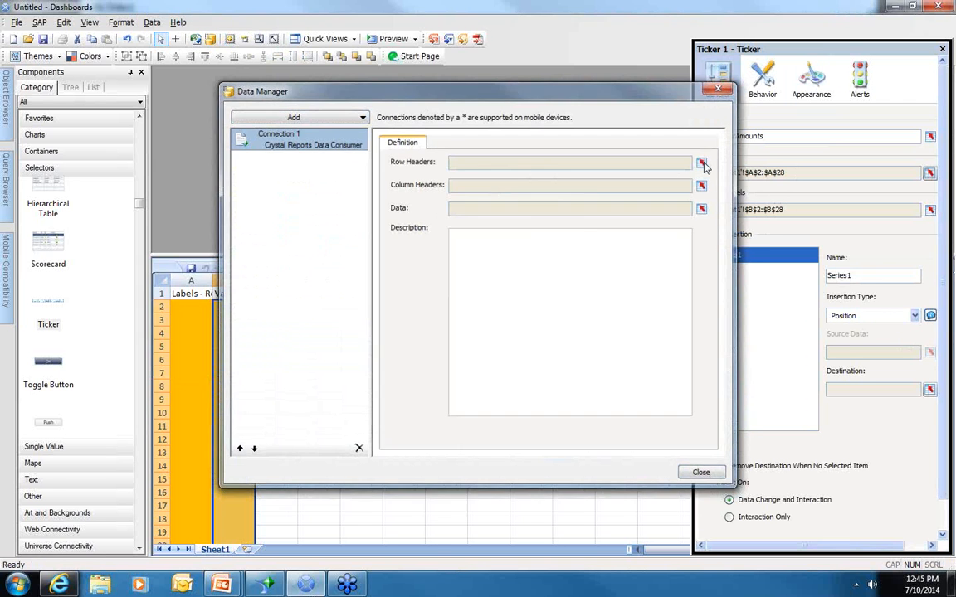
{"action": "left_click_drag", "start_coordinate": [190, 404], "coordinate": [187, 547]}
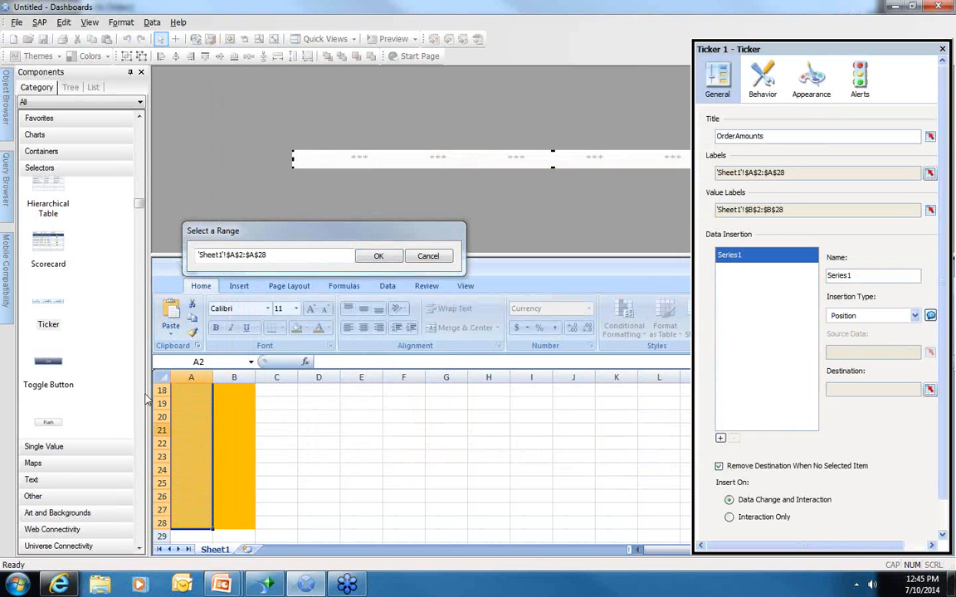
{"action": "left_click", "coordinate": [377, 255]}
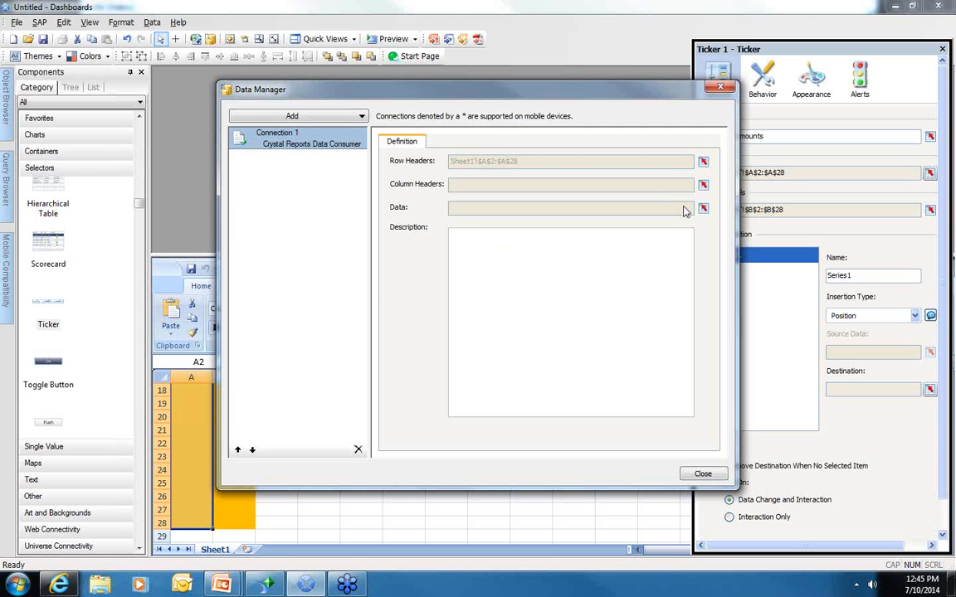
Set the connection's Data range to cells B2 through B28 on Sheet1 and close the Data Manager
{"action": "left_click", "coordinate": [703, 209]}
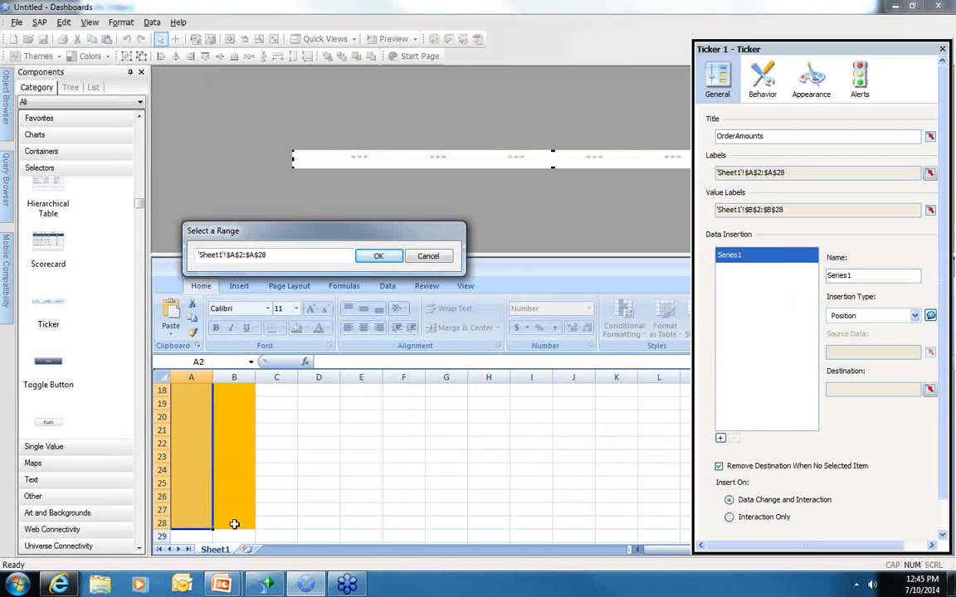
{"action": "left_click_drag", "start_coordinate": [232, 522], "coordinate": [226, 403]}
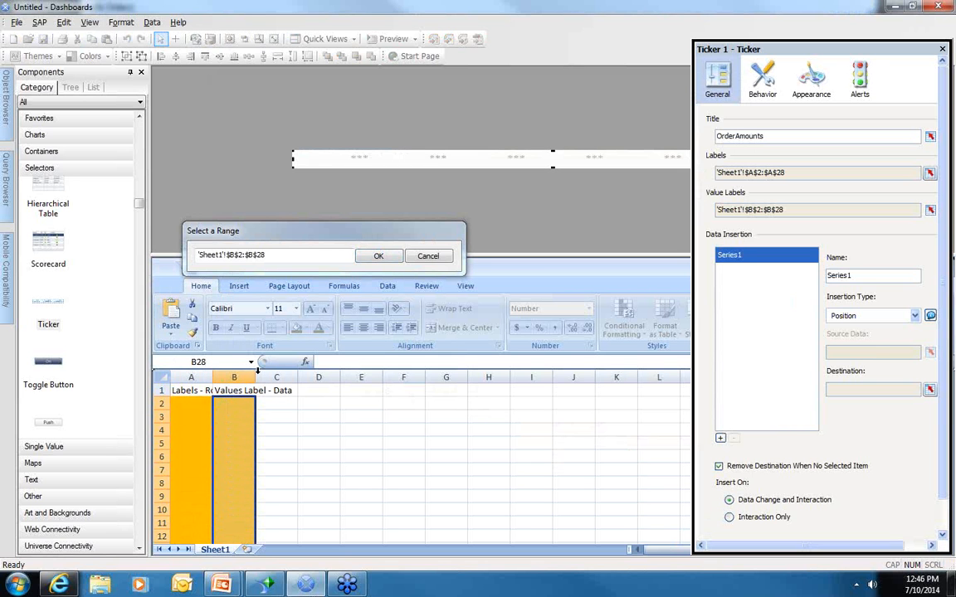
{"action": "left_click", "coordinate": [379, 256]}
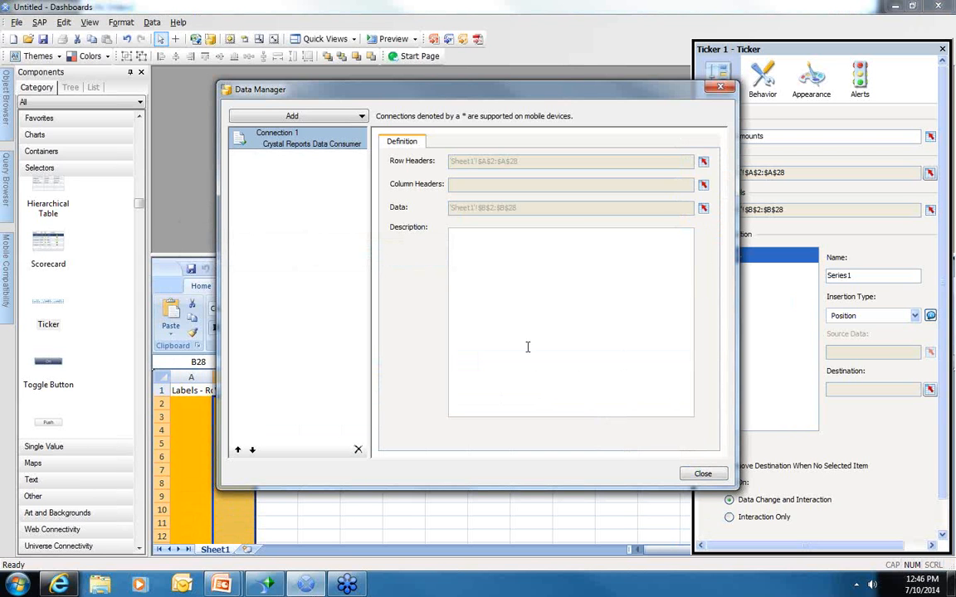
{"action": "left_click", "coordinate": [704, 475]}
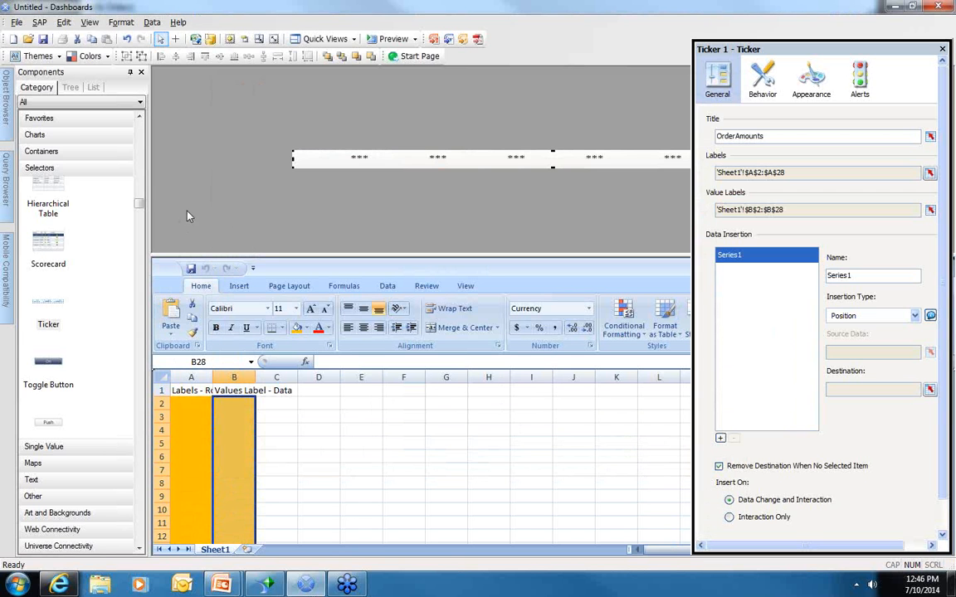
Export the dashboard to the Desktop as a Flash (SWF) file named "Otis"
{"action": "left_click", "coordinate": [16, 22]}
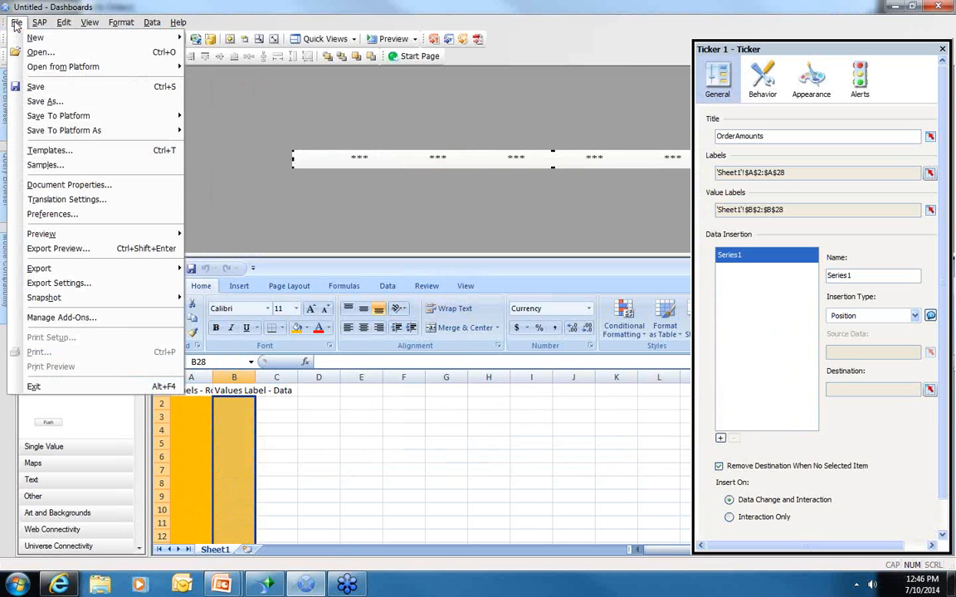
{"action": "mouse_move", "coordinate": [83, 269]}
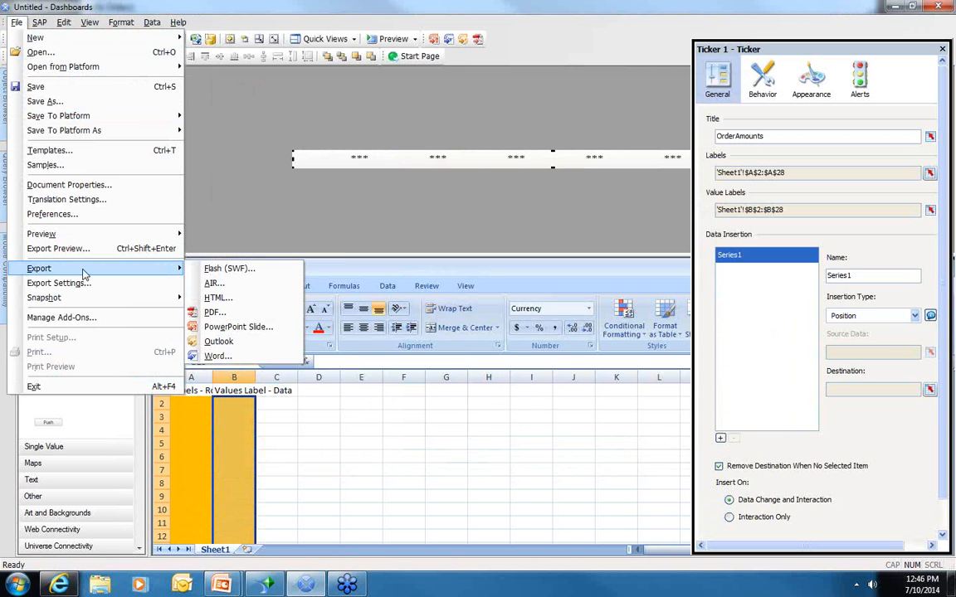
{"action": "left_click", "coordinate": [231, 269]}
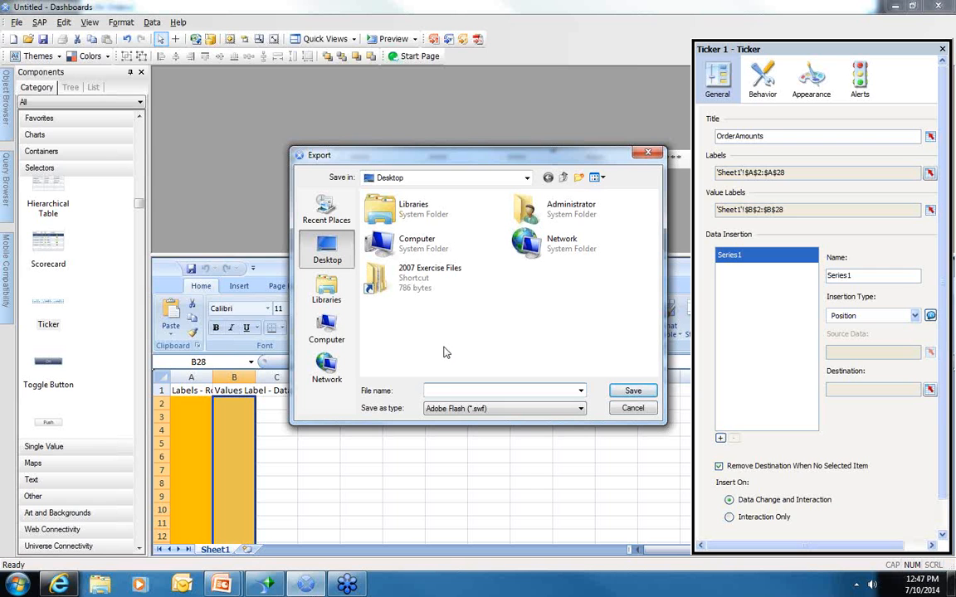
{"action": "type", "text": "Otis"}
{"action": "left_click", "coordinate": [630, 392]}
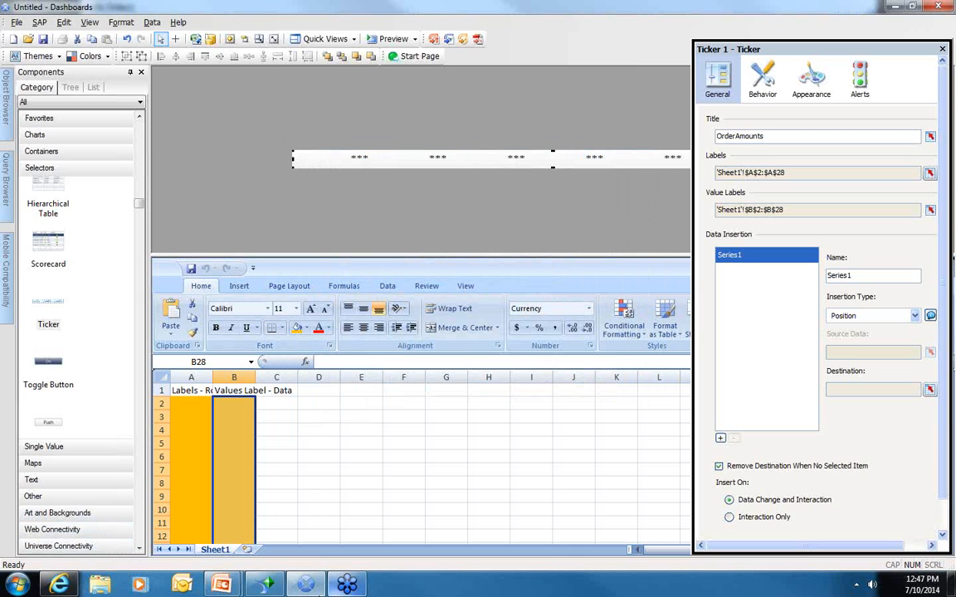
Switch to Crystal Reports with the Customer Orders report in preview
{"action": "left_click", "coordinate": [264, 587]}
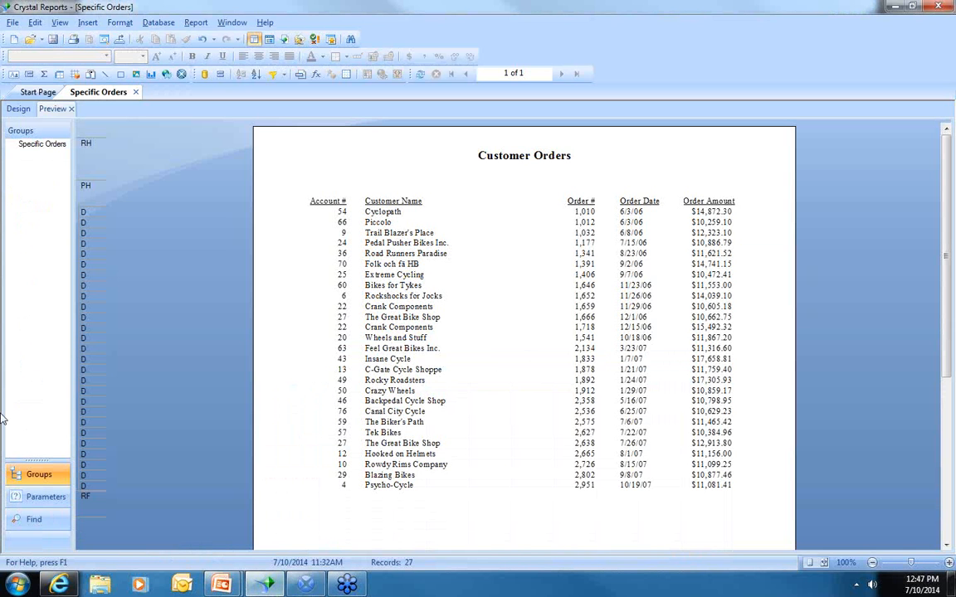
{"action": "left_click", "coordinate": [182, 75]}
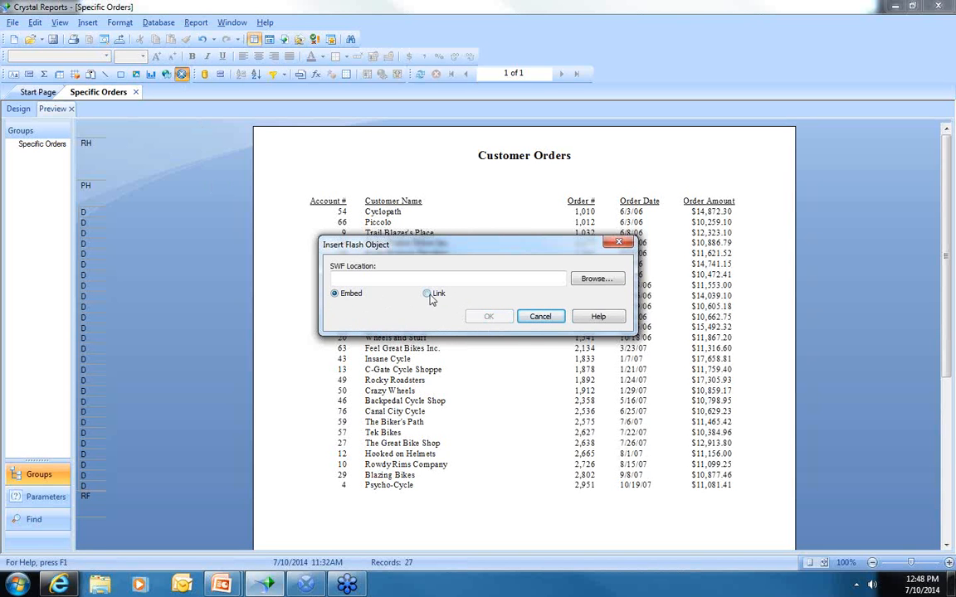
{"action": "left_click", "coordinate": [598, 281]}
{"action": "scroll", "coordinate": [650, 260], "scroll_direction": "down", "scroll_amount": 3}
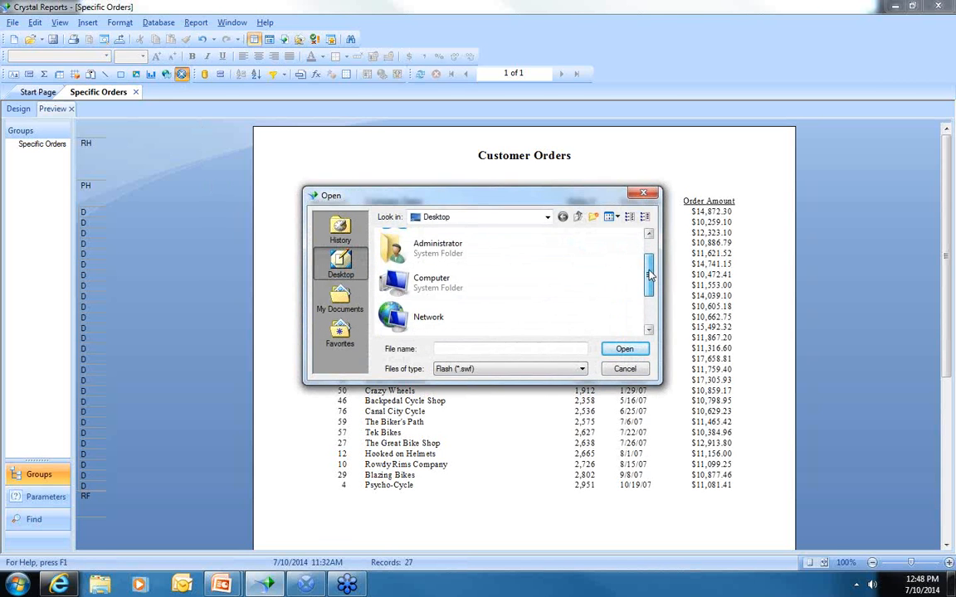
{"action": "left_click", "coordinate": [401, 326]}
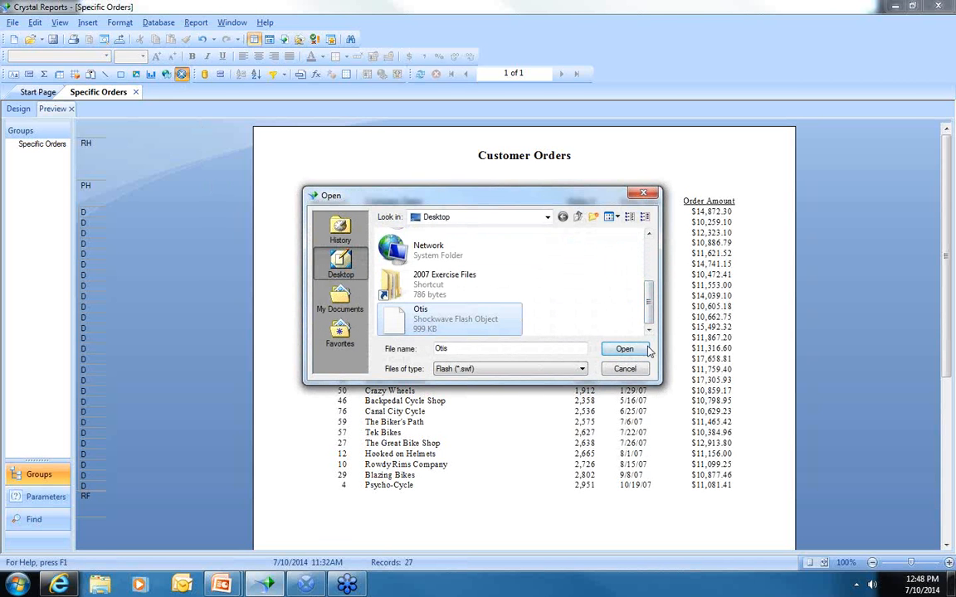
{"action": "left_click", "coordinate": [627, 351]}
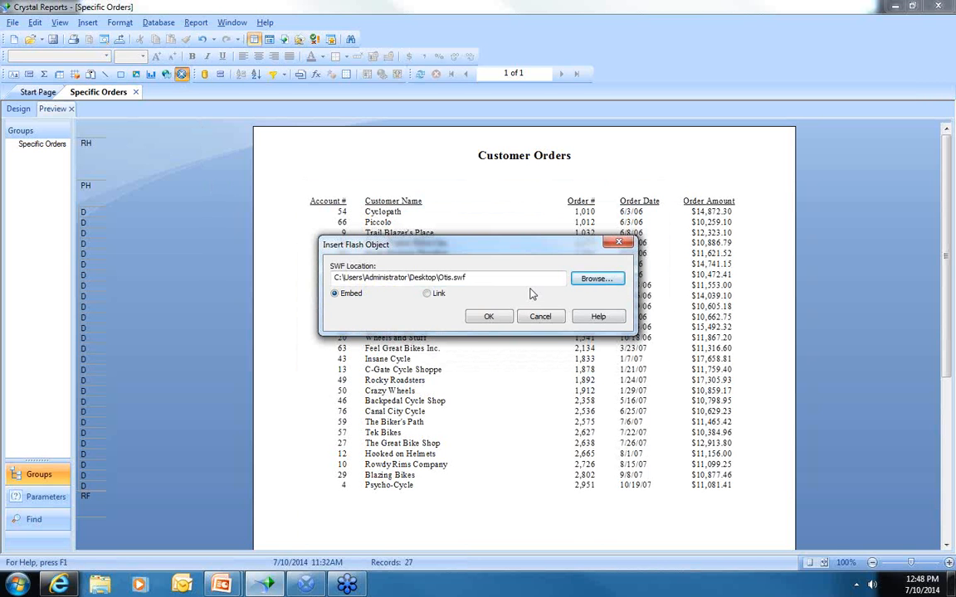
{"action": "left_click", "coordinate": [488, 317]}
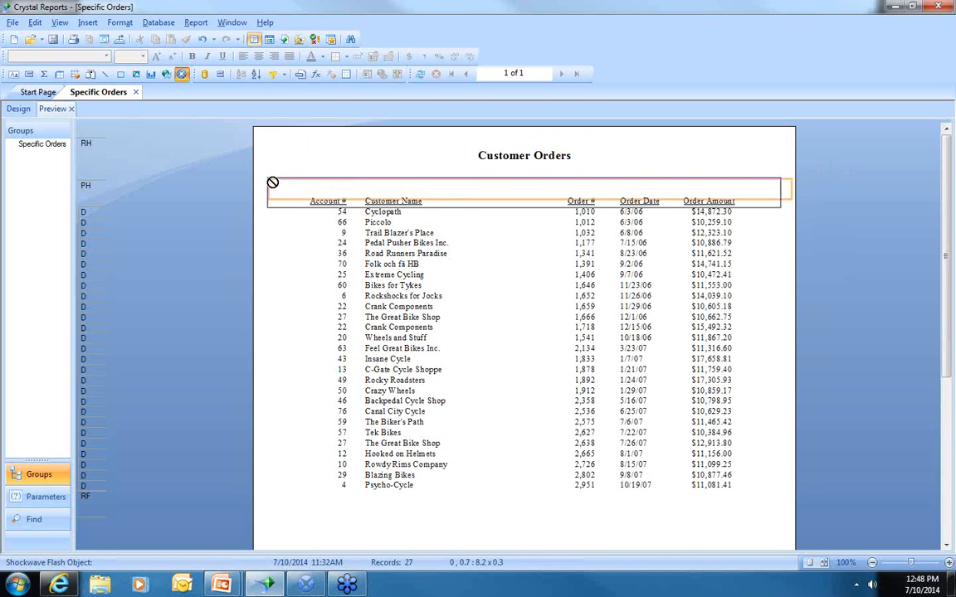
{"action": "key", "text": "Escape"}
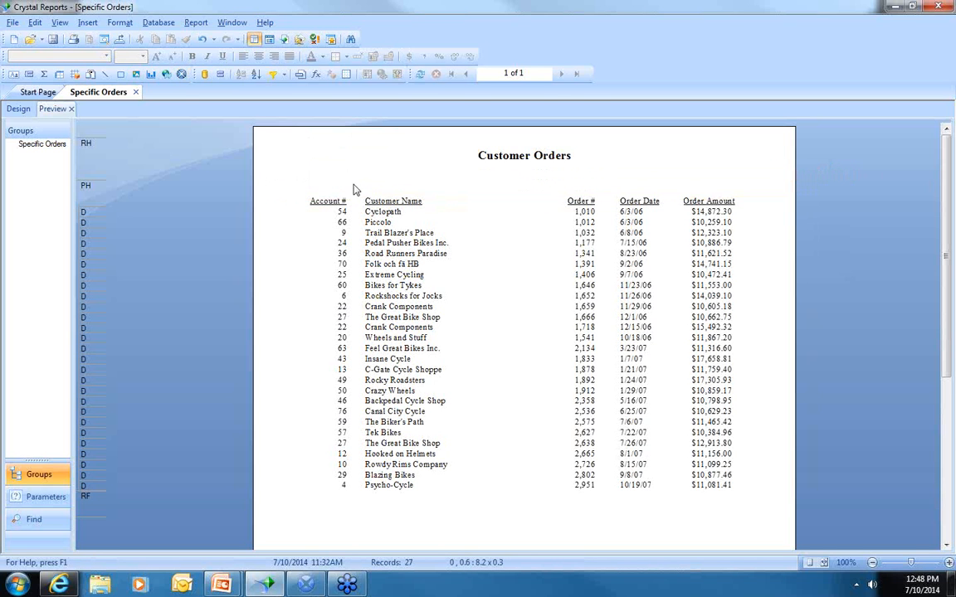
Embed the Otis Flash file from the Desktop in the report header just below the Customer Orders title and narrow it to fit the header
{"action": "left_click", "coordinate": [181, 74]}
{"action": "left_click", "coordinate": [610, 279]}
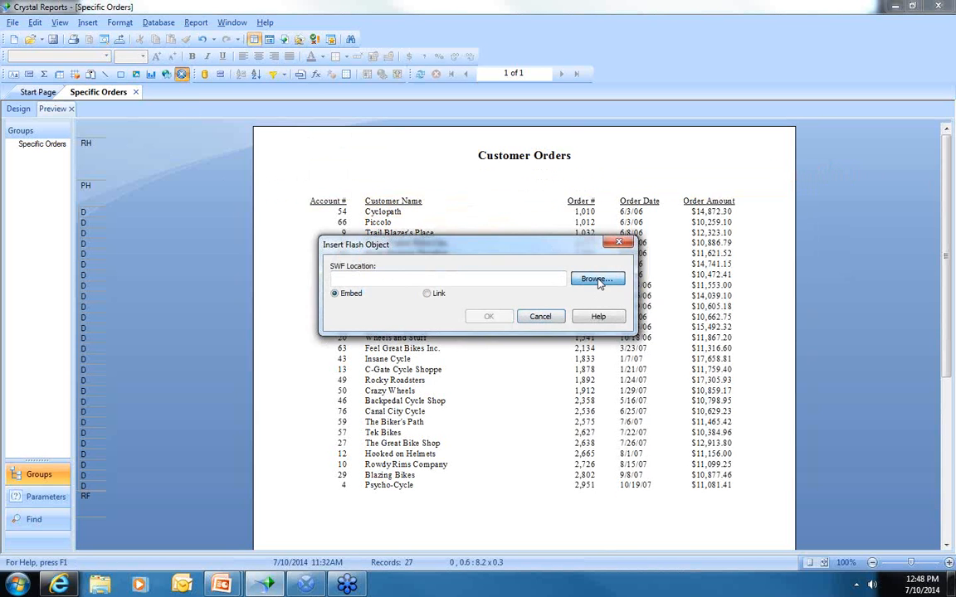
{"action": "scroll", "coordinate": [515, 283], "scroll_direction": "down", "scroll_amount": 3}
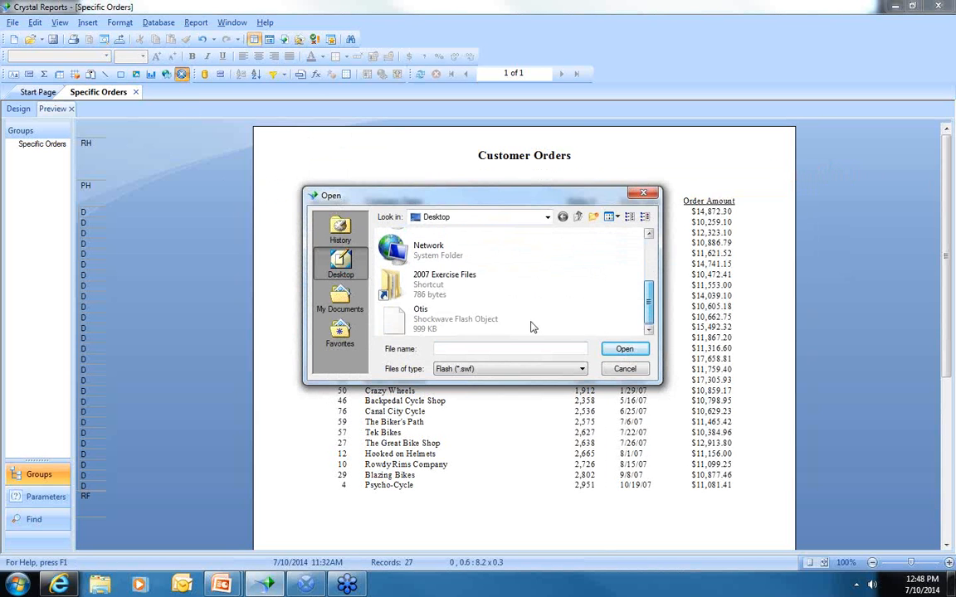
{"action": "left_click", "coordinate": [507, 324]}
{"action": "left_click", "coordinate": [629, 349]}
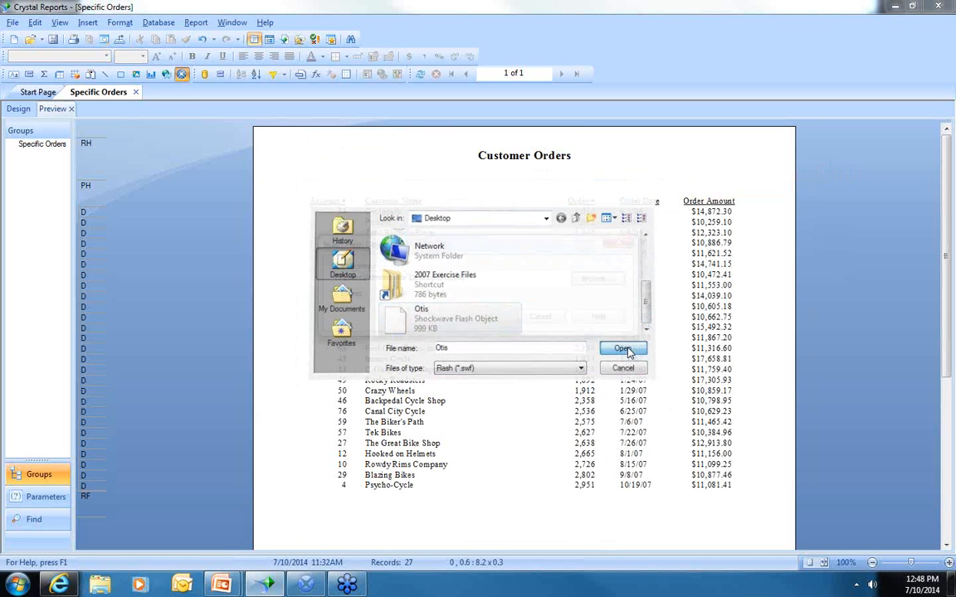
{"action": "left_click", "coordinate": [490, 317]}
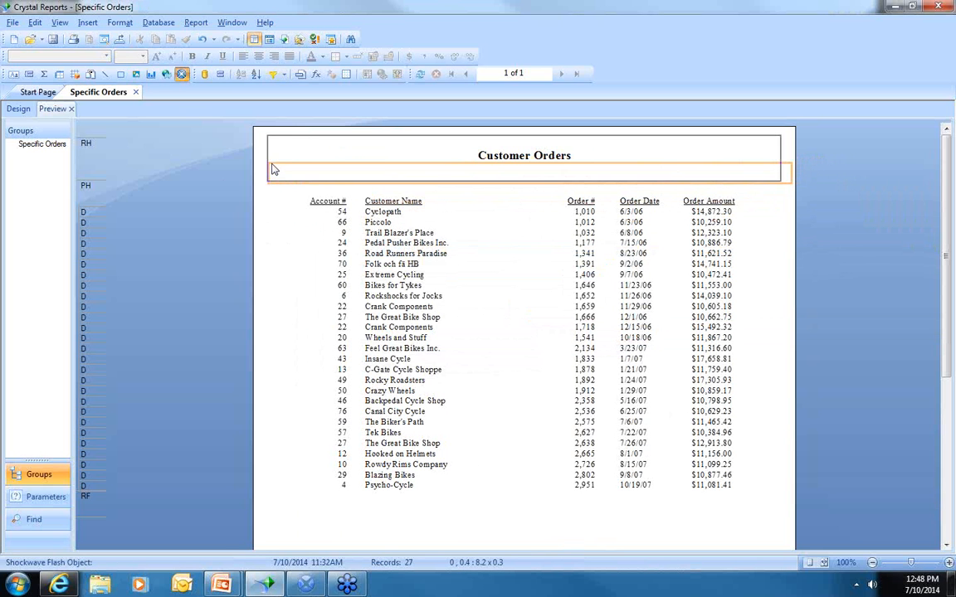
{"action": "left_click", "coordinate": [273, 168]}
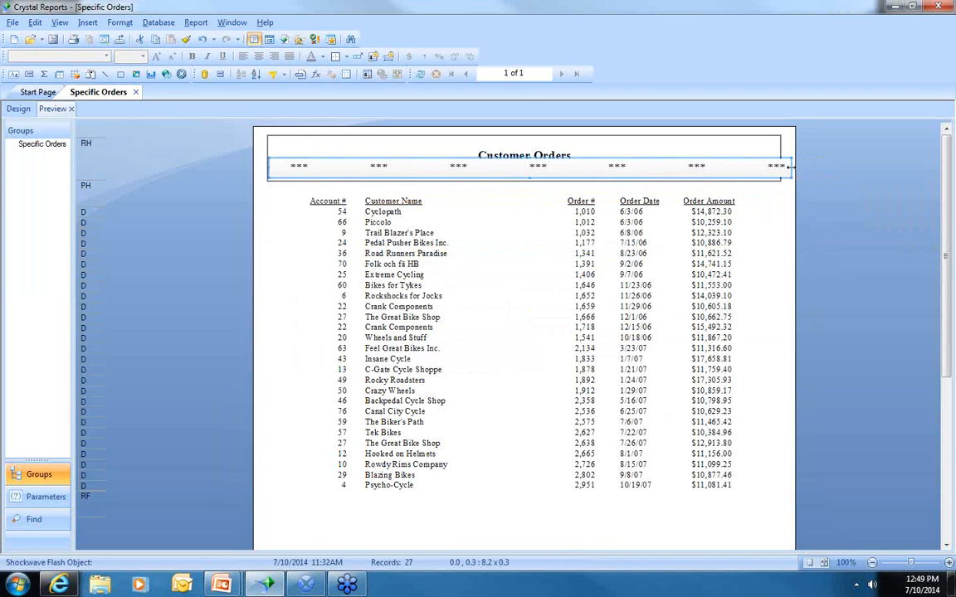
{"action": "left_click_drag", "start_coordinate": [790, 168], "coordinate": [776, 168]}
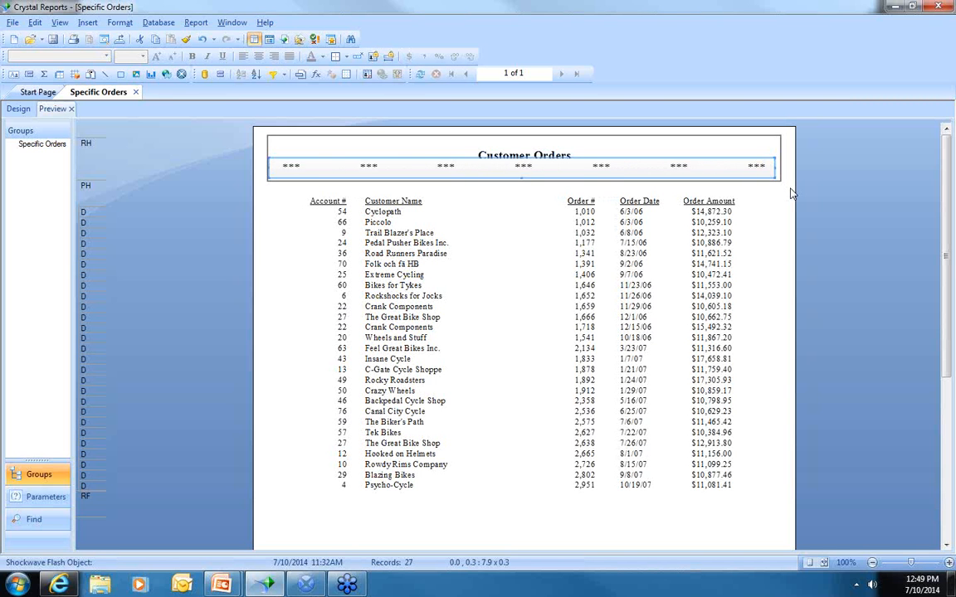
Bind the Flash object's data with Orders.Order ID as the row label and Orders.Order Amount as the data value
{"action": "right_click", "coordinate": [606, 173]}
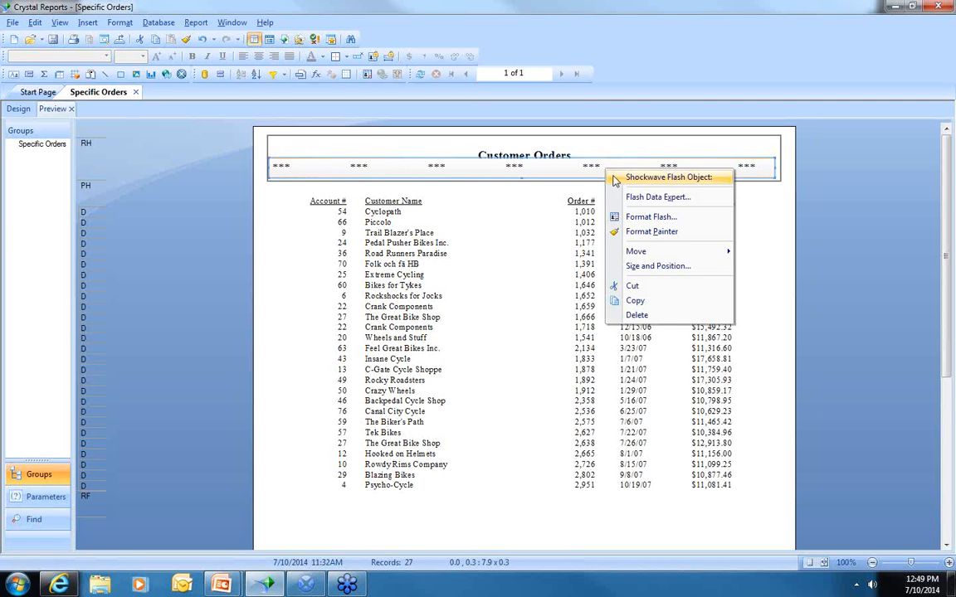
{"action": "left_click", "coordinate": [644, 199]}
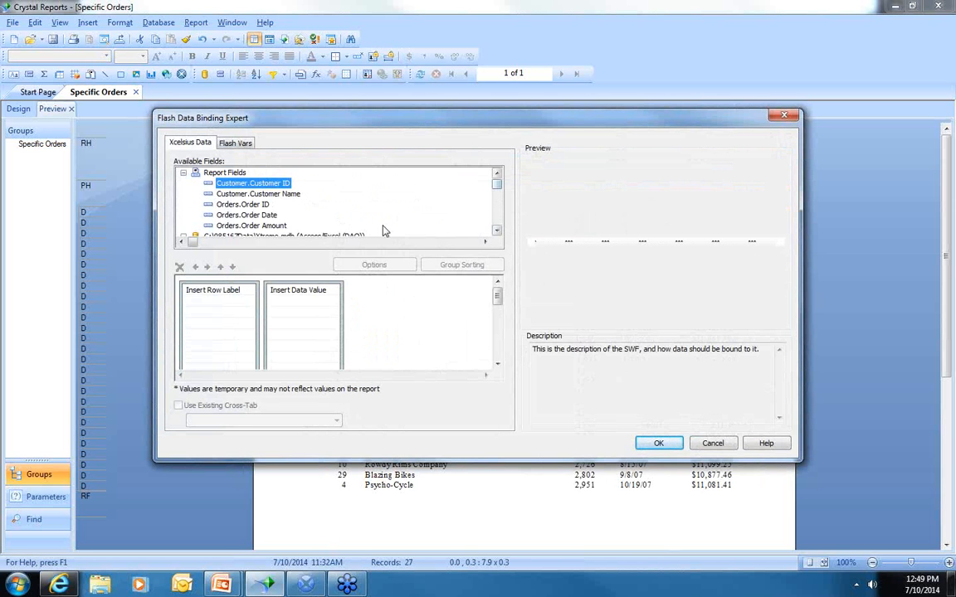
{"action": "left_click_drag", "start_coordinate": [243, 204], "coordinate": [222, 329]}
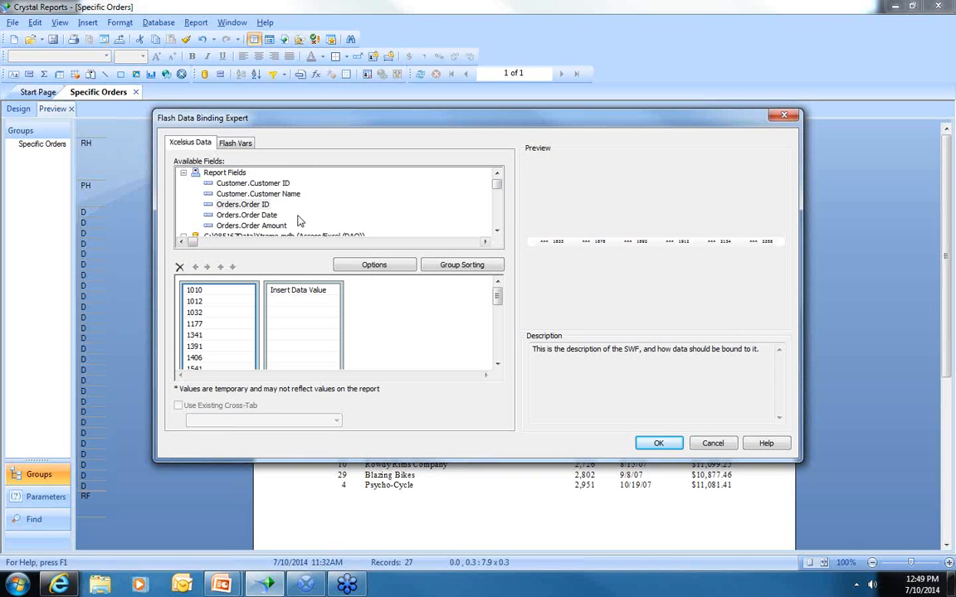
{"action": "left_click_drag", "start_coordinate": [259, 226], "coordinate": [316, 314]}
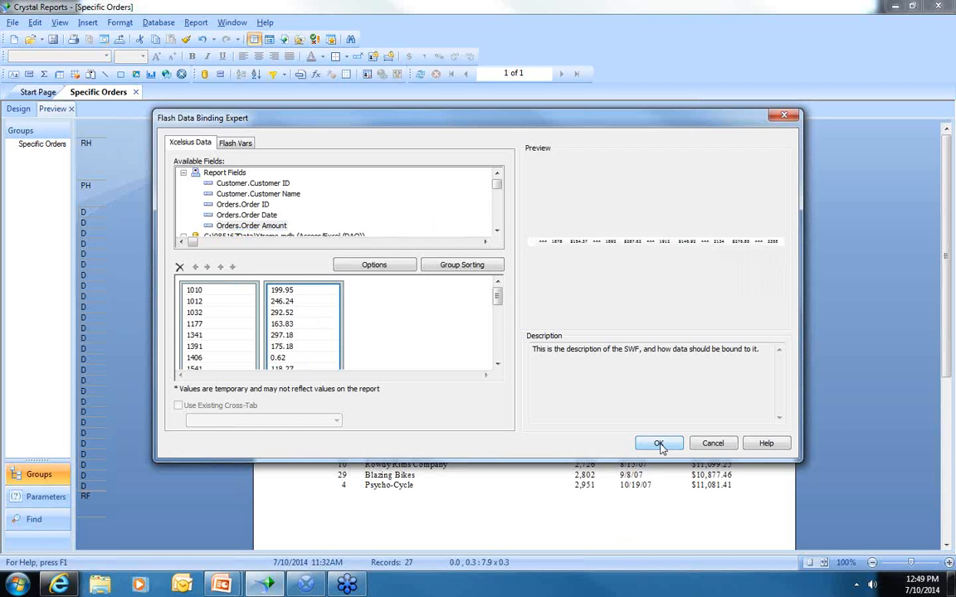
{"action": "left_click", "coordinate": [659, 444]}
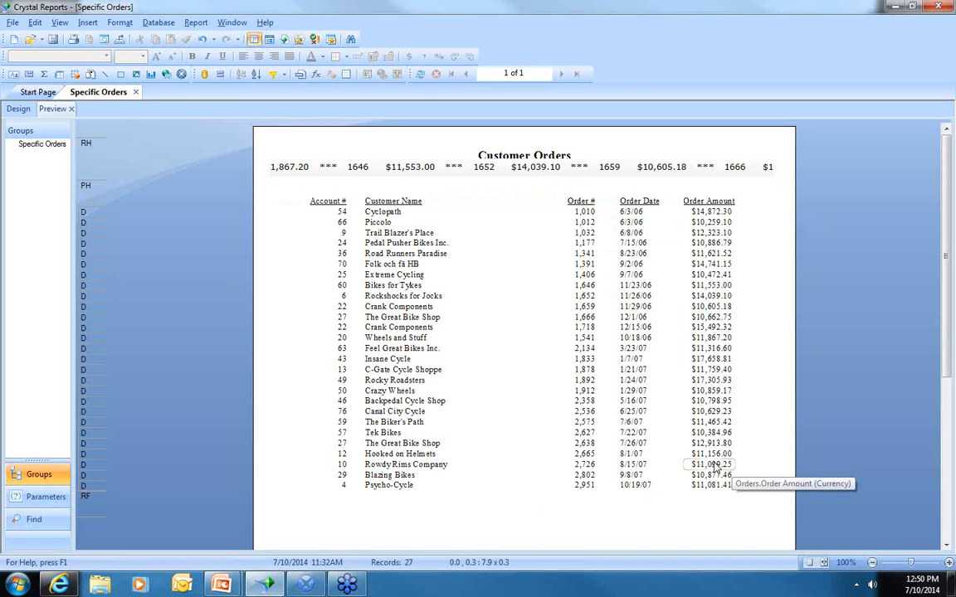
{"action": "mouse_move", "coordinate": [221, 585]}
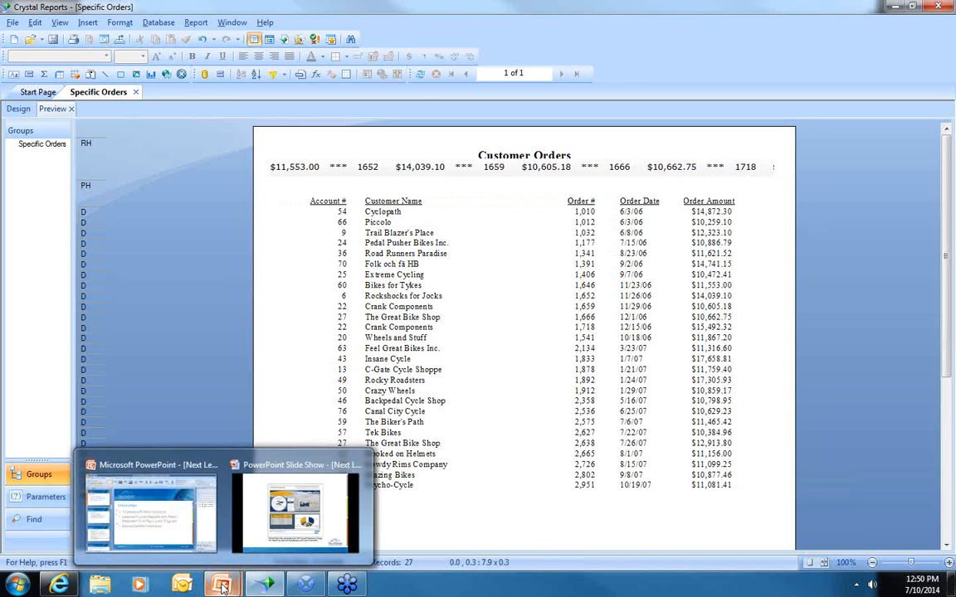
{"action": "left_click", "coordinate": [295, 496]}
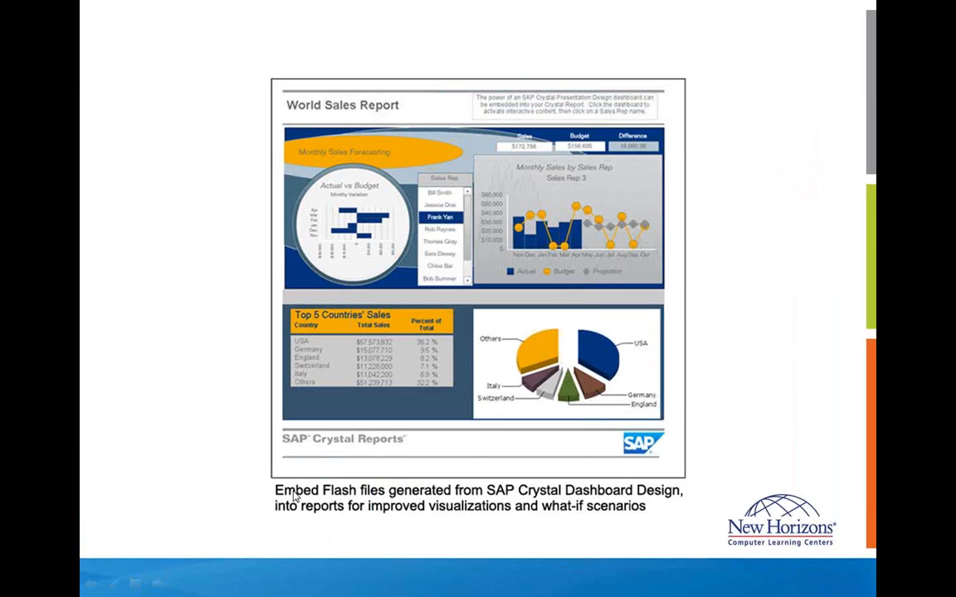
{"action": "left_click", "coordinate": [295, 497]}
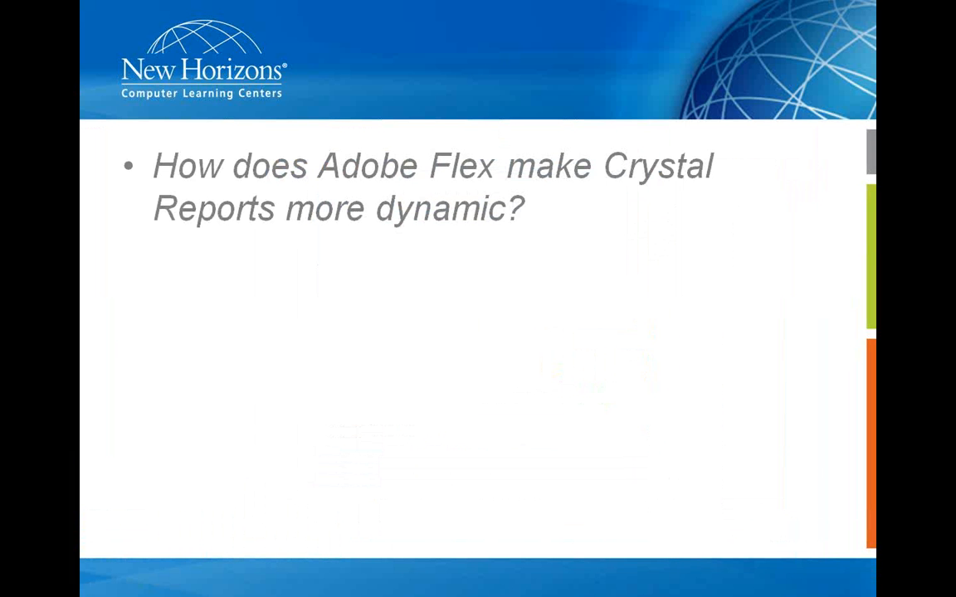
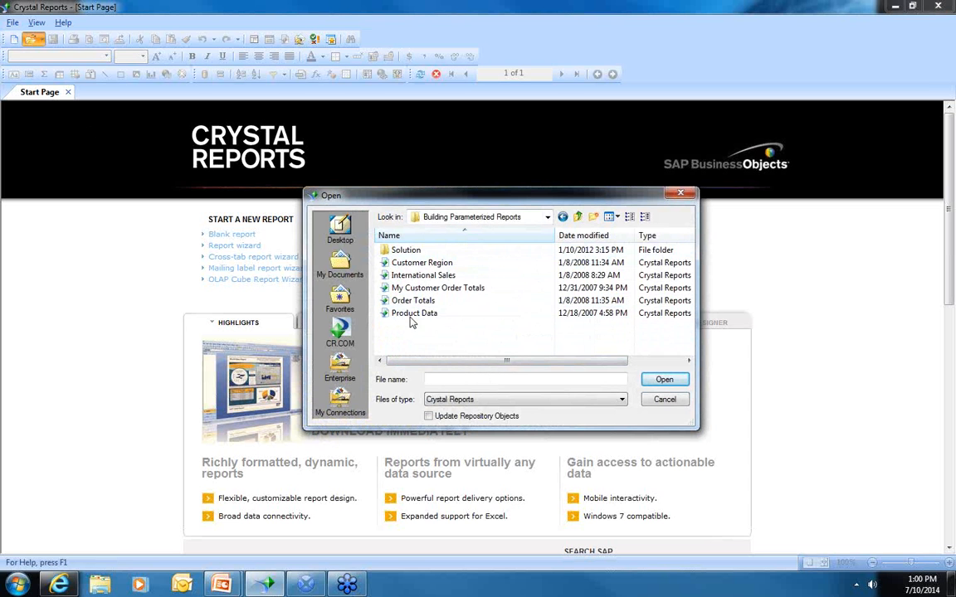
Open the International Sales report from the Building Parameterized Reports folder
{"action": "left_click", "coordinate": [400, 275]}
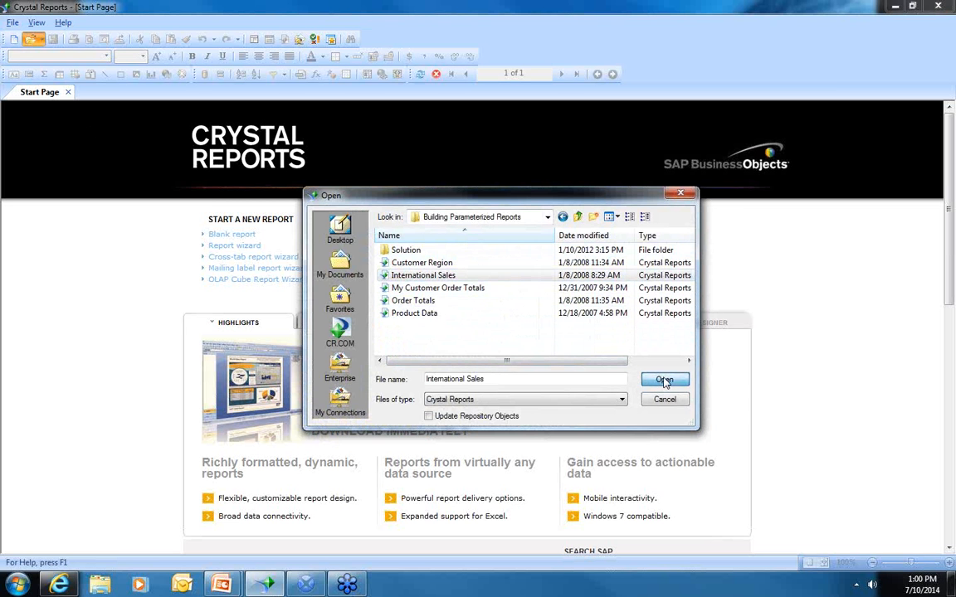
{"action": "left_click", "coordinate": [664, 380]}
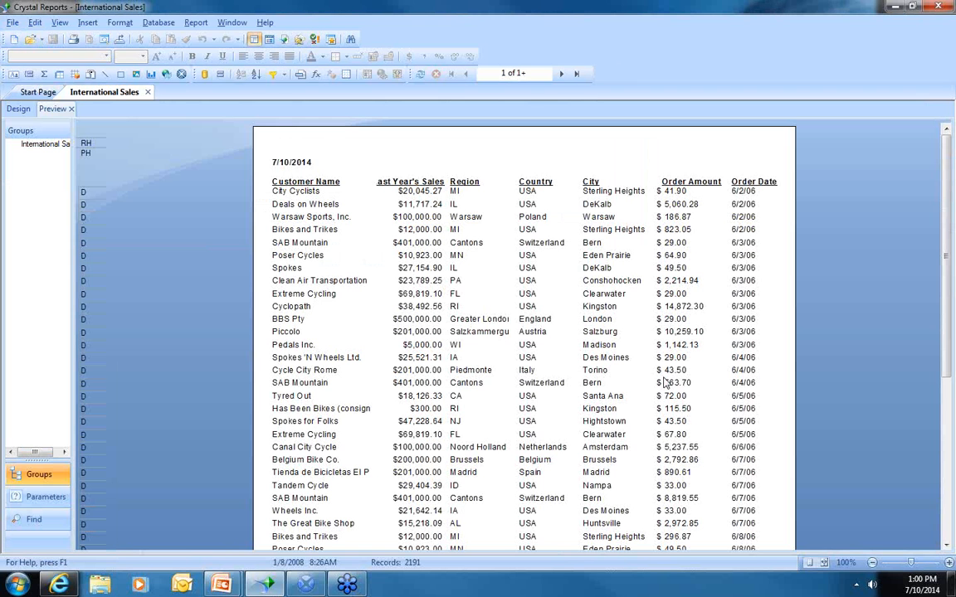
Start a new parameter field named "Customer Location" with a Dynamic list of values
{"action": "left_click", "coordinate": [268, 41]}
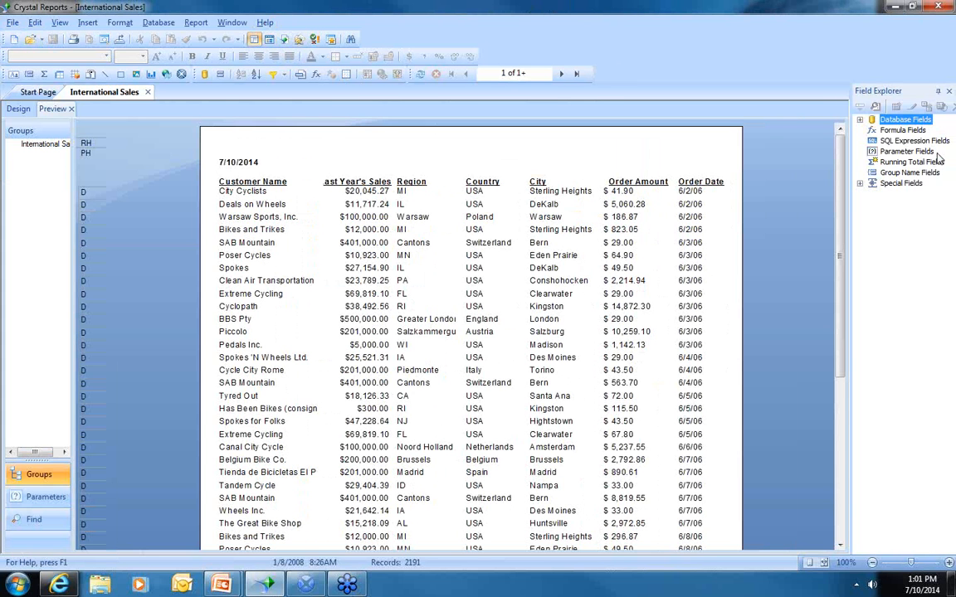
{"action": "left_click", "coordinate": [905, 152]}
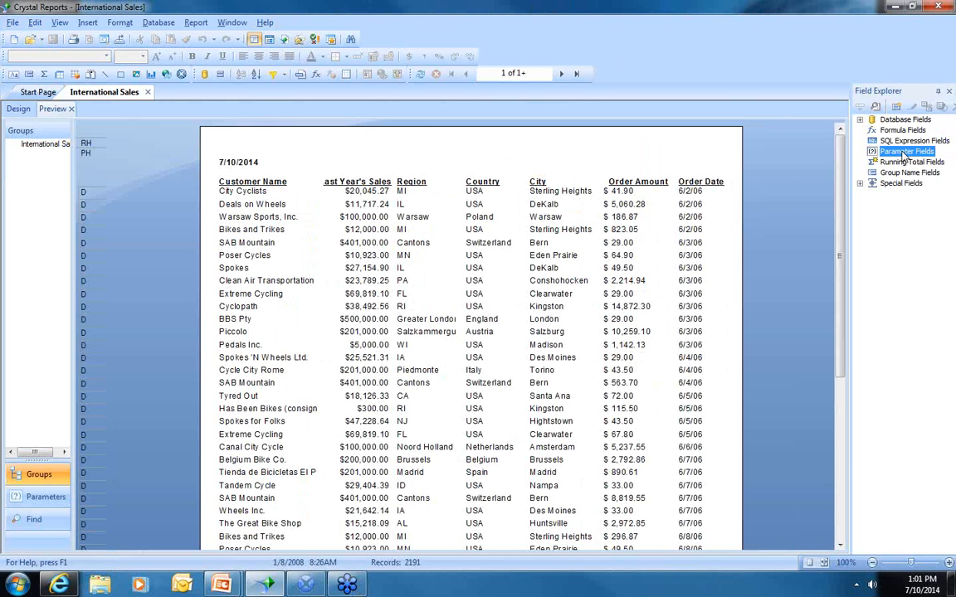
{"action": "left_click", "coordinate": [897, 108]}
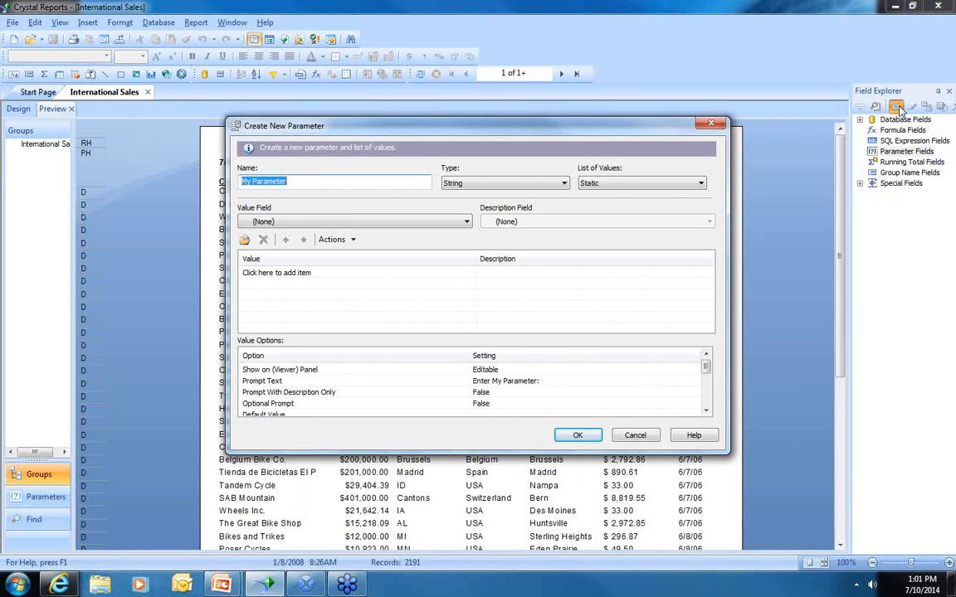
{"action": "type", "text": "Customer"}
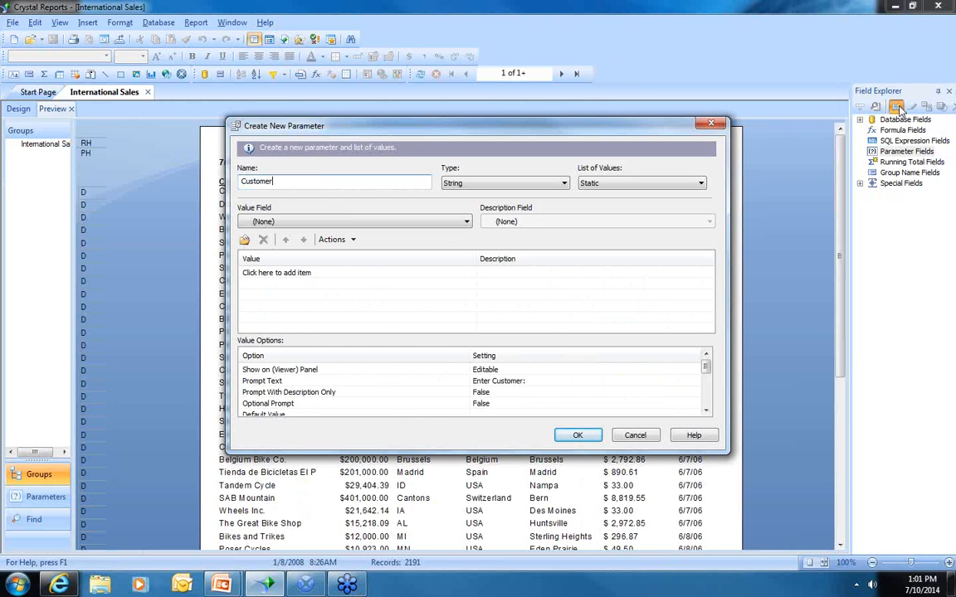
{"action": "type", "text": " Location"}
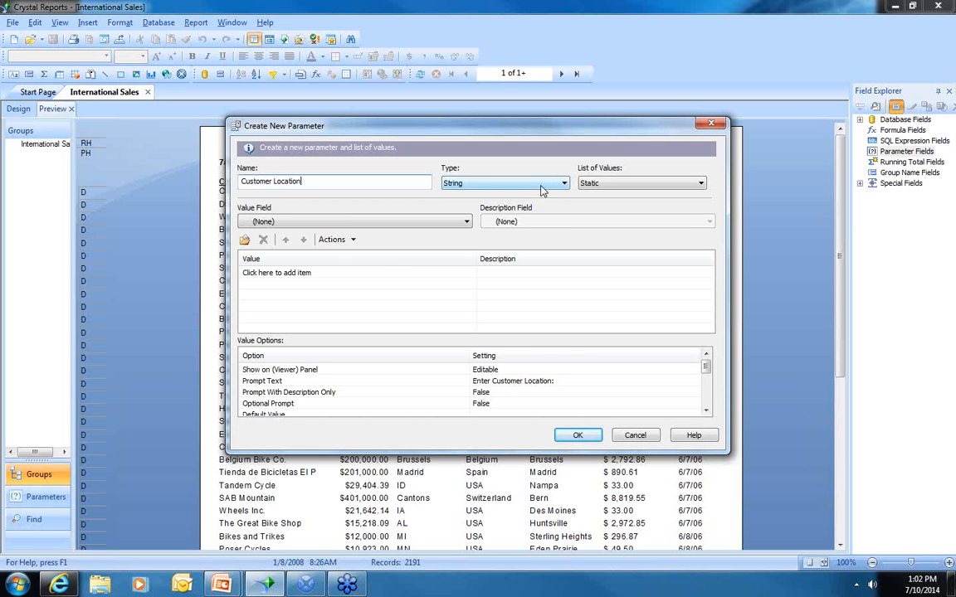
{"action": "left_click", "coordinate": [702, 184]}
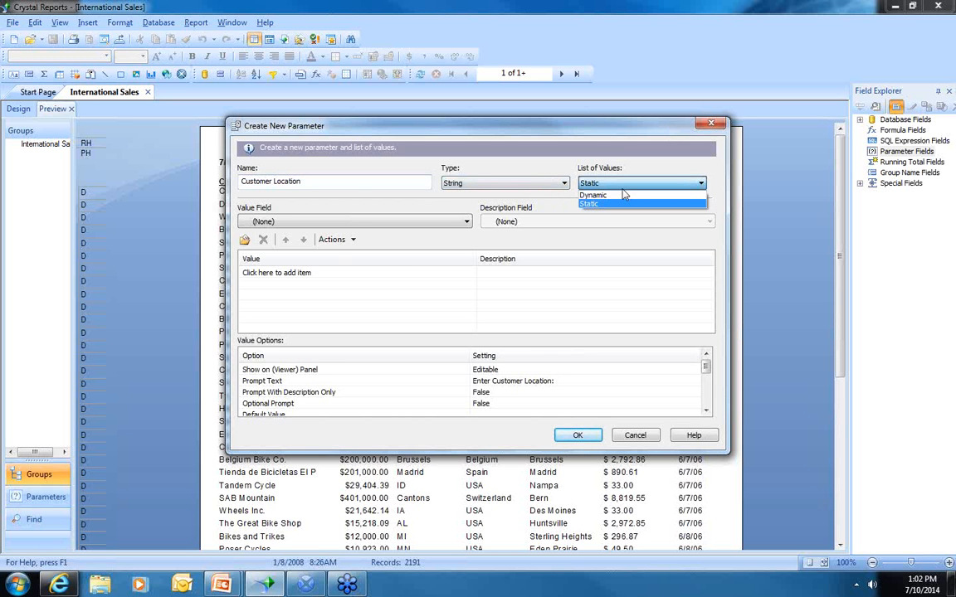
{"action": "left_click", "coordinate": [593, 196]}
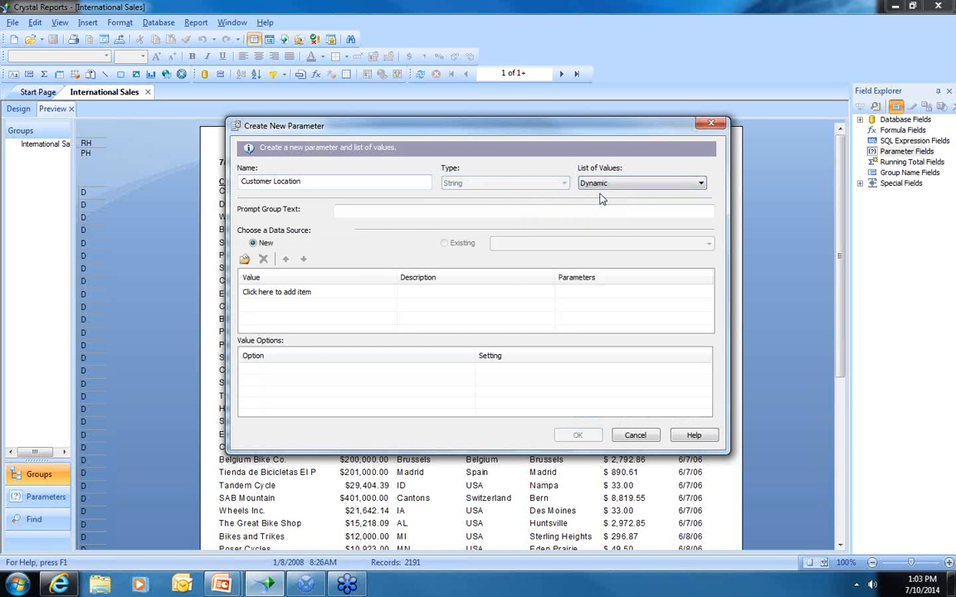
Add Country as the first value level with the prompt text "Please choose a country from the provided"
{"action": "left_click", "coordinate": [280, 293]}
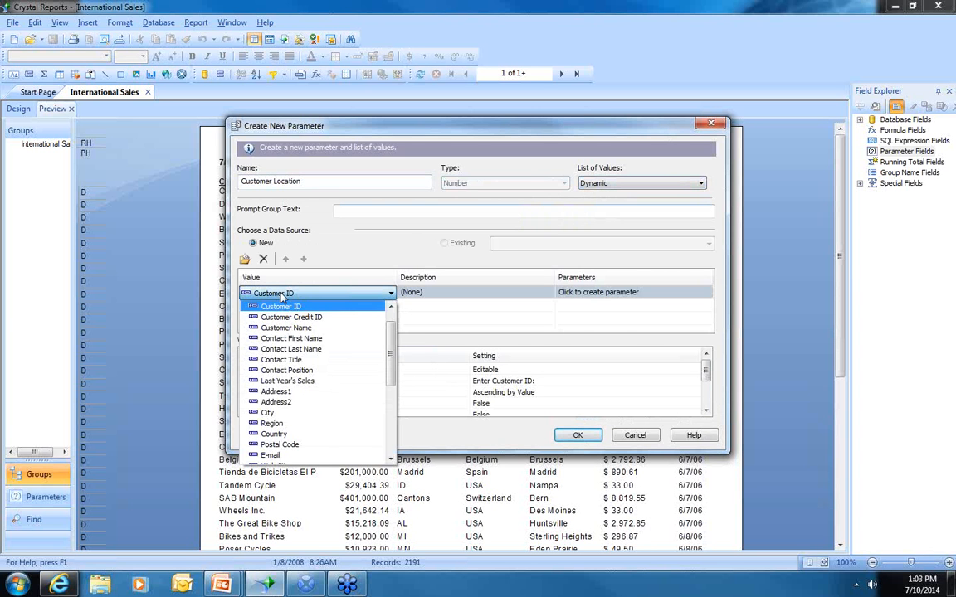
{"action": "left_click", "coordinate": [280, 434]}
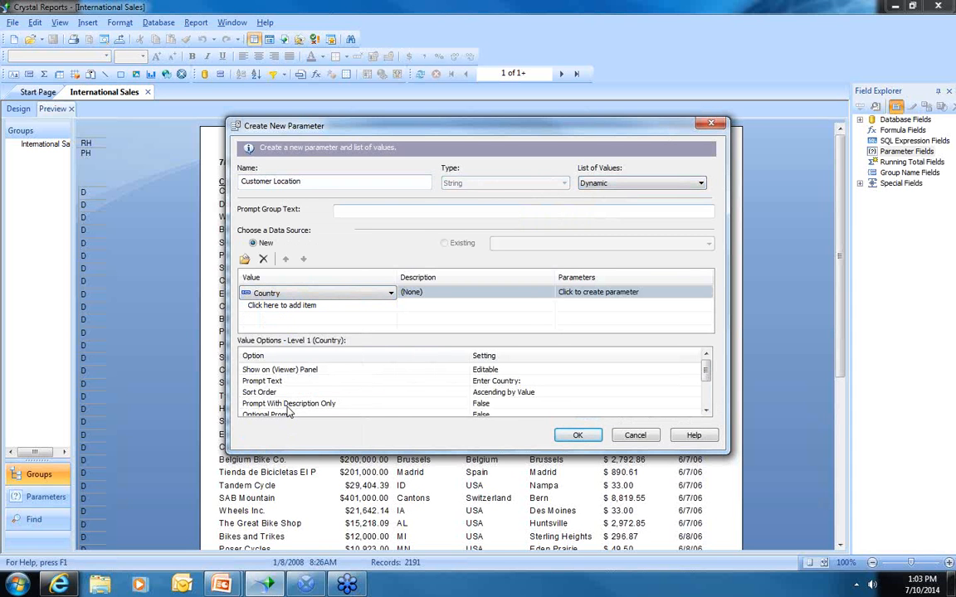
{"action": "left_click", "coordinate": [516, 382]}
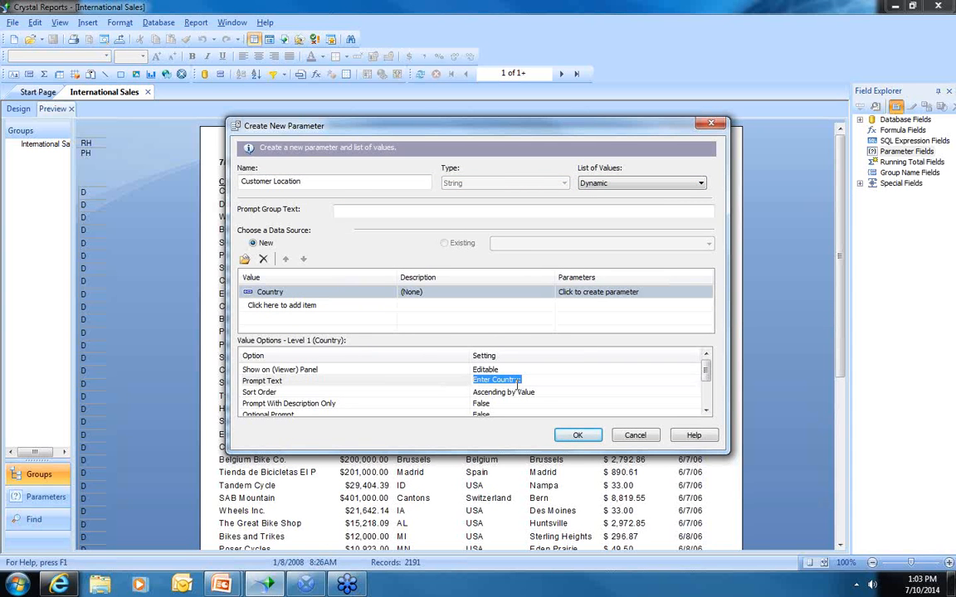
{"action": "type", "text": "Please choose a cou"}
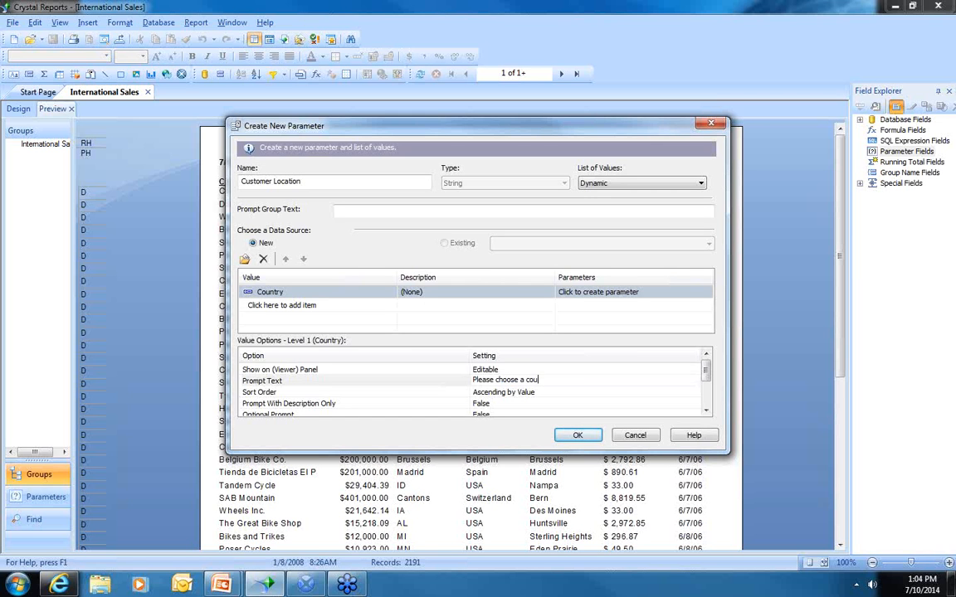
{"action": "type", "text": "ntry from the pro"}
{"action": "type", "text": "ded"}
Add Region as the second value level with the prompt text "Please choose a region from the list provided"
{"action": "left_click", "coordinate": [288, 307]}
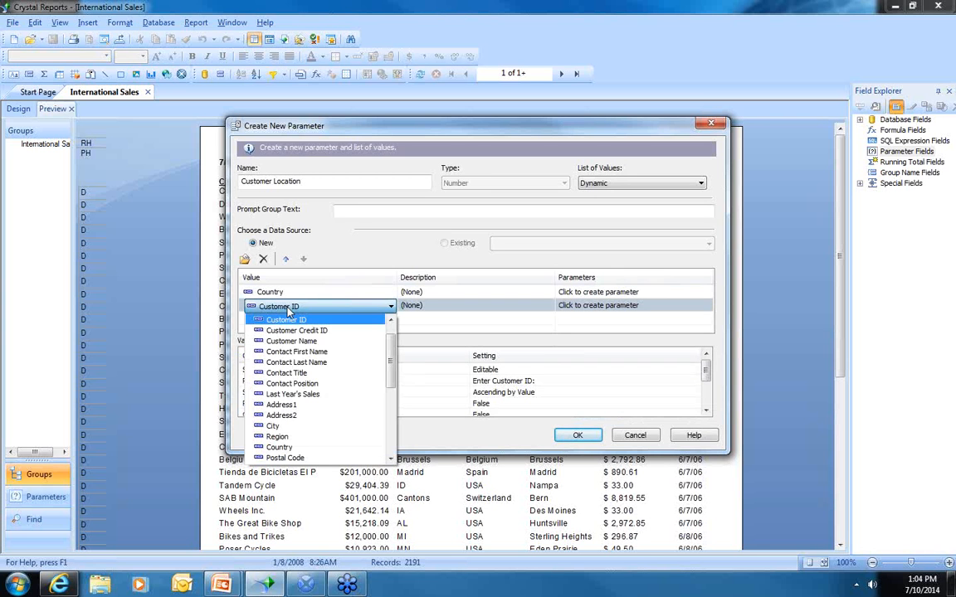
{"action": "left_click", "coordinate": [267, 437]}
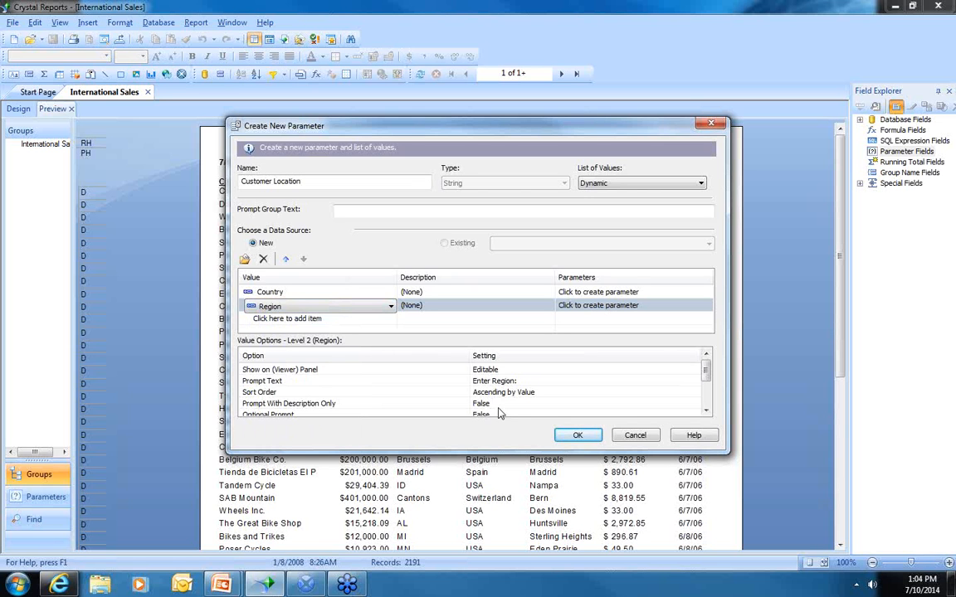
{"action": "left_click", "coordinate": [501, 382]}
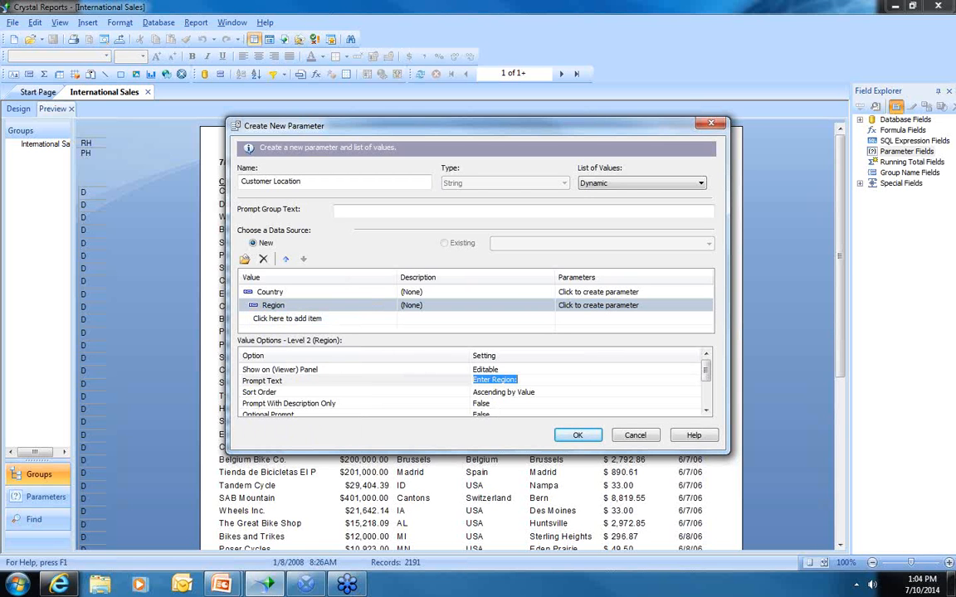
{"action": "type", "text": "Please "}
{"action": "type", "text": "choose "}
{"action": "type", "text": "a c"}
{"action": "type", "text": "egi"}
{"action": "type", "text": "o"}
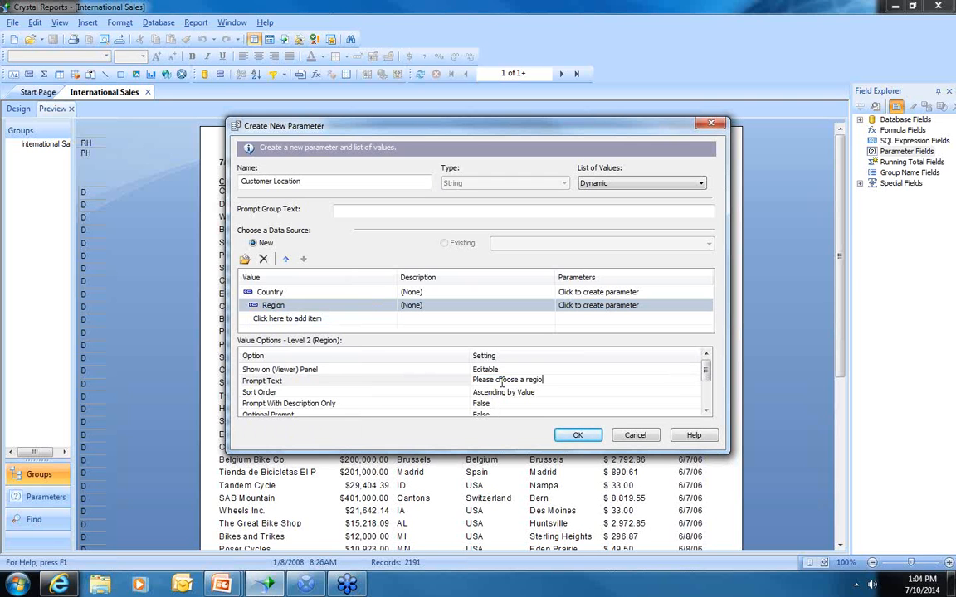
{"action": "type", "text": "n from the list provided"}
Add City as the third value level with the prompt text "Please choose a city from the list provided" and create the parameter
{"action": "left_click", "coordinate": [283, 320]}
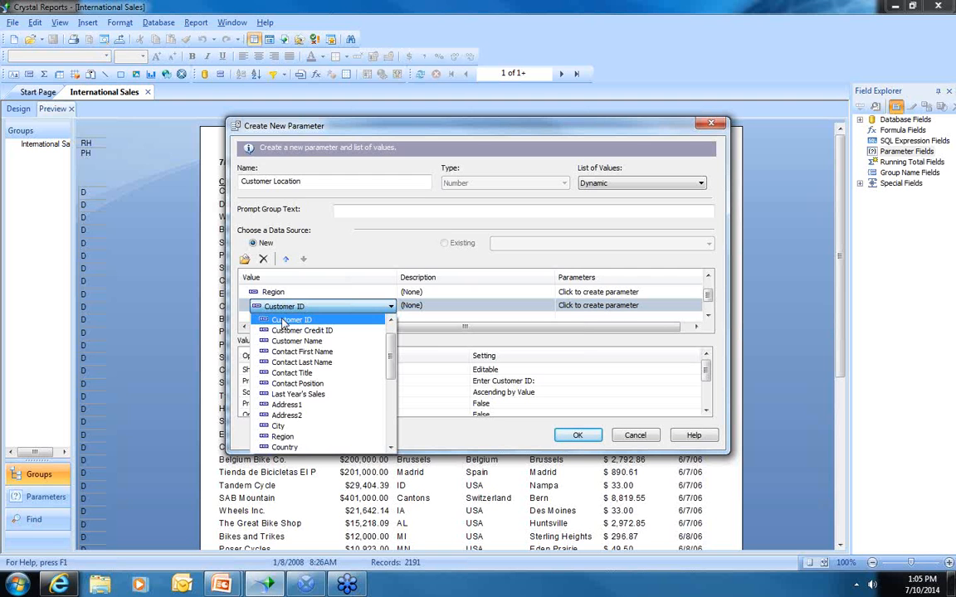
{"action": "left_click", "coordinate": [281, 426]}
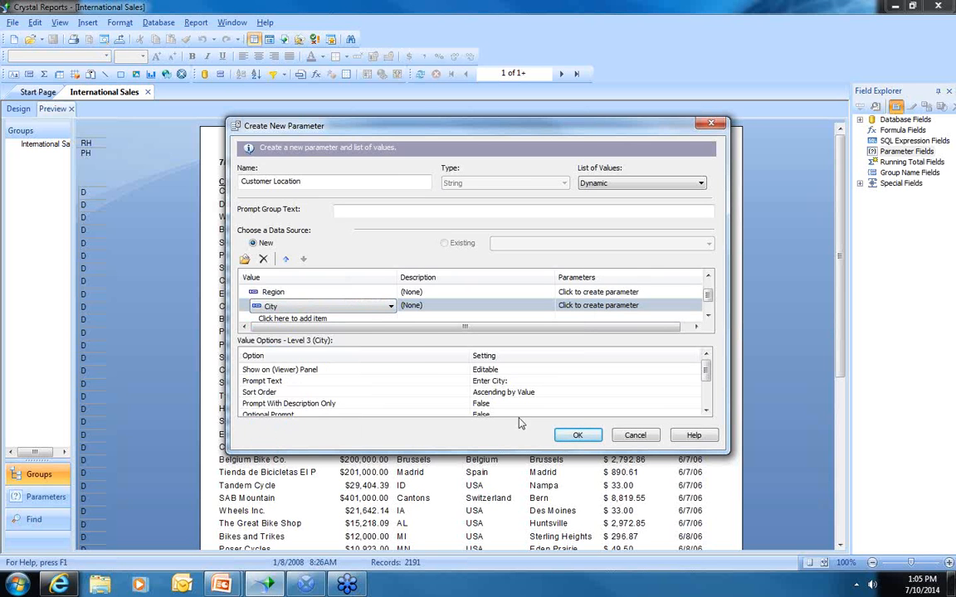
{"action": "left_click", "coordinate": [490, 382]}
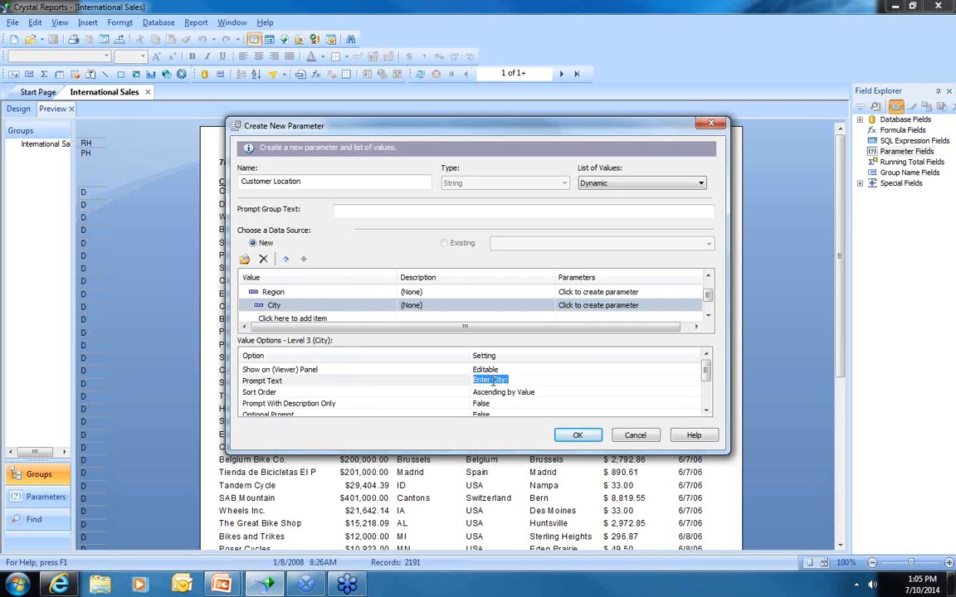
{"action": "type", "text": "Please choose a city from "}
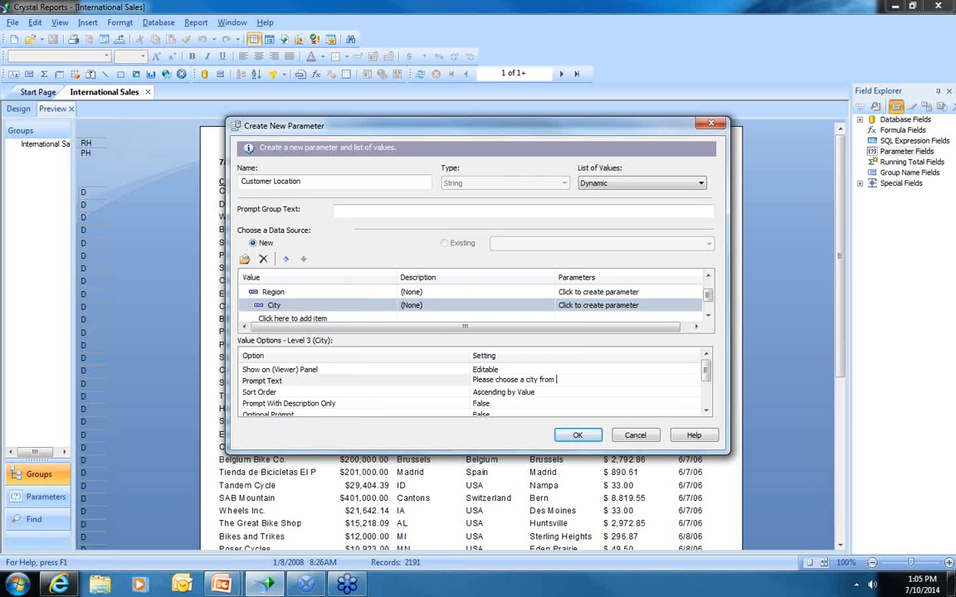
{"action": "type", "text": "the list provided"}
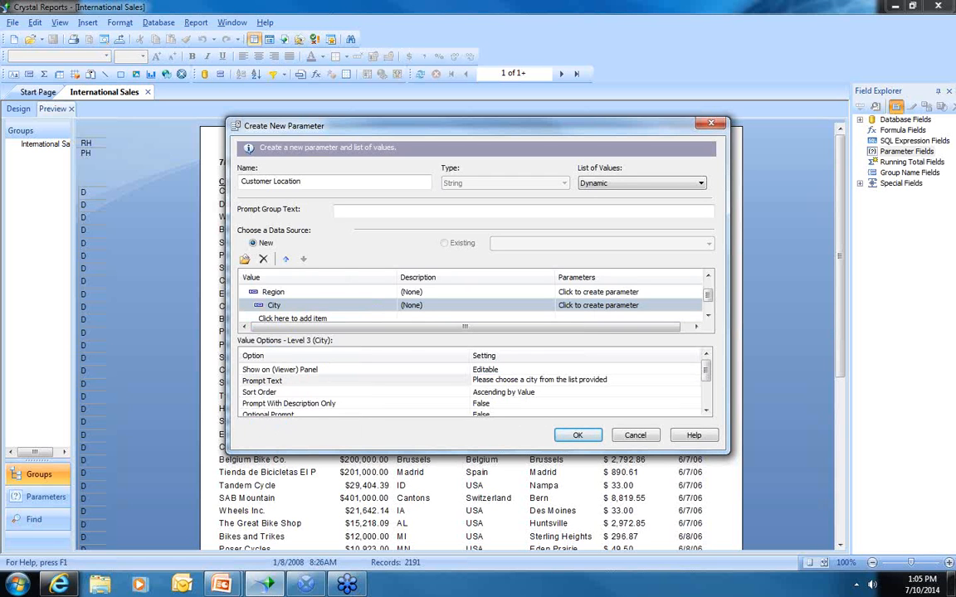
{"action": "left_click", "coordinate": [578, 437]}
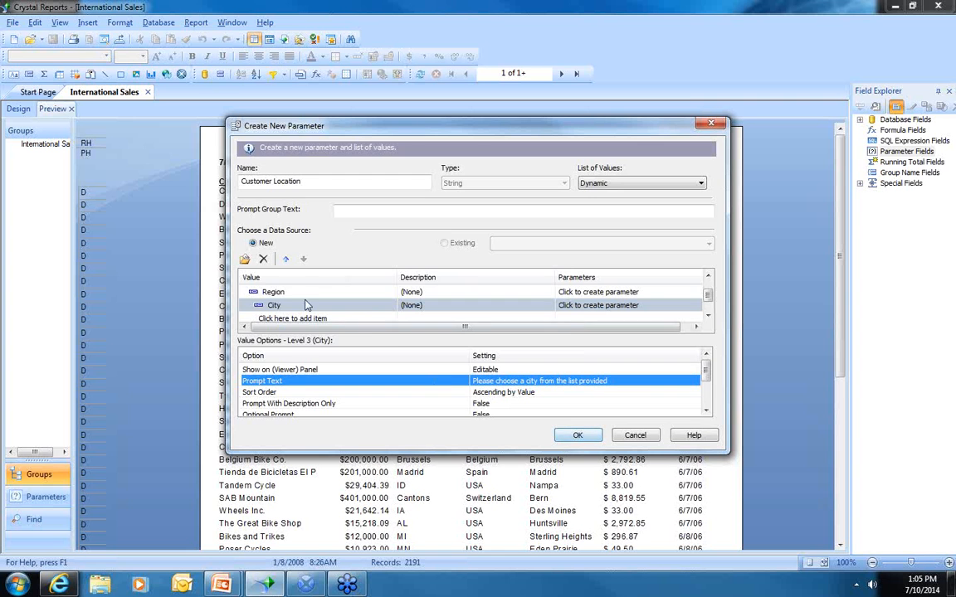
{"action": "left_click", "coordinate": [708, 277]}
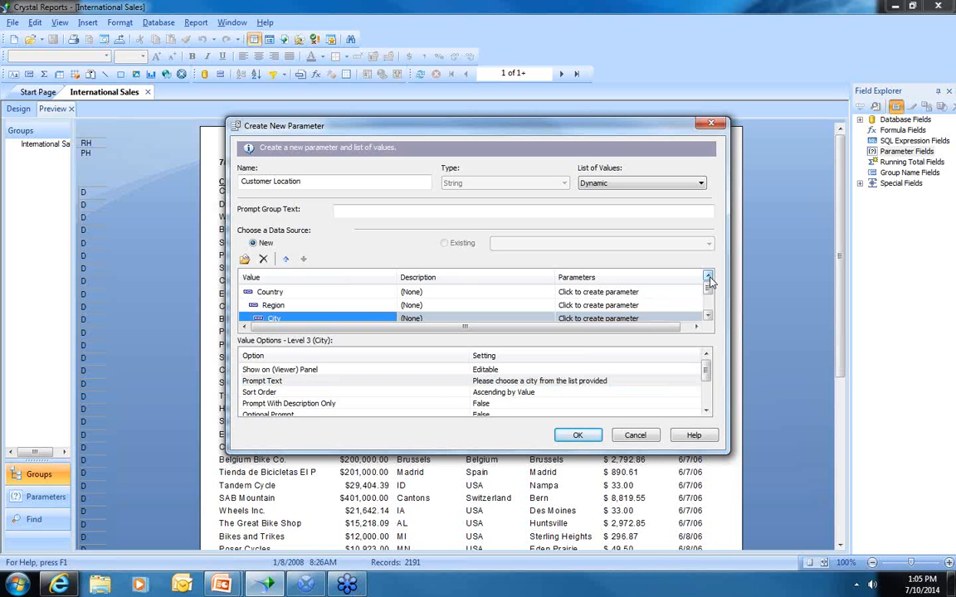
{"action": "left_click", "coordinate": [578, 436]}
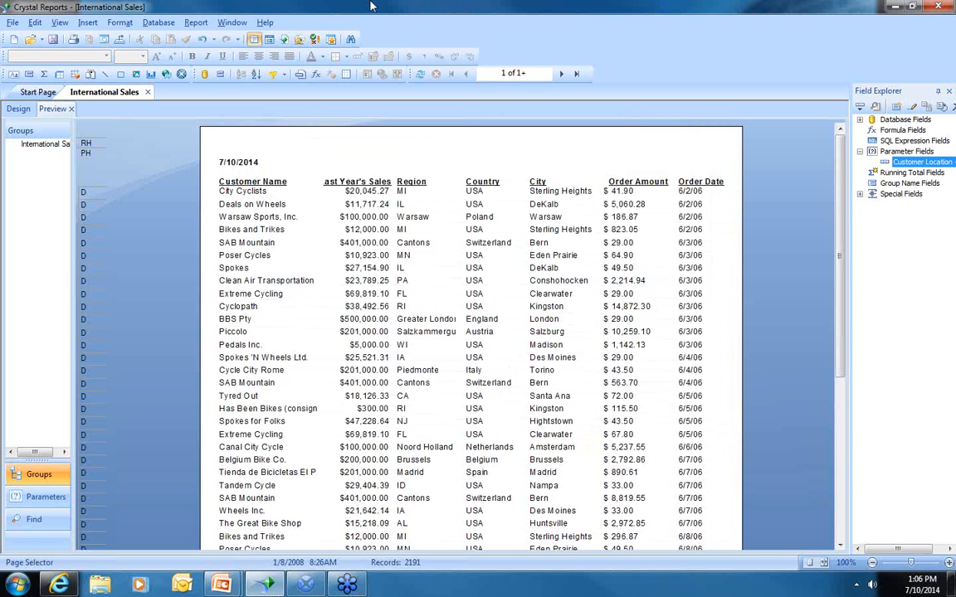
Place the Customer Location parameter in the Report Footer of the report design, aligned with the Customer Name column
{"action": "left_click", "coordinate": [18, 109]}
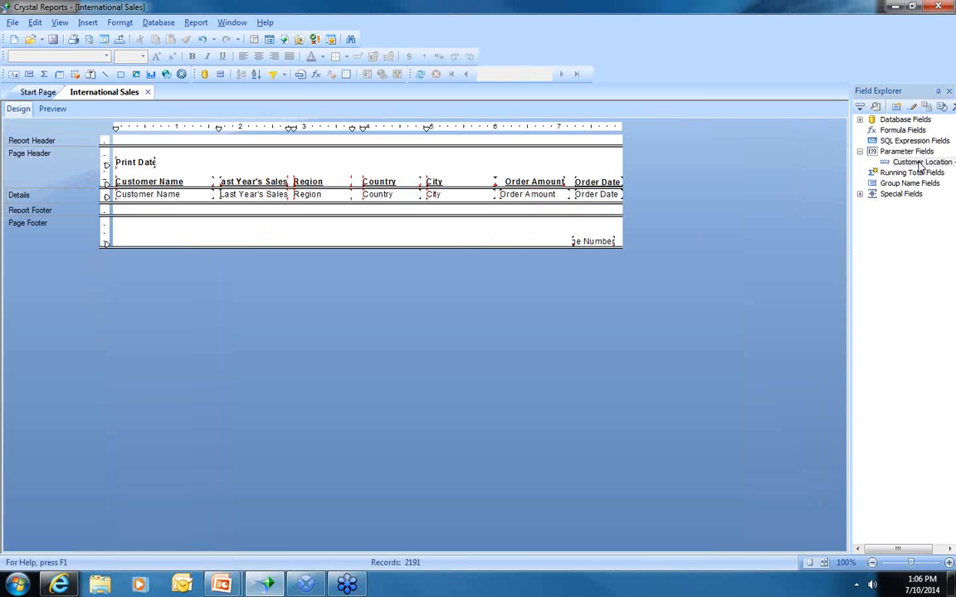
{"action": "left_click_drag", "start_coordinate": [920, 166], "coordinate": [165, 213]}
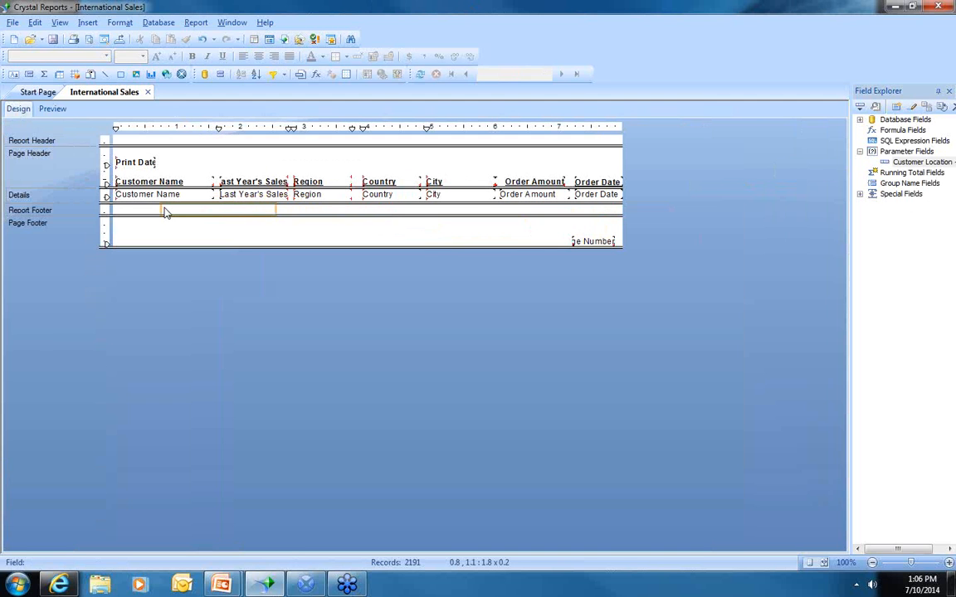
{"action": "left_click_drag", "start_coordinate": [164, 212], "coordinate": [118, 209]}
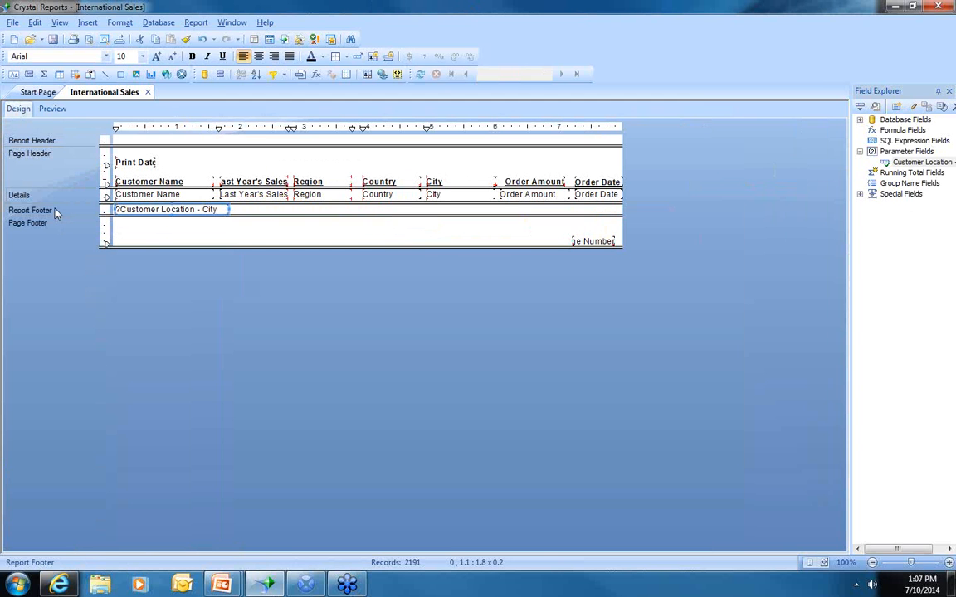
Add a record selection requiring Customer.City to be equal to {?Customer Location - City}
{"action": "left_click", "coordinate": [275, 77]}
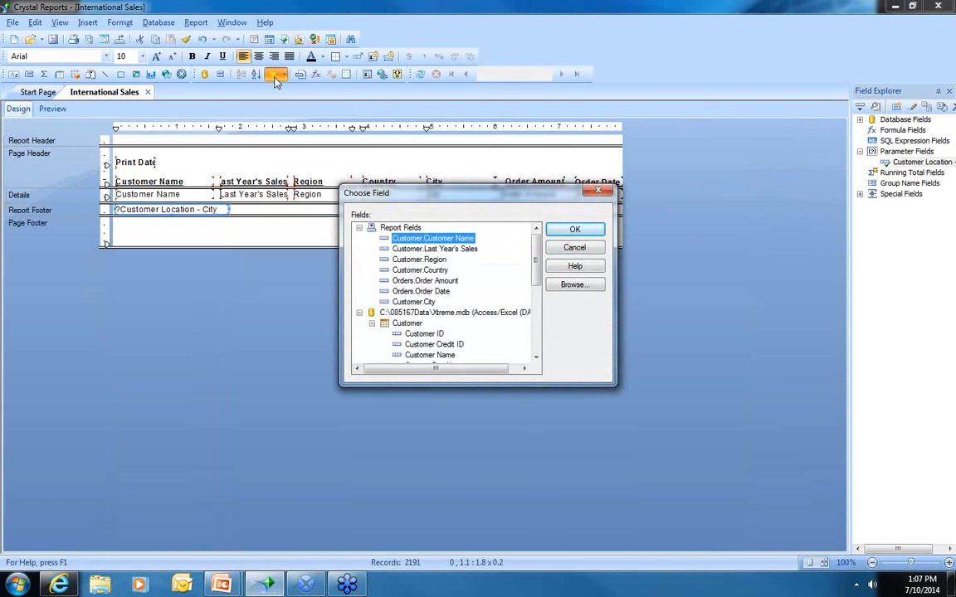
{"action": "left_click", "coordinate": [419, 302]}
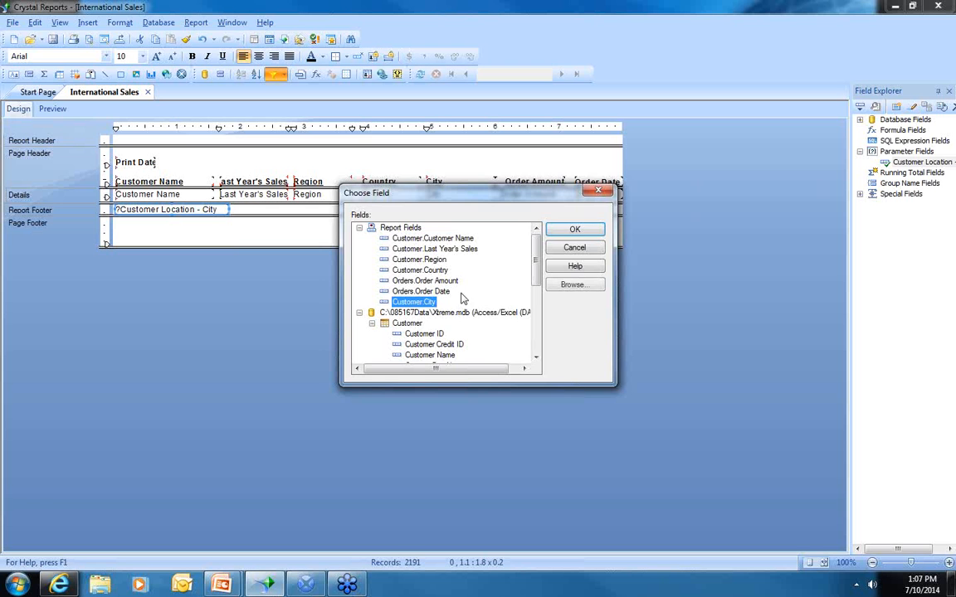
{"action": "left_click", "coordinate": [584, 232]}
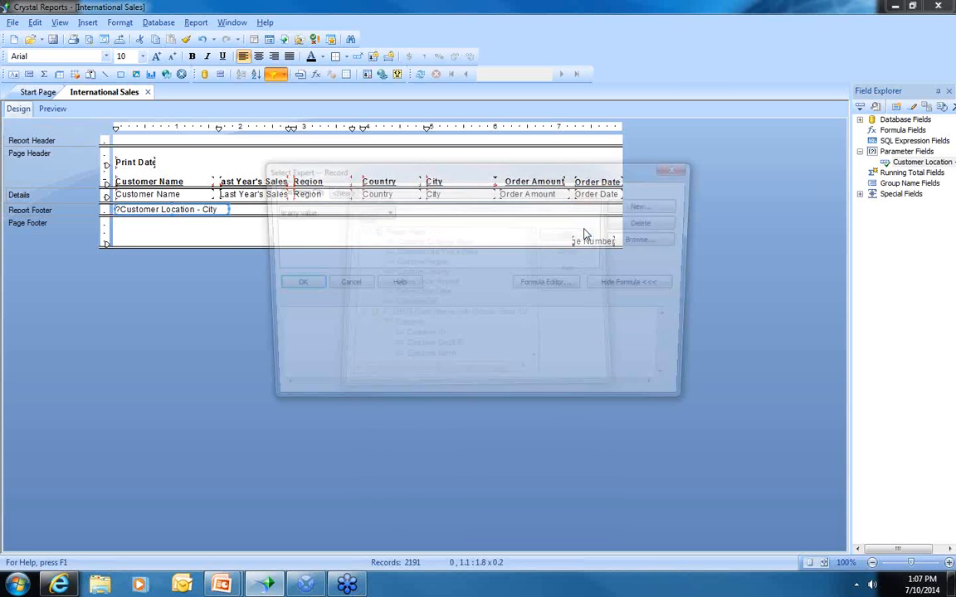
{"action": "left_click", "coordinate": [382, 212]}
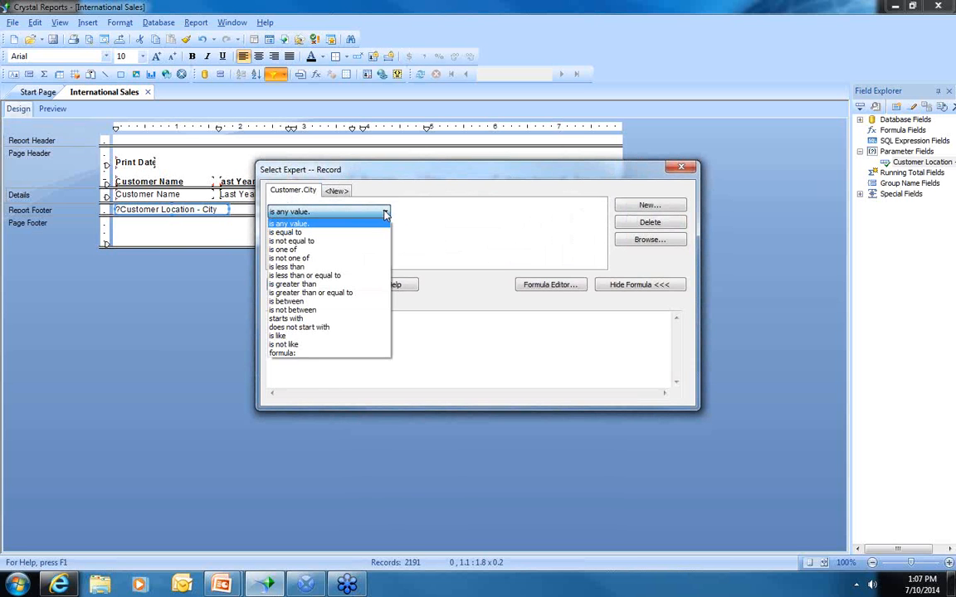
{"action": "left_click", "coordinate": [286, 233]}
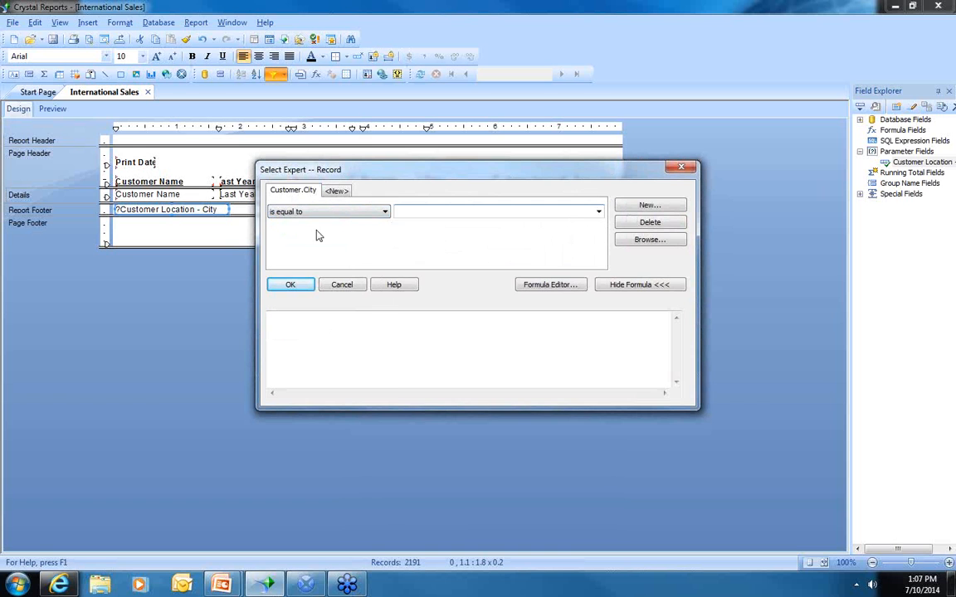
{"action": "left_click", "coordinate": [598, 212]}
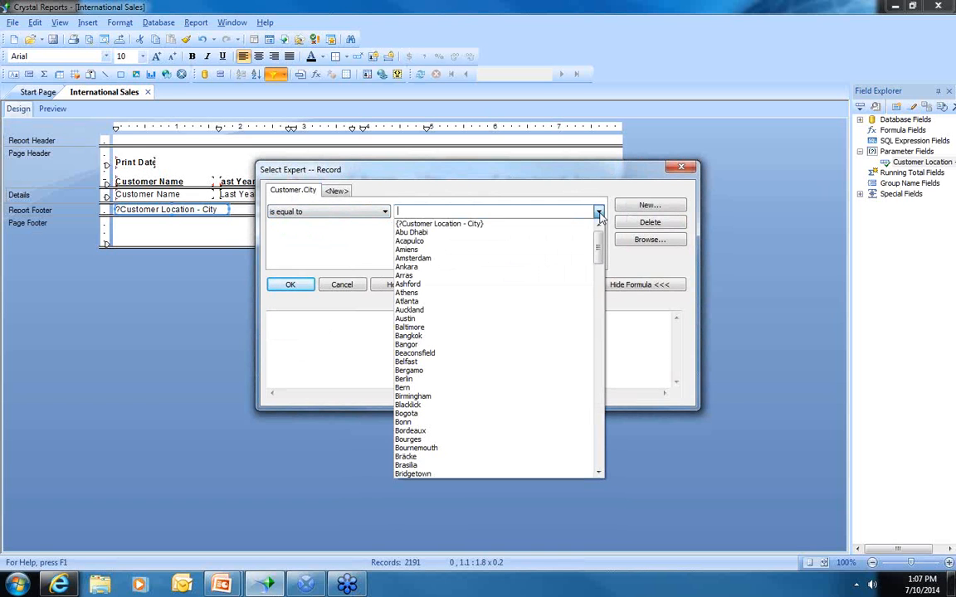
{"action": "left_click", "coordinate": [452, 224]}
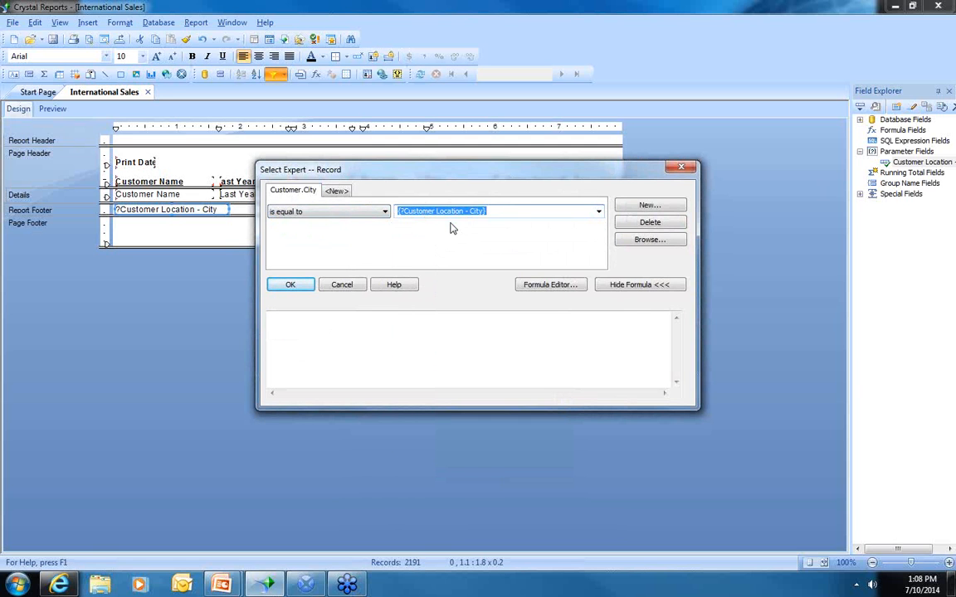
{"action": "left_click", "coordinate": [290, 286]}
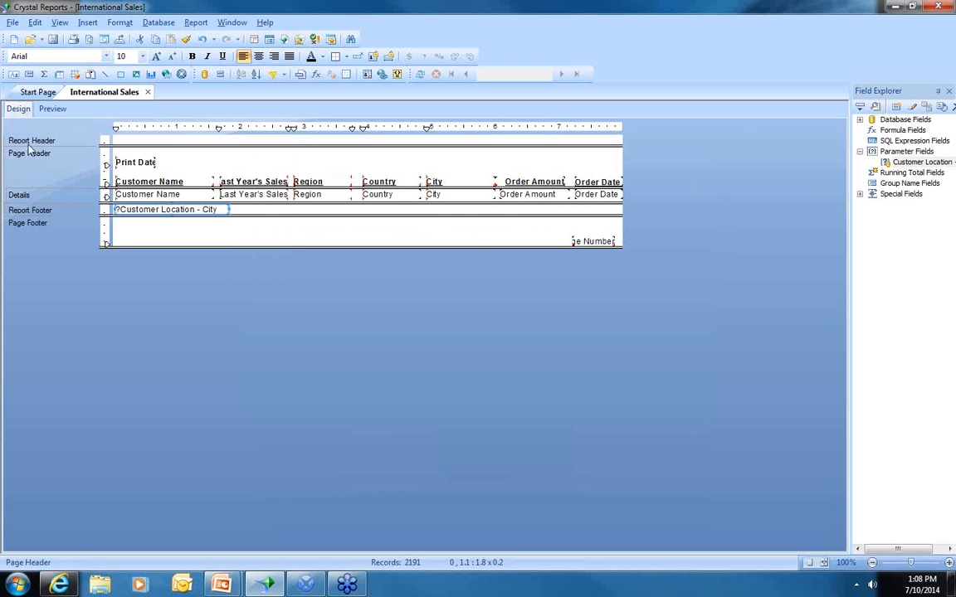
Preview the report, choose USA as the country in the parameter prompt and view its region choices
{"action": "left_click", "coordinate": [51, 109]}
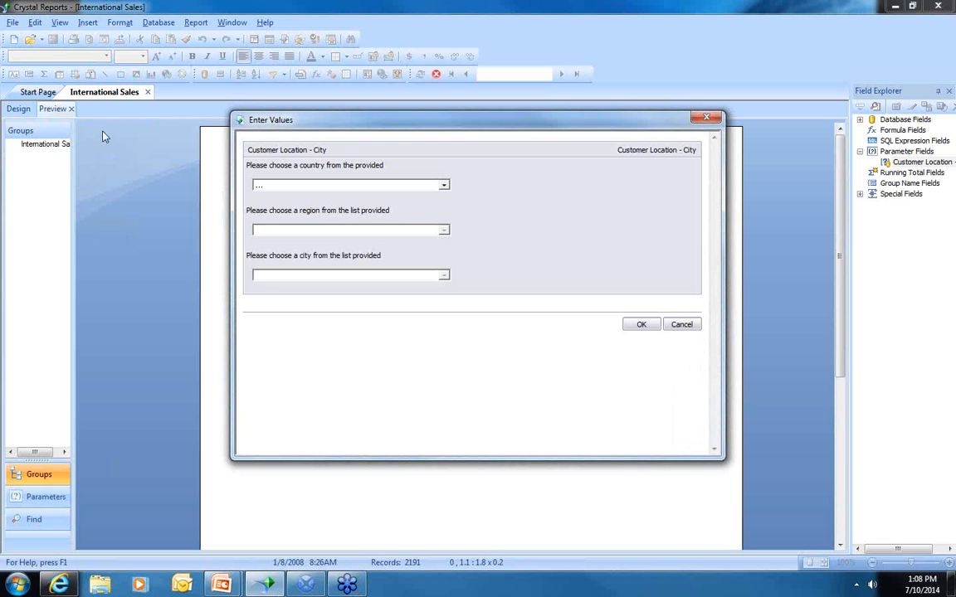
{"action": "left_click", "coordinate": [445, 188]}
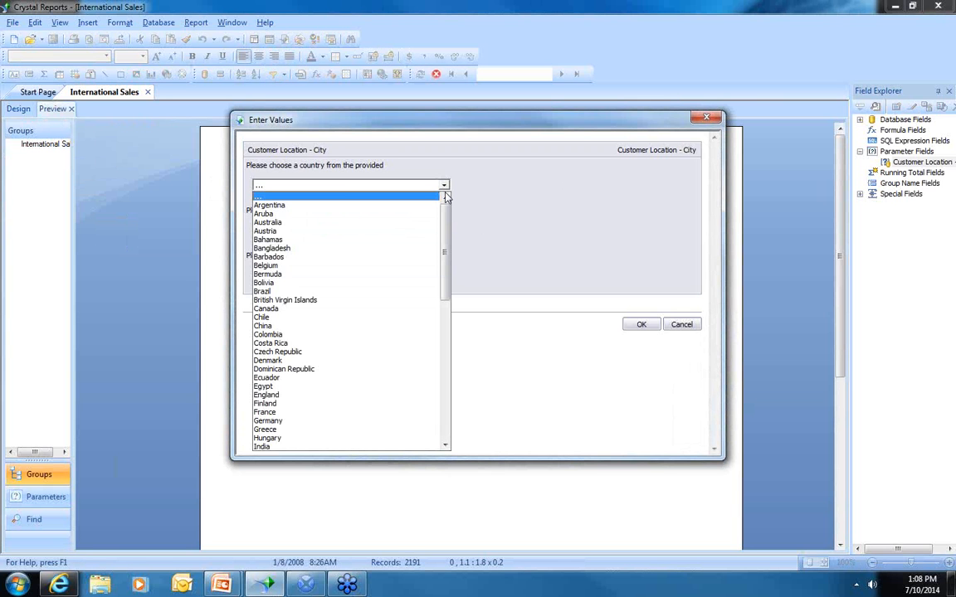
{"action": "left_click_drag", "start_coordinate": [446, 241], "coordinate": [446, 390]}
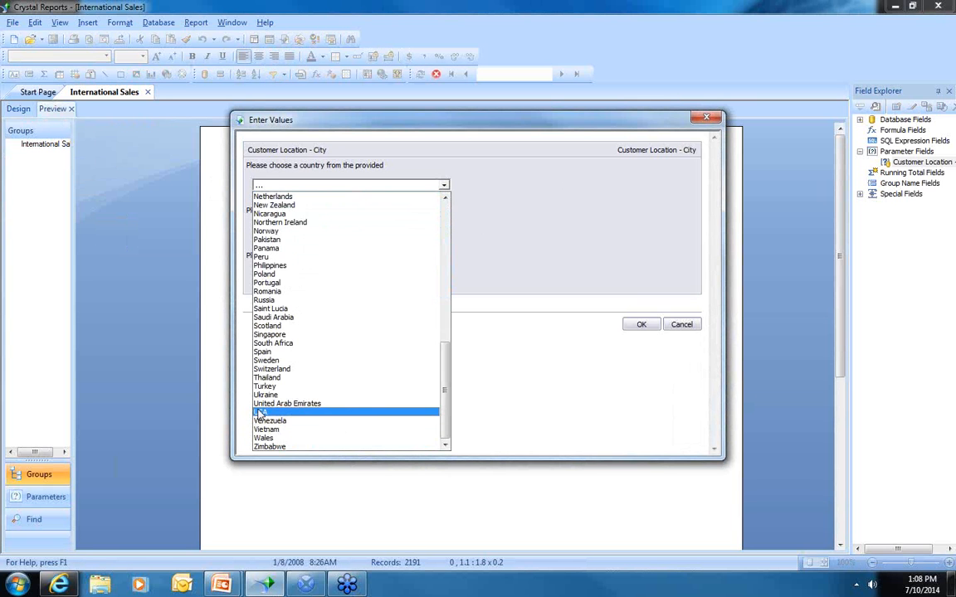
{"action": "left_click", "coordinate": [259, 411]}
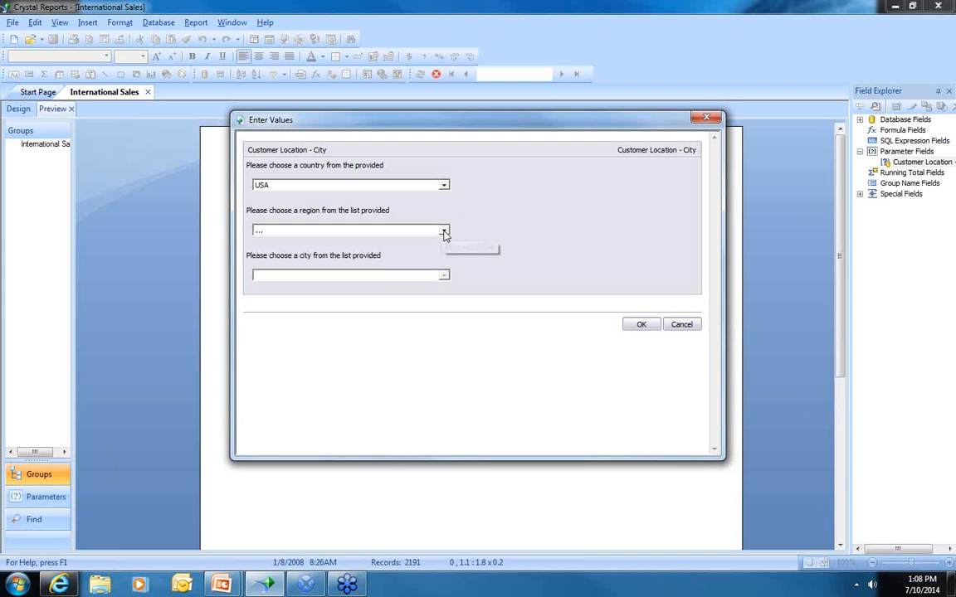
{"action": "left_click", "coordinate": [445, 232]}
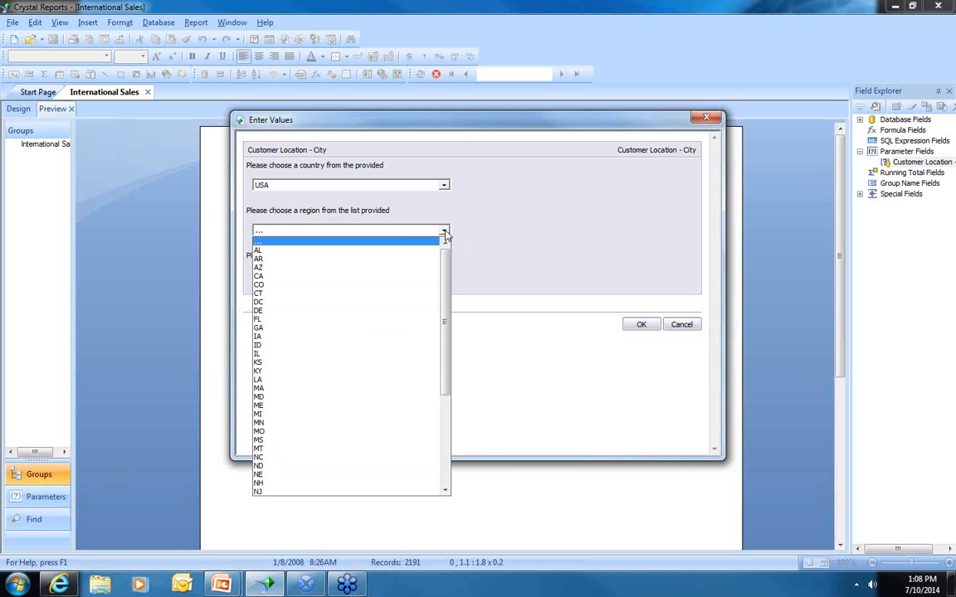
Choose Netherlands as the country in the parameter prompt and view its region choices
{"action": "left_click", "coordinate": [444, 185]}
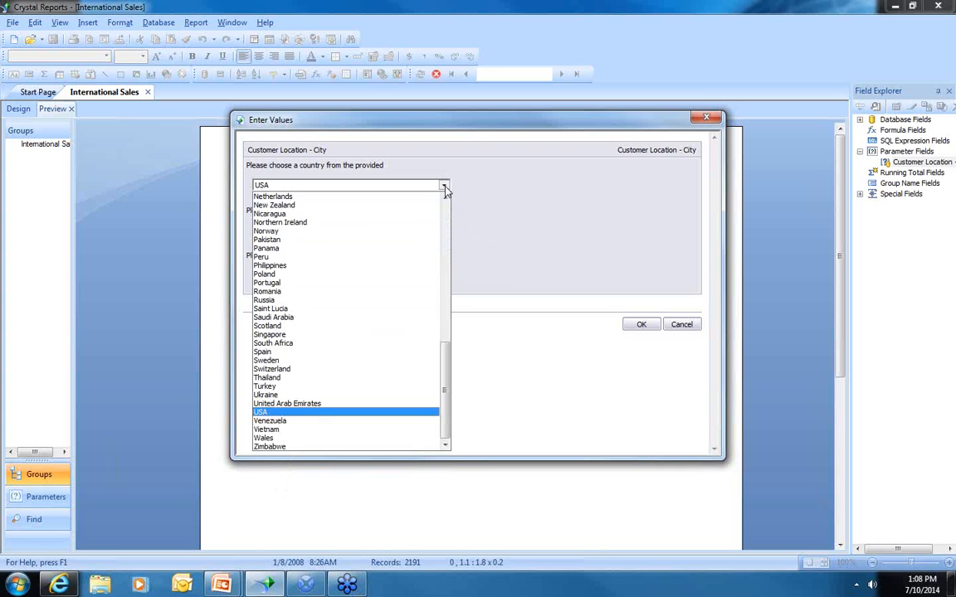
{"action": "left_click", "coordinate": [274, 198]}
{"action": "left_click", "coordinate": [444, 232]}
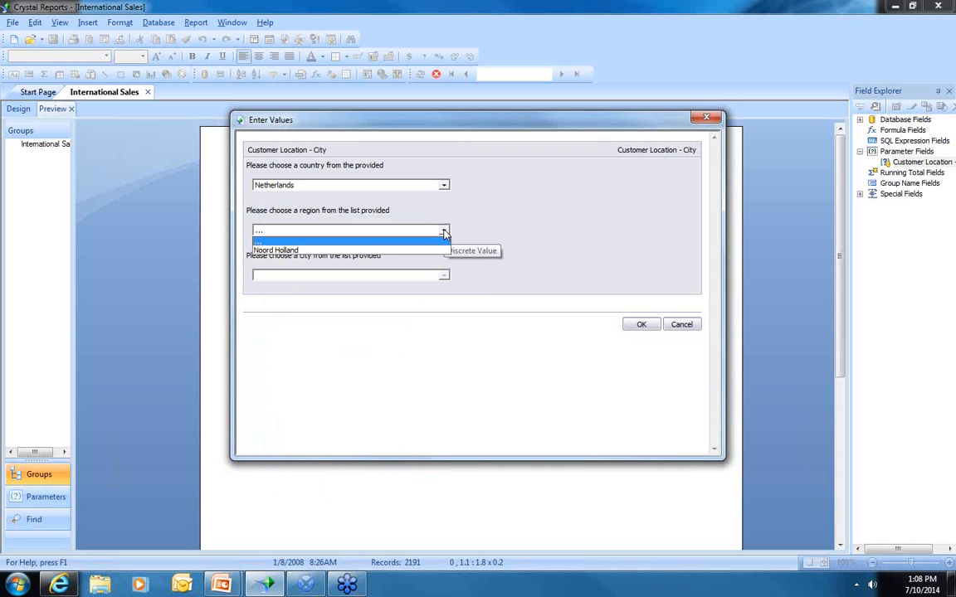
Set the prompt values to country USA, region CA and city San Diego, and run the report
{"action": "left_click", "coordinate": [444, 185]}
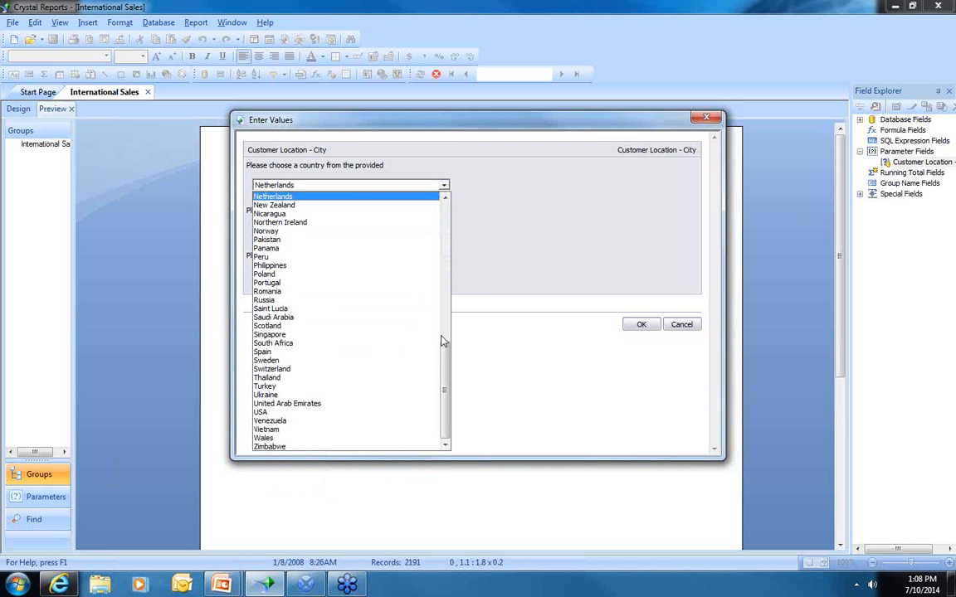
{"action": "left_click", "coordinate": [274, 412]}
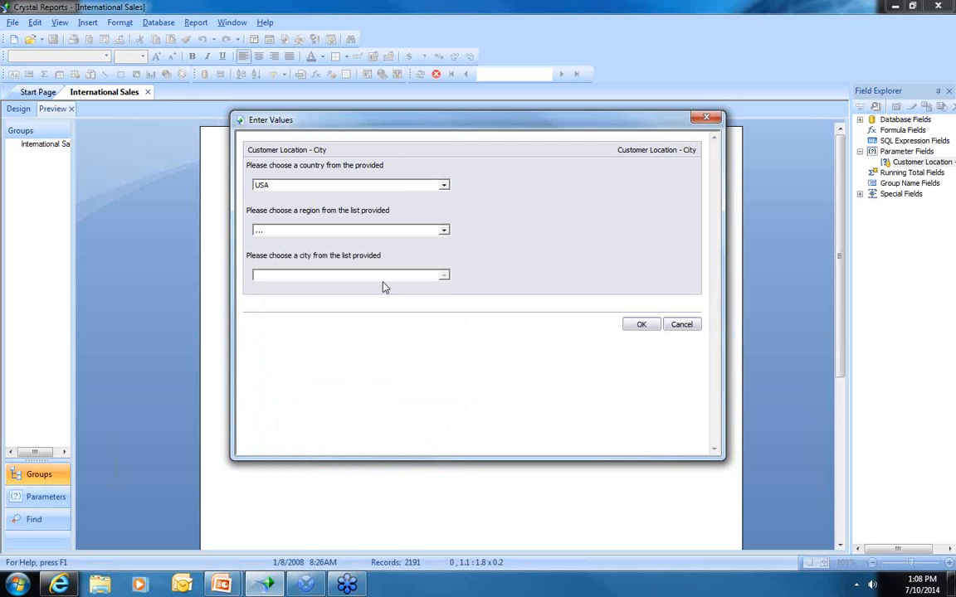
{"action": "left_click", "coordinate": [445, 230]}
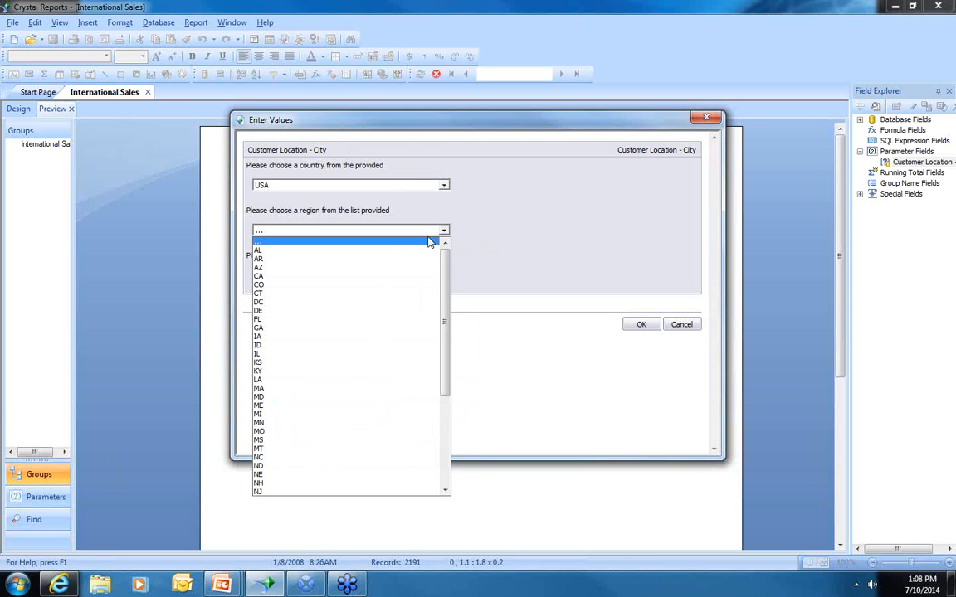
{"action": "left_click", "coordinate": [260, 278]}
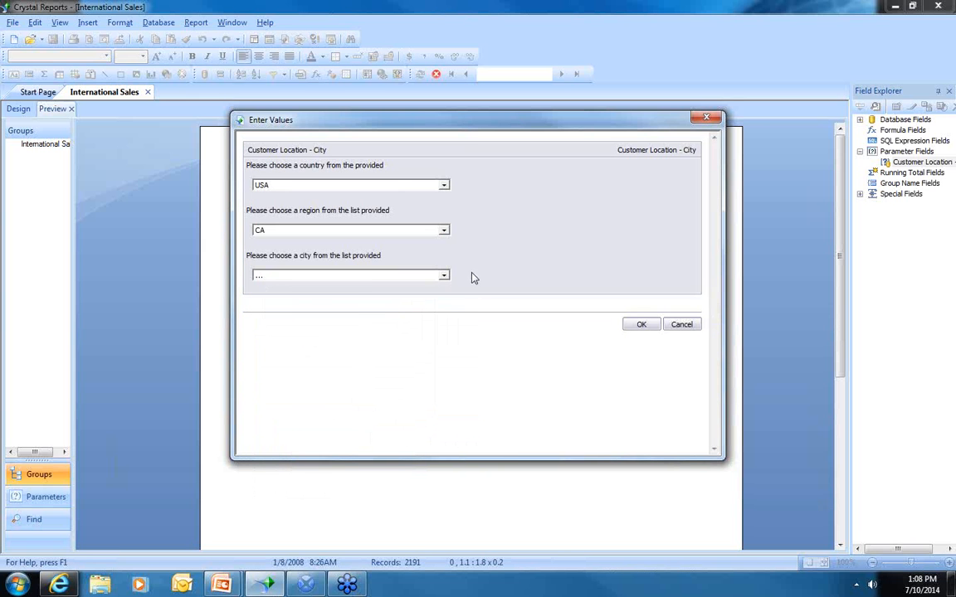
{"action": "left_click", "coordinate": [446, 276]}
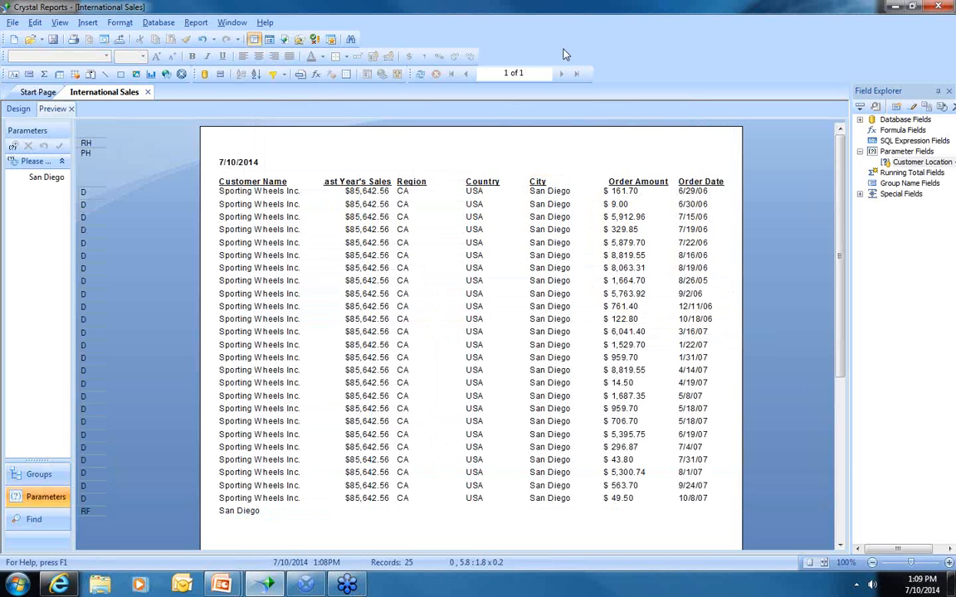
Refresh the report with a prompt for new parameter values and choose Jamaica as the country
{"action": "left_click", "coordinate": [421, 75]}
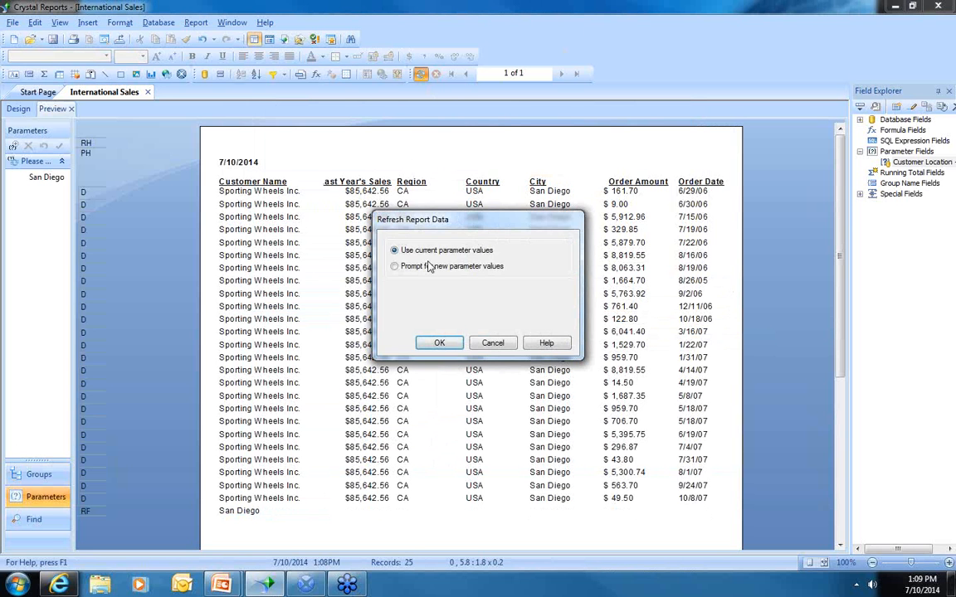
{"action": "left_click", "coordinate": [432, 269]}
{"action": "left_click", "coordinate": [440, 343]}
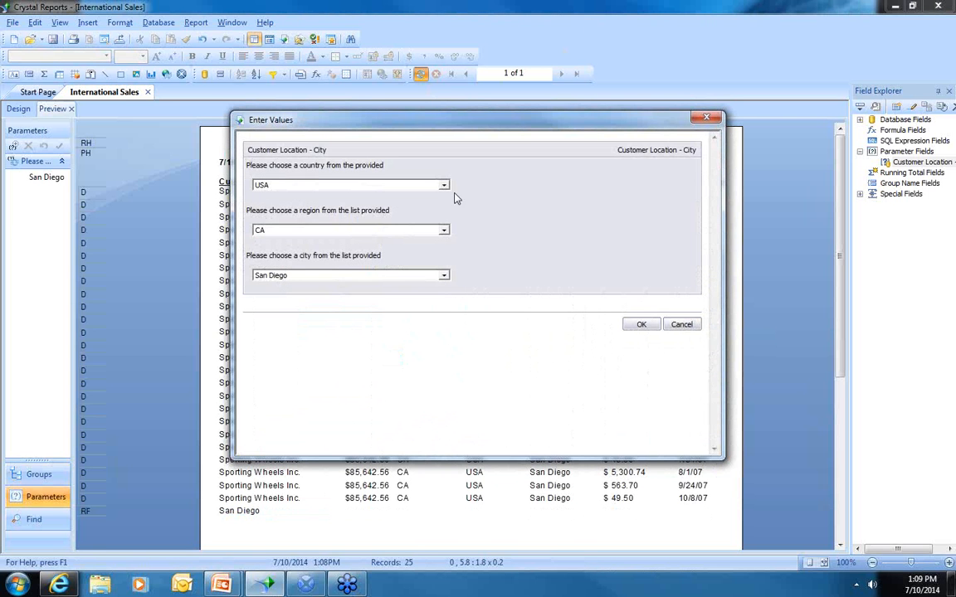
{"action": "left_click", "coordinate": [444, 188]}
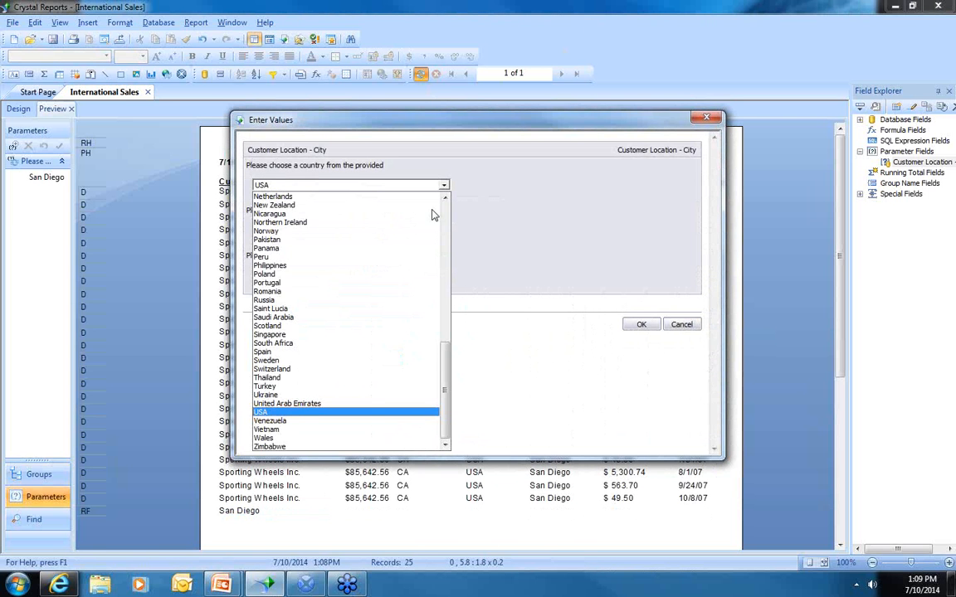
{"action": "left_click_drag", "start_coordinate": [446, 380], "coordinate": [447, 286]}
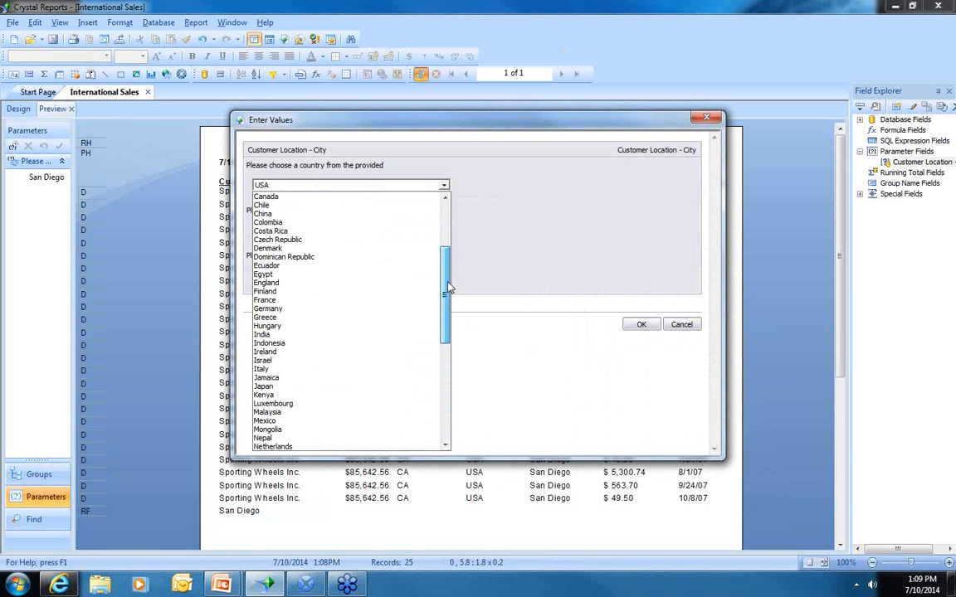
{"action": "left_click", "coordinate": [279, 378]}
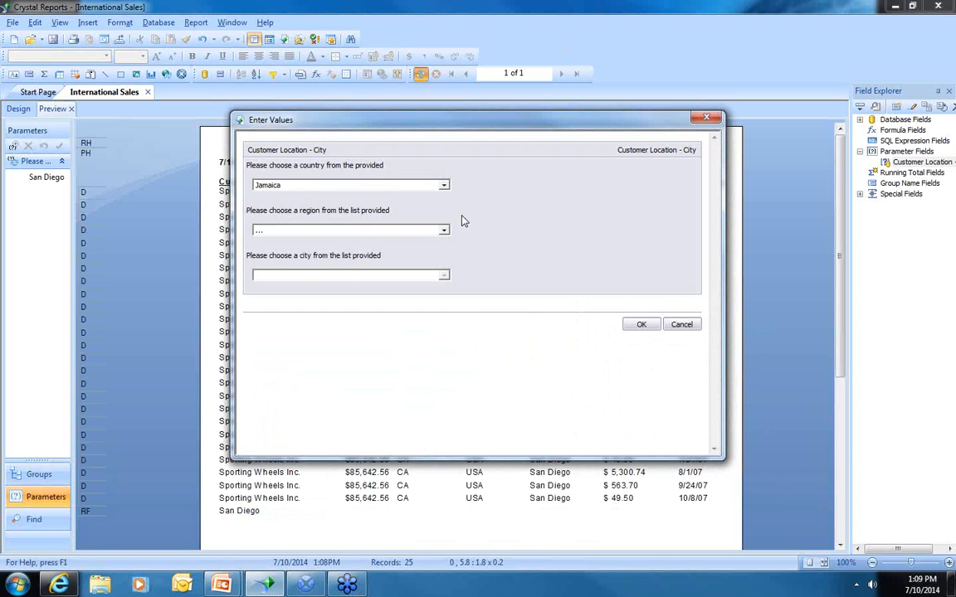
Choose Kingston as both region and city, run the report and check its last page
{"action": "left_click", "coordinate": [444, 231]}
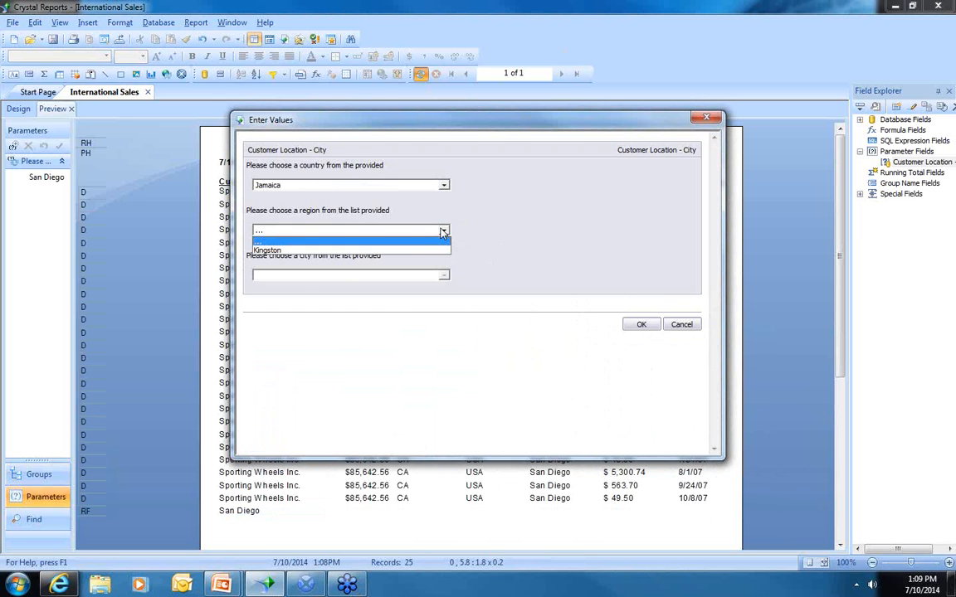
{"action": "left_click", "coordinate": [270, 249]}
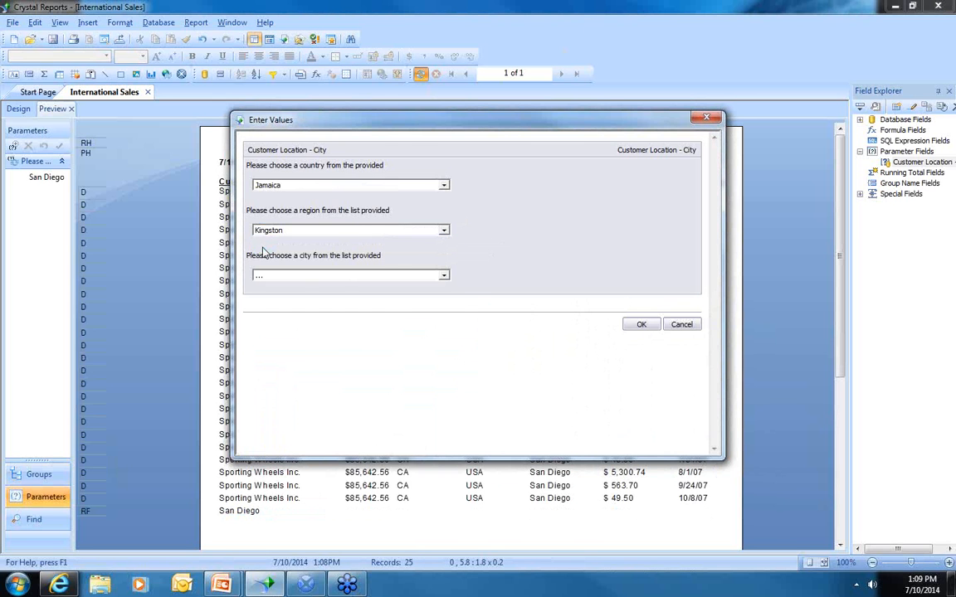
{"action": "left_click", "coordinate": [444, 275]}
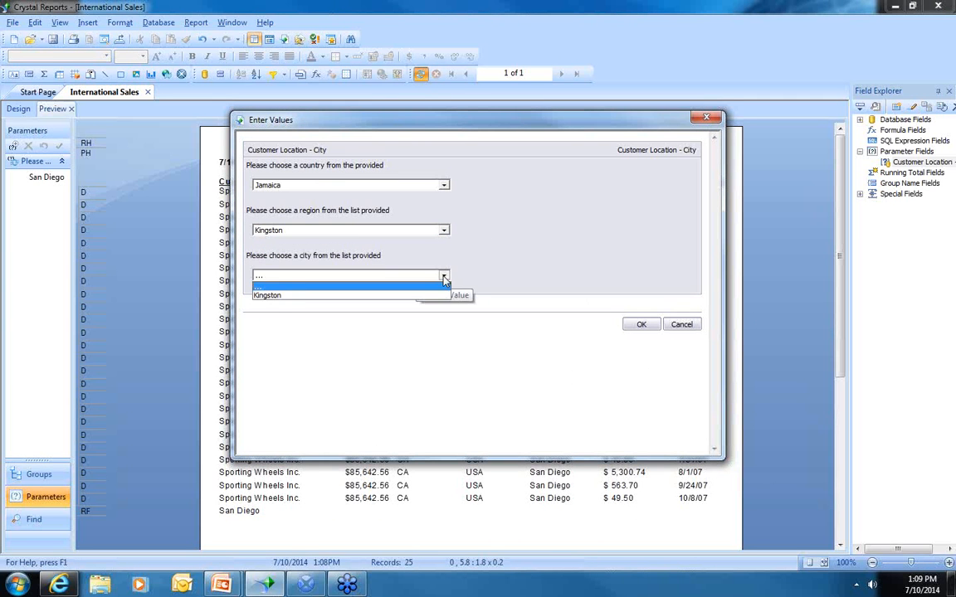
{"action": "left_click", "coordinate": [270, 296]}
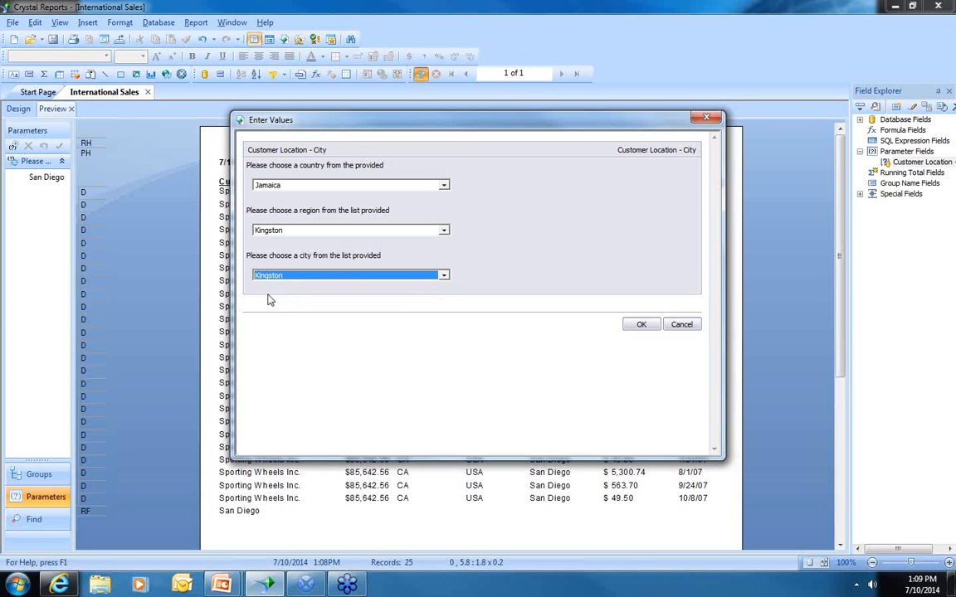
{"action": "left_click", "coordinate": [641, 325]}
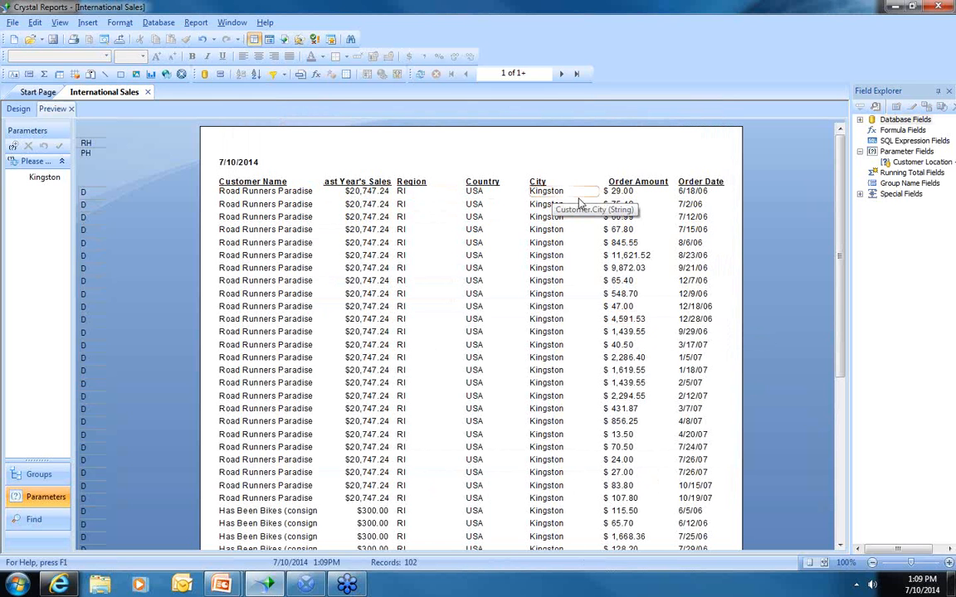
{"action": "left_click", "coordinate": [578, 74]}
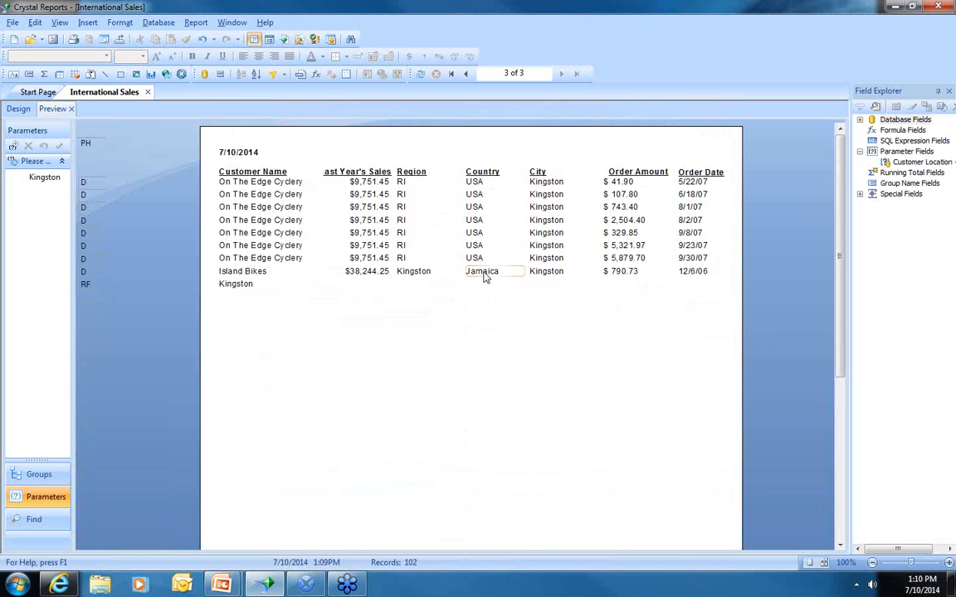
Edit the Customer Location parameter so that the Country and Region levels also create their own parameters
{"action": "left_click", "coordinate": [906, 164]}
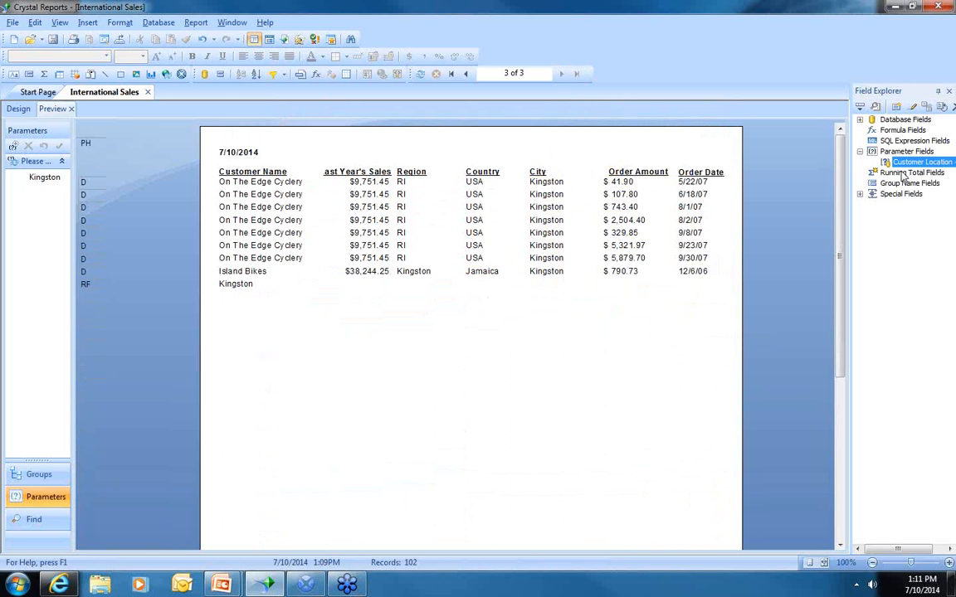
{"action": "left_click", "coordinate": [913, 110]}
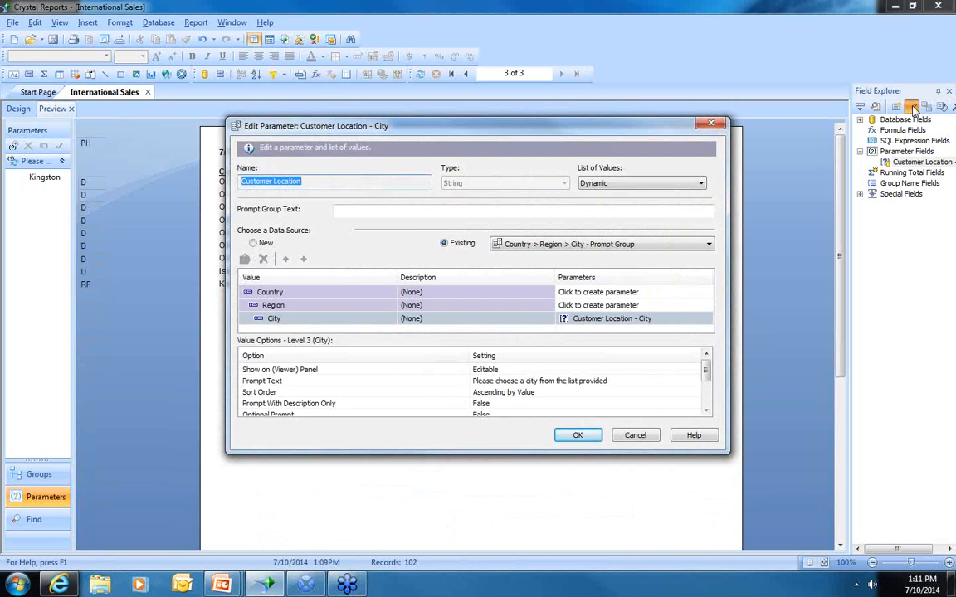
{"action": "left_click", "coordinate": [605, 294]}
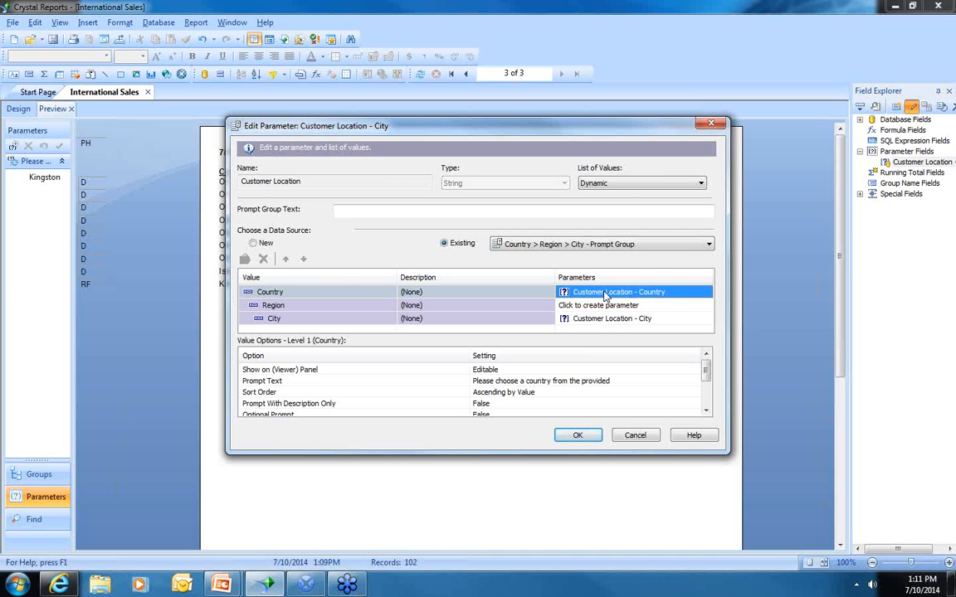
{"action": "left_click", "coordinate": [603, 306]}
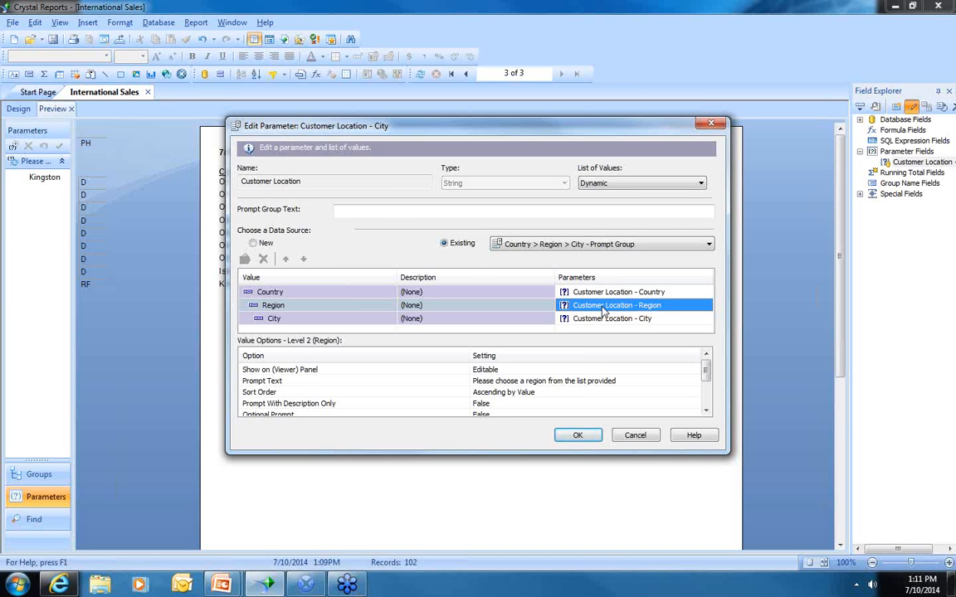
{"action": "left_click", "coordinate": [579, 437]}
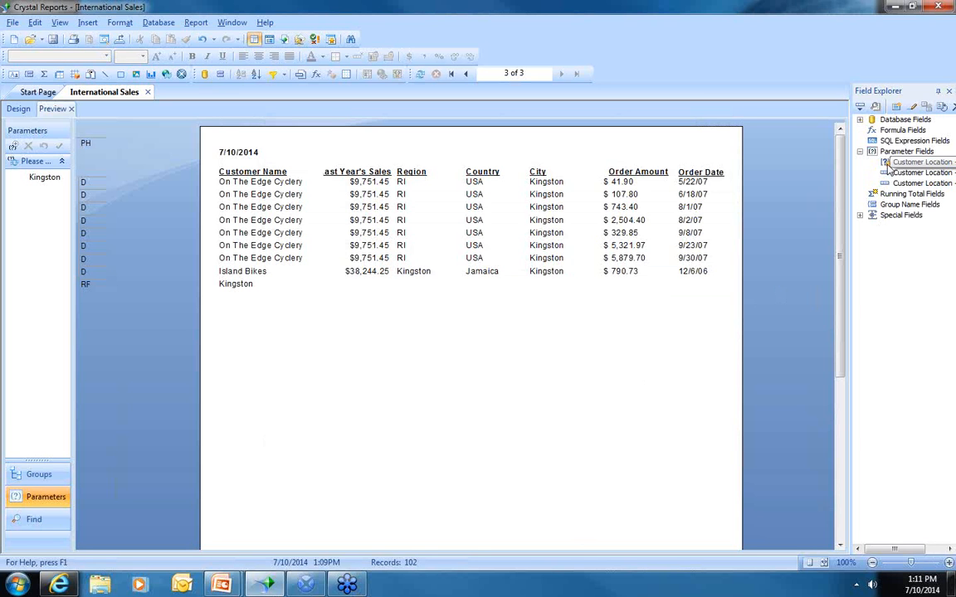
{"action": "left_click", "coordinate": [888, 165]}
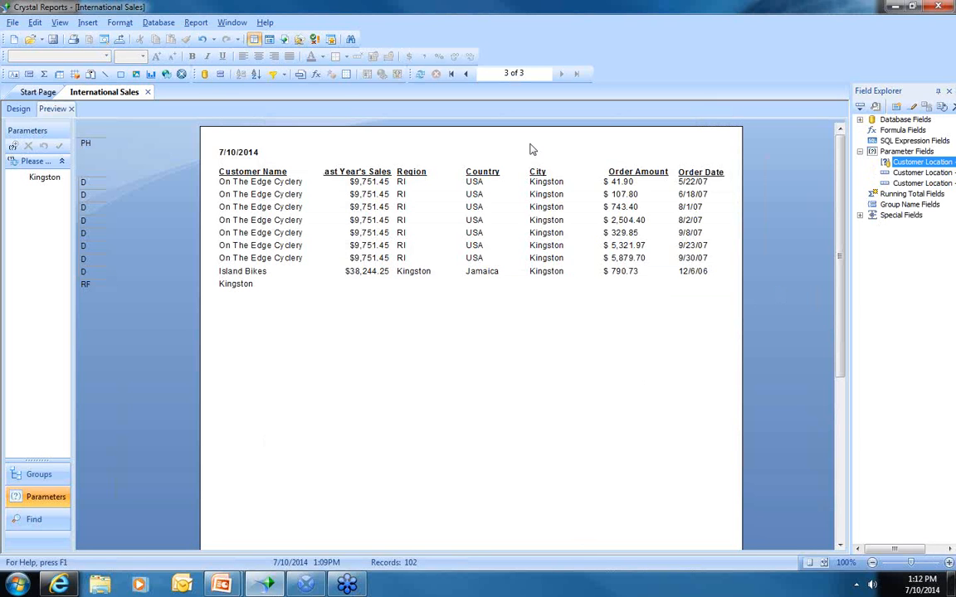
Add a record selection requiring Customer.Country to be equal to {?Customer Location - Country}, and rerun the report for Kingston, Jamaica
{"action": "left_click", "coordinate": [270, 77]}
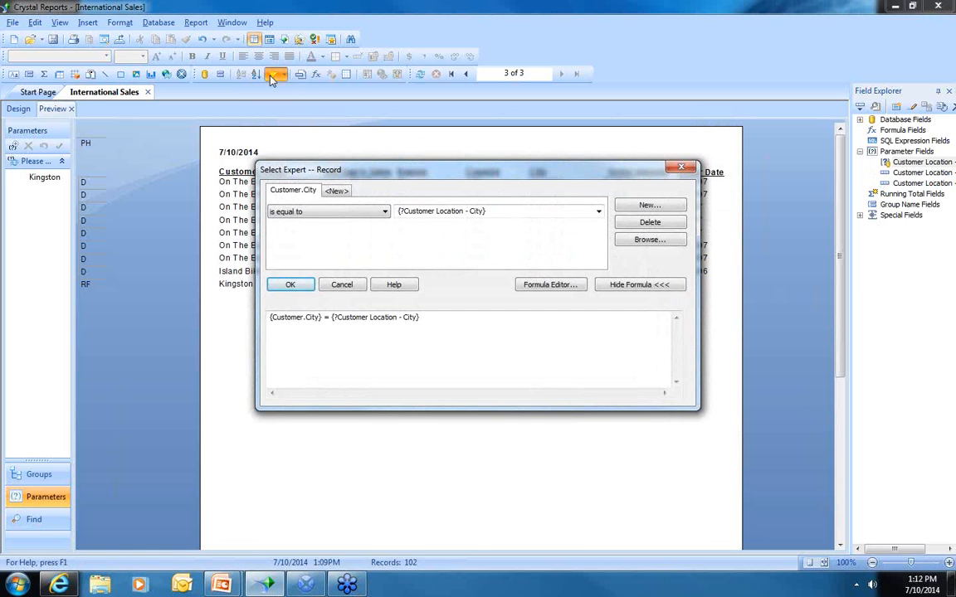
{"action": "left_click", "coordinate": [337, 191]}
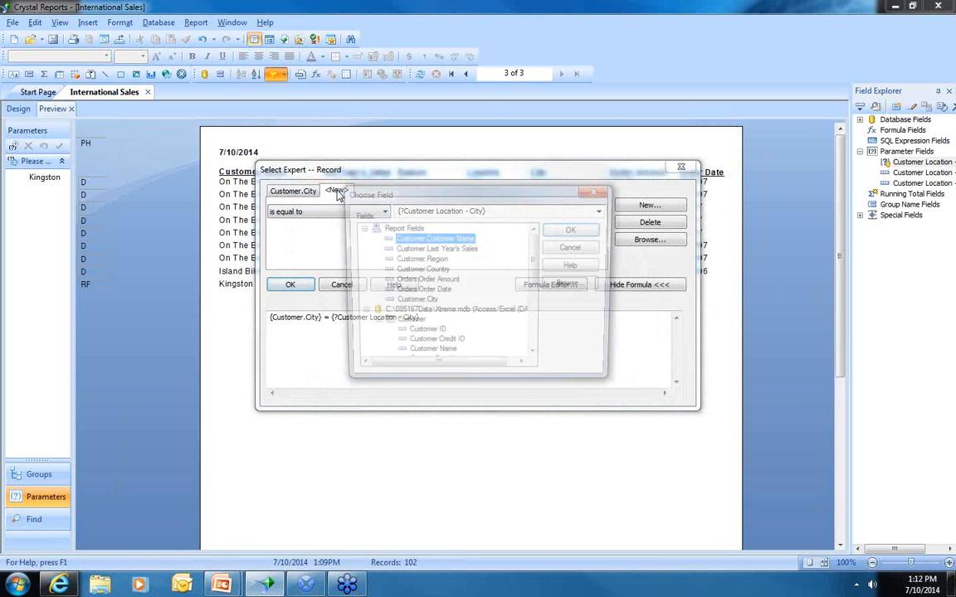
{"action": "left_click", "coordinate": [420, 270]}
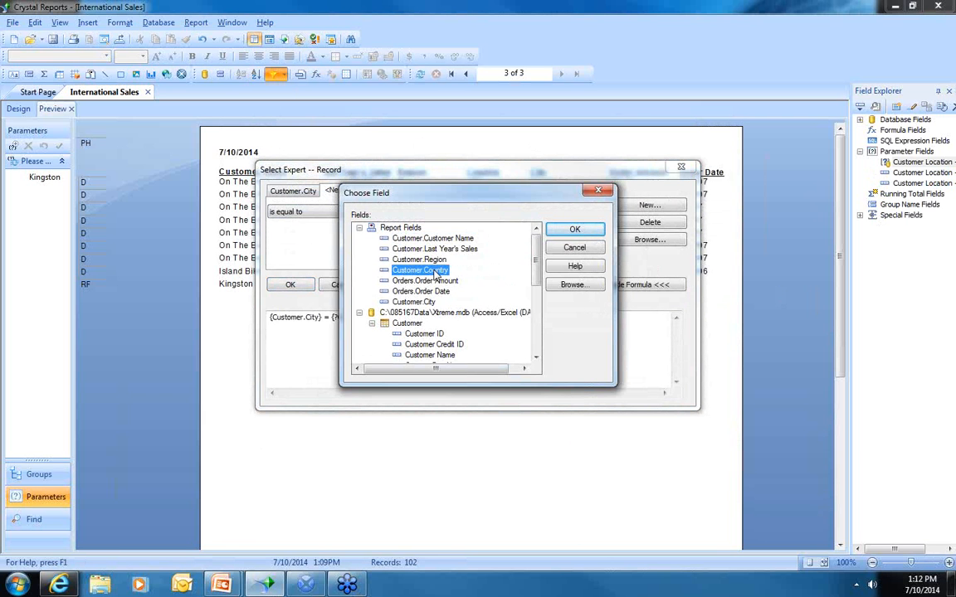
{"action": "left_click", "coordinate": [575, 230]}
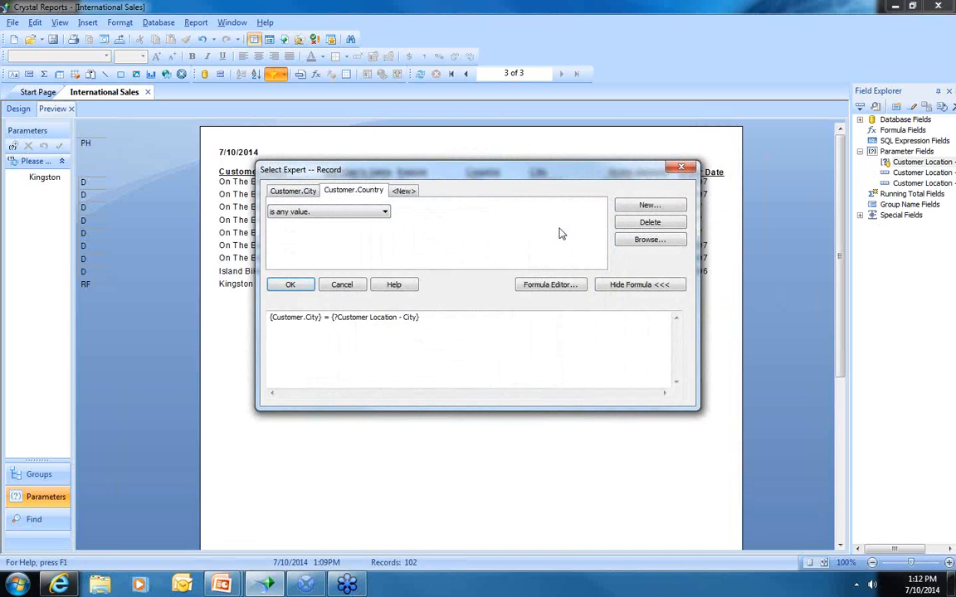
{"action": "left_click", "coordinate": [386, 212]}
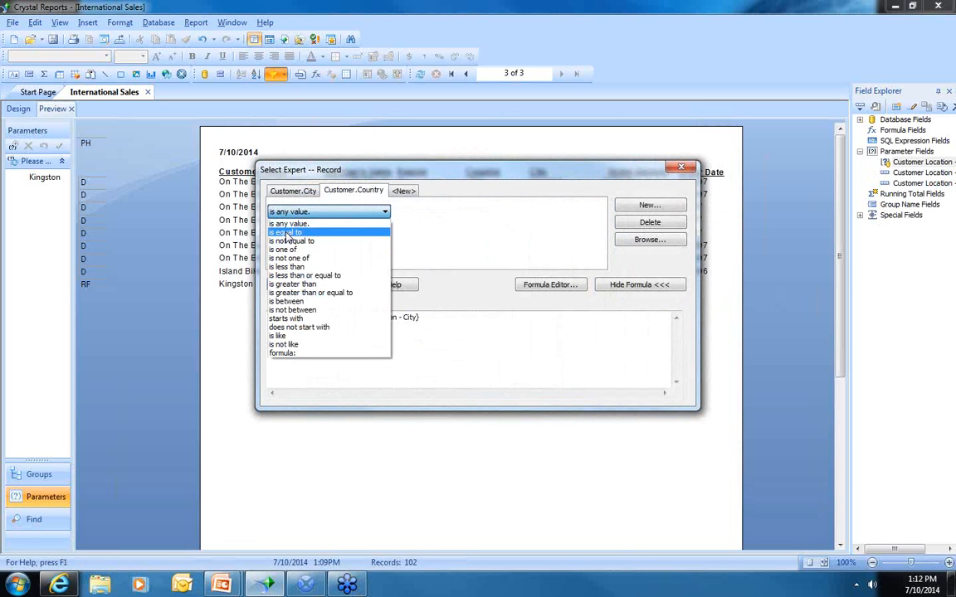
{"action": "left_click", "coordinate": [323, 229]}
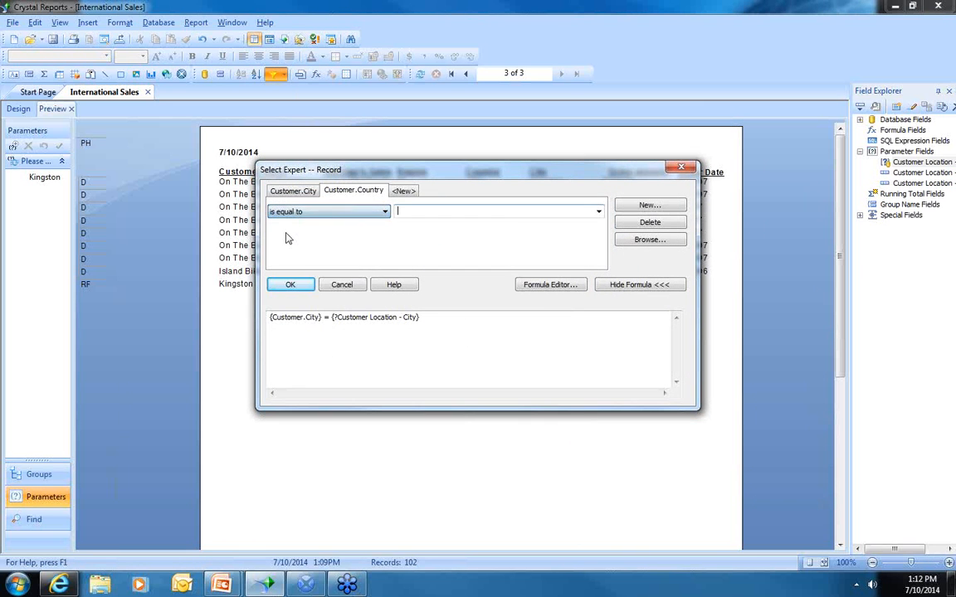
{"action": "left_click", "coordinate": [599, 212]}
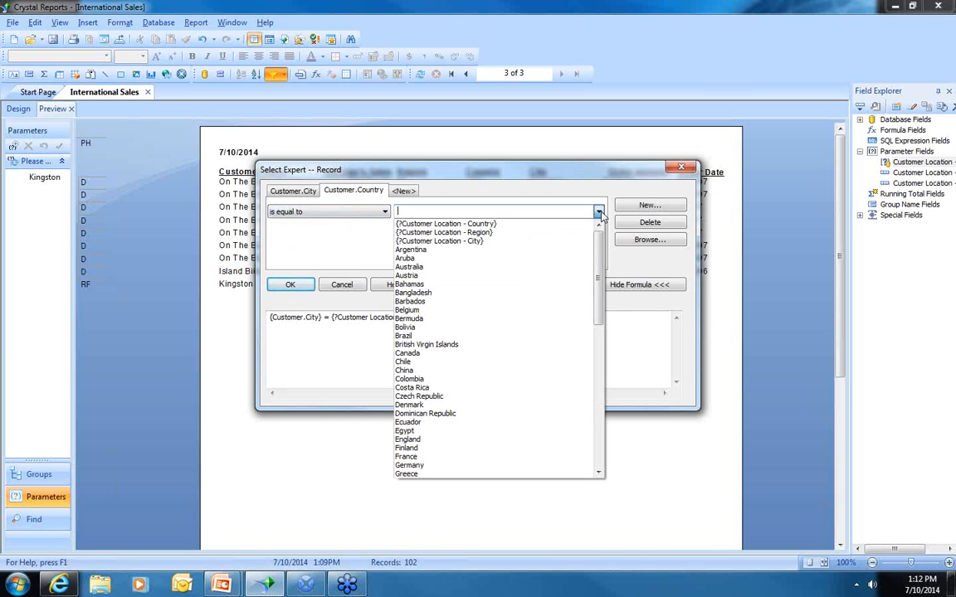
{"action": "left_click", "coordinate": [474, 224]}
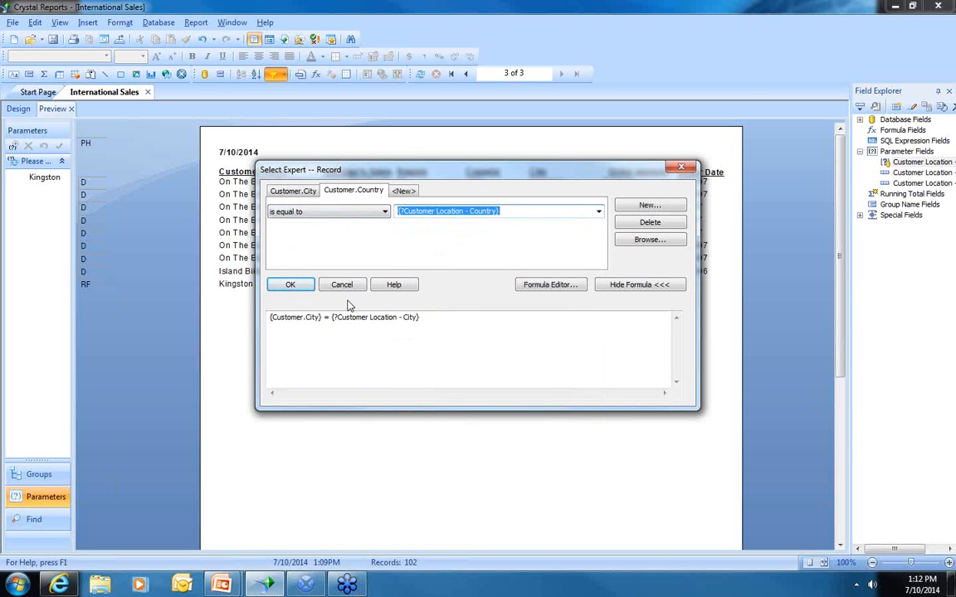
{"action": "left_click", "coordinate": [290, 285]}
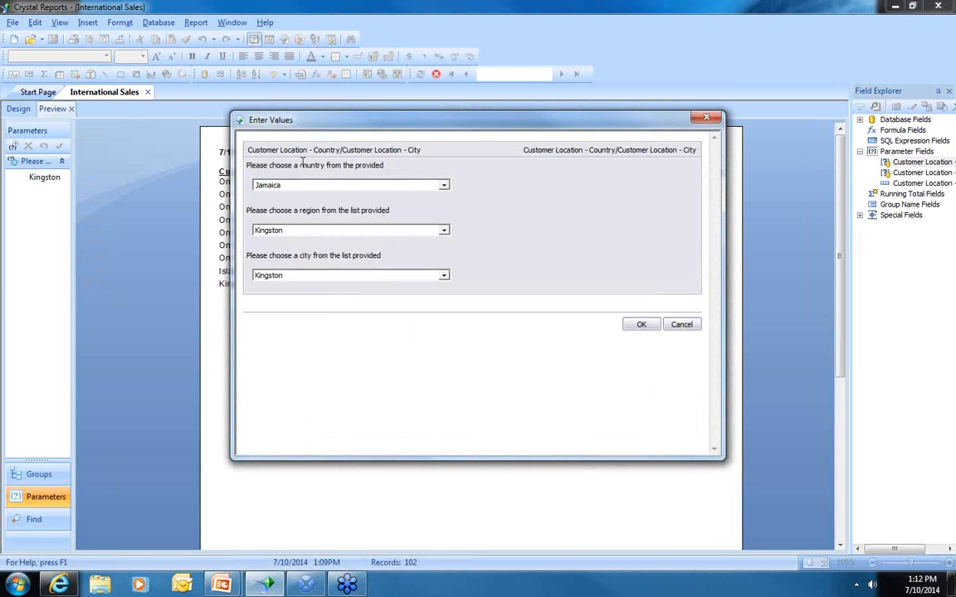
{"action": "left_click", "coordinate": [643, 325]}
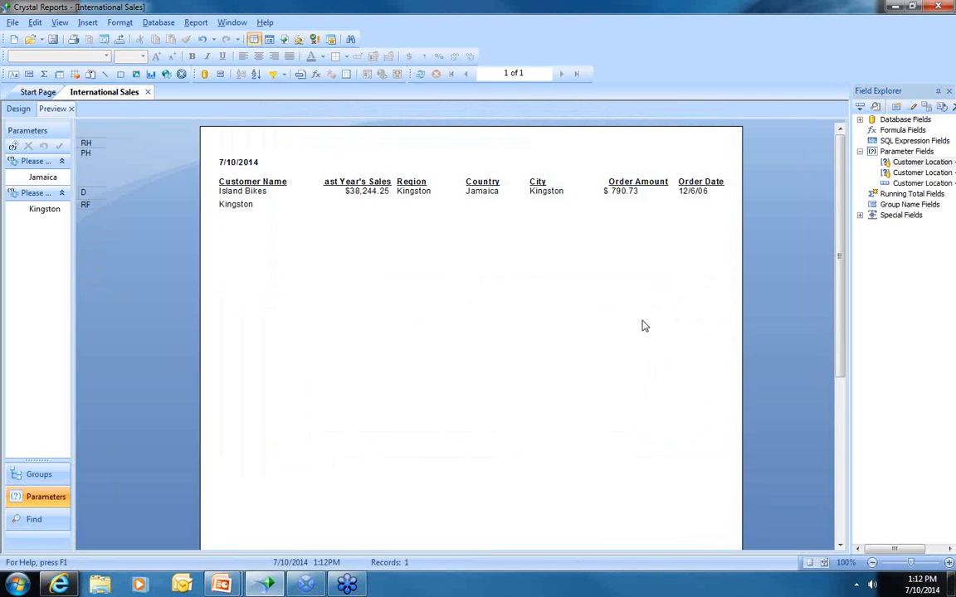
Place the Customer Location - Country parameter in the report footer beside the City parameter and preview the report
{"action": "left_click", "coordinate": [17, 108]}
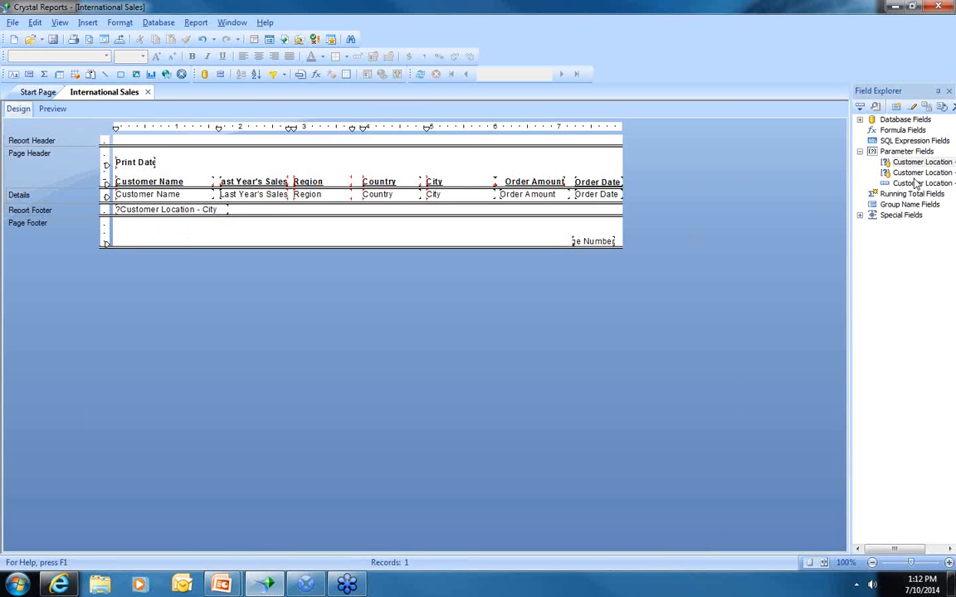
{"action": "left_click_drag", "start_coordinate": [916, 183], "coordinate": [238, 212]}
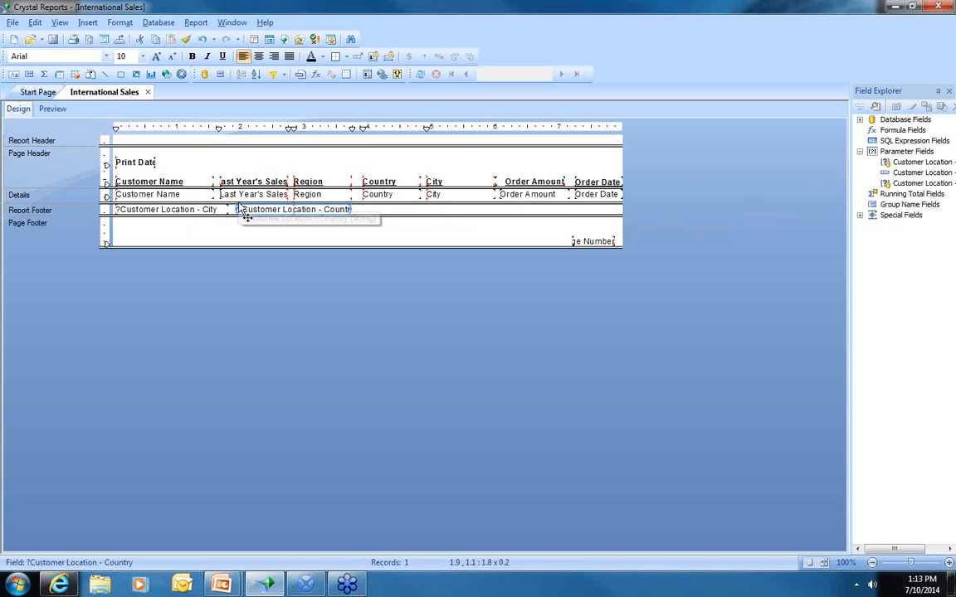
{"action": "left_click", "coordinate": [50, 110]}
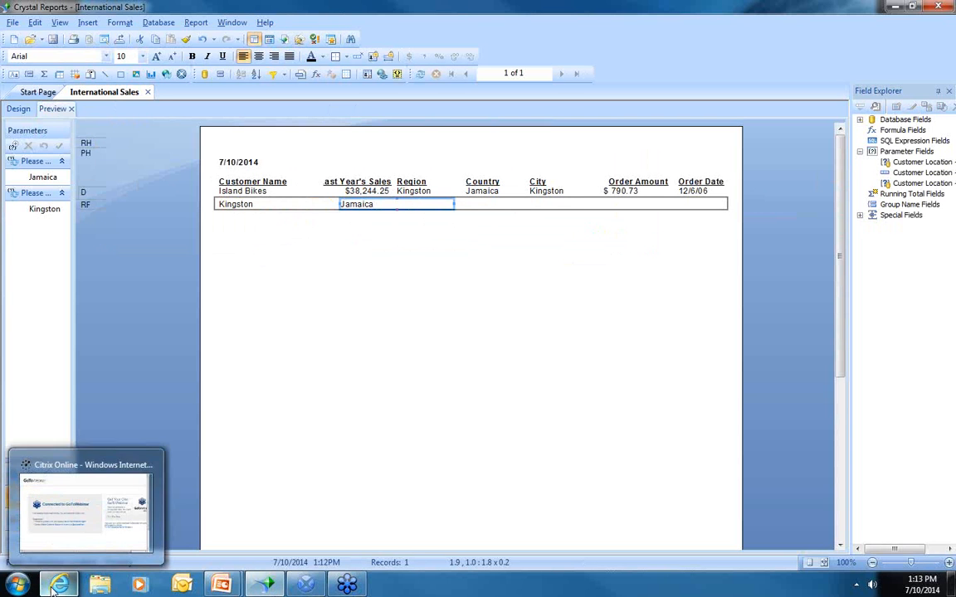
Switch to the running PowerPoint slide show at the Demo – Dynamic Parameters slide
{"action": "mouse_move", "coordinate": [220, 586]}
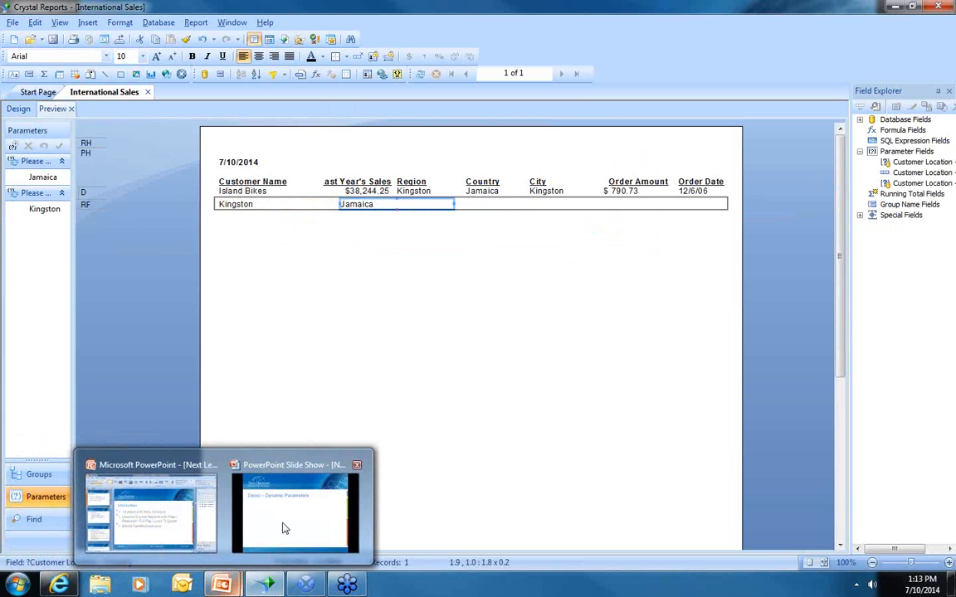
{"action": "left_click", "coordinate": [316, 513]}
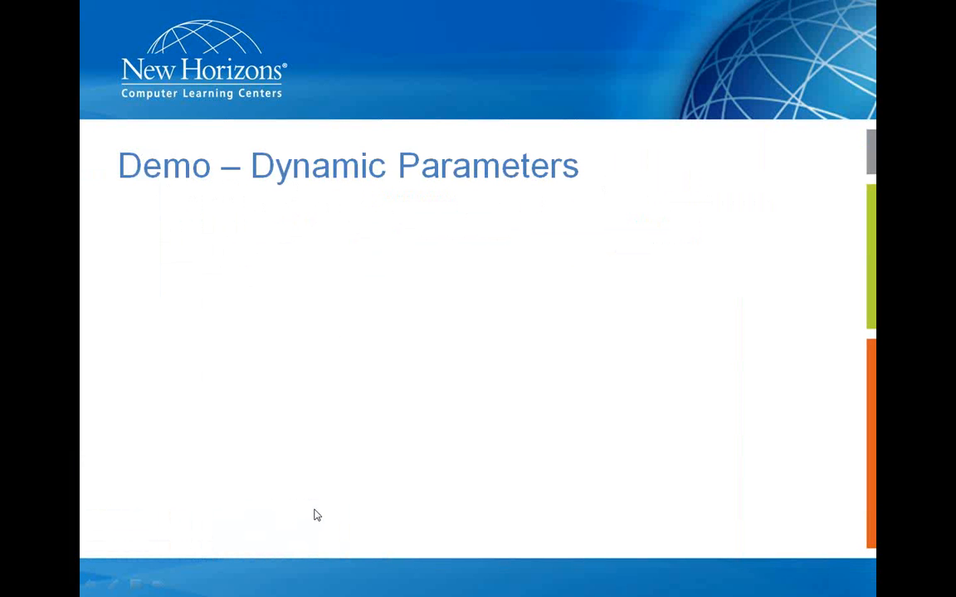
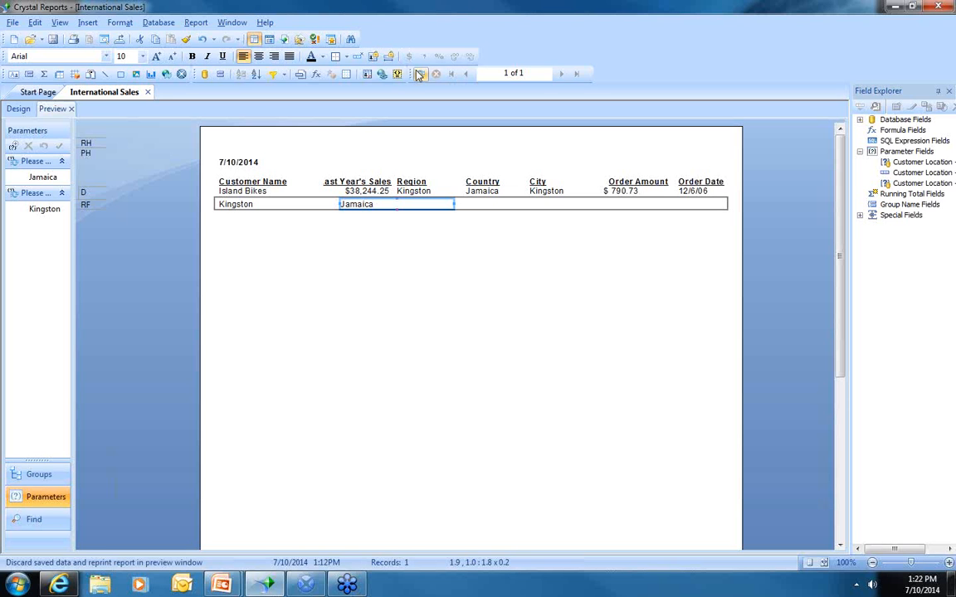
{"action": "left_click", "coordinate": [889, 153]}
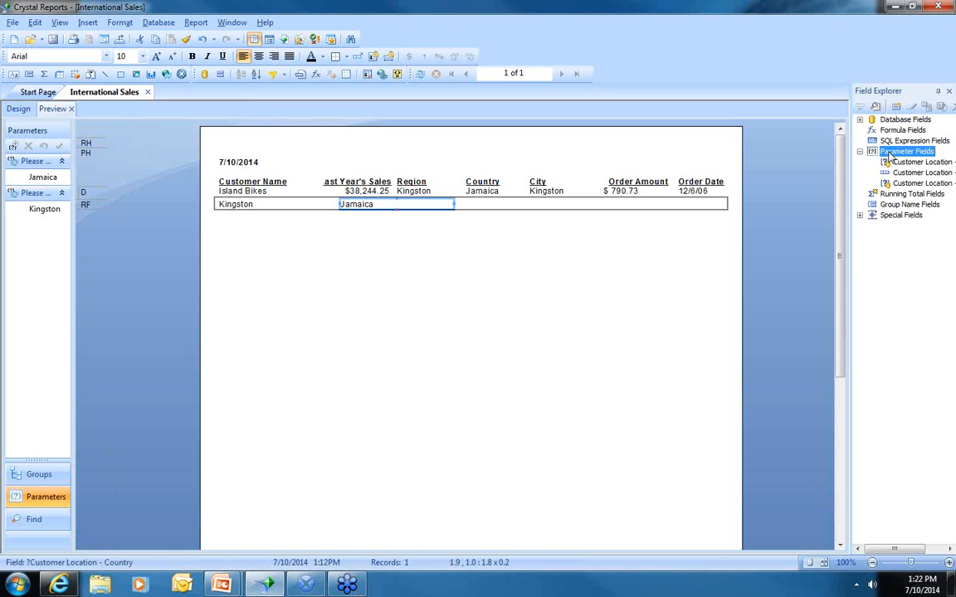
{"action": "left_click", "coordinate": [897, 108]}
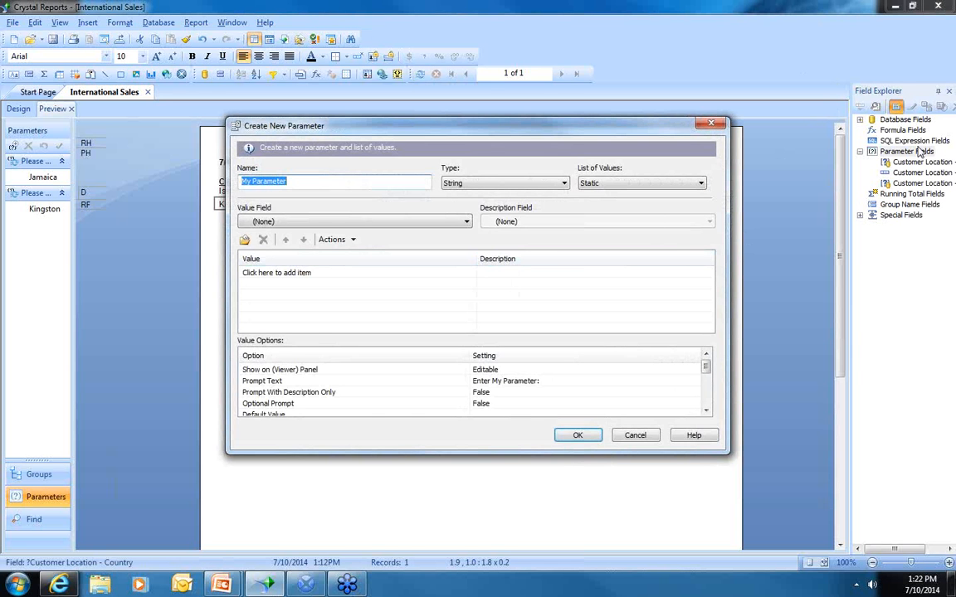
{"action": "left_click", "coordinate": [630, 435]}
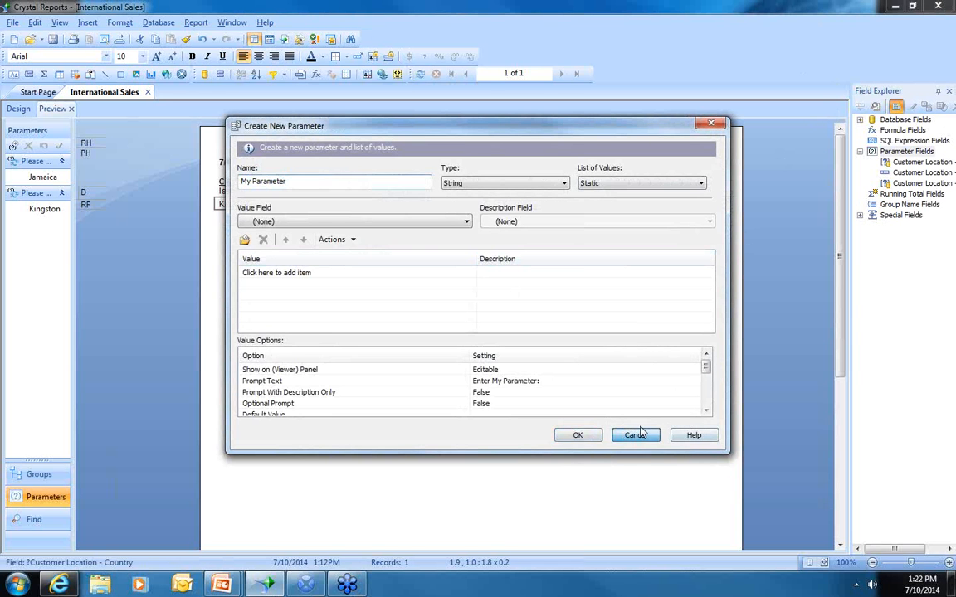
Open the Customer Location - Country parameter for editing and examine the remaining value options of its Country level
{"action": "left_click", "coordinate": [919, 161]}
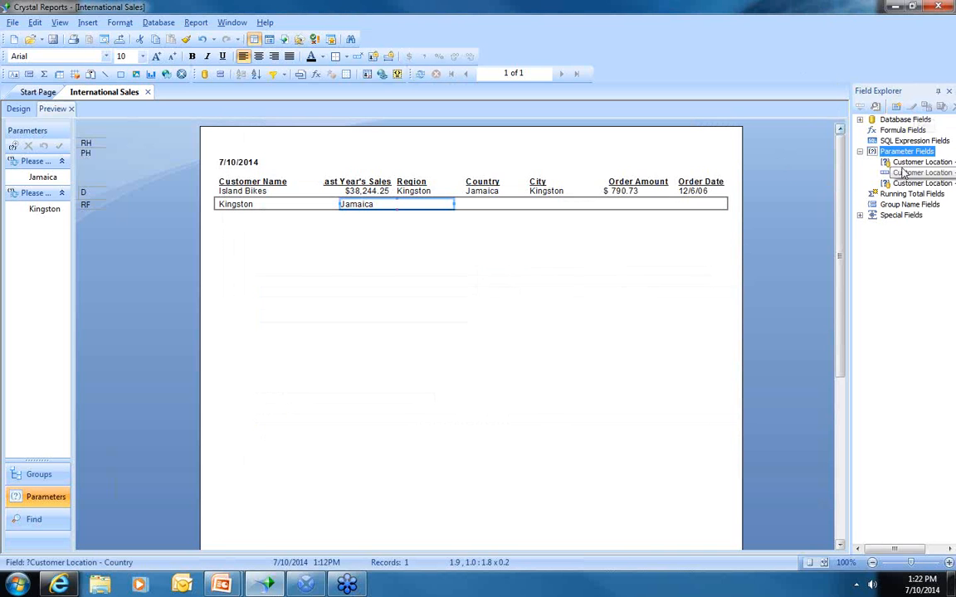
{"action": "left_click", "coordinate": [911, 108]}
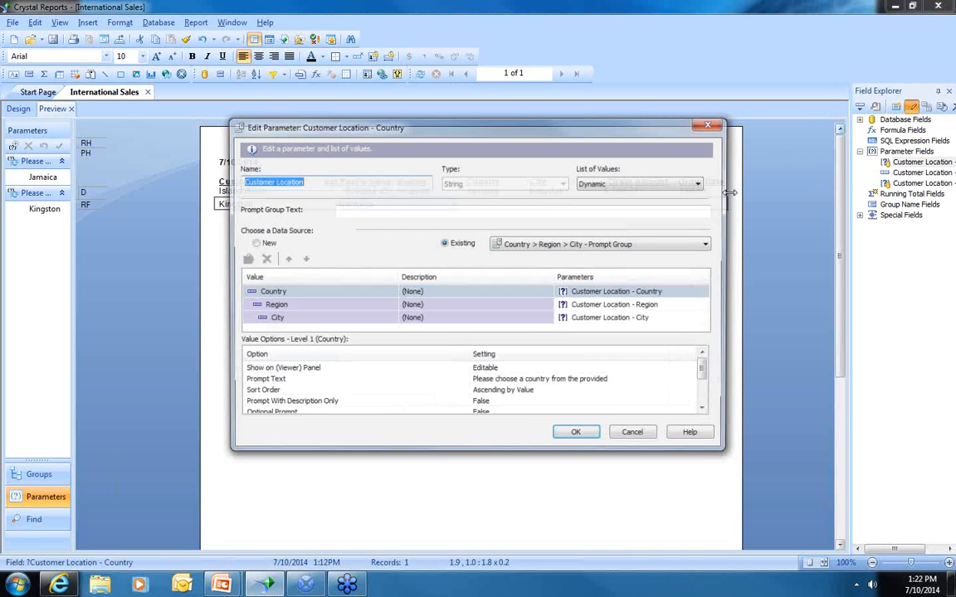
{"action": "left_click_drag", "start_coordinate": [707, 371], "coordinate": [715, 410]}
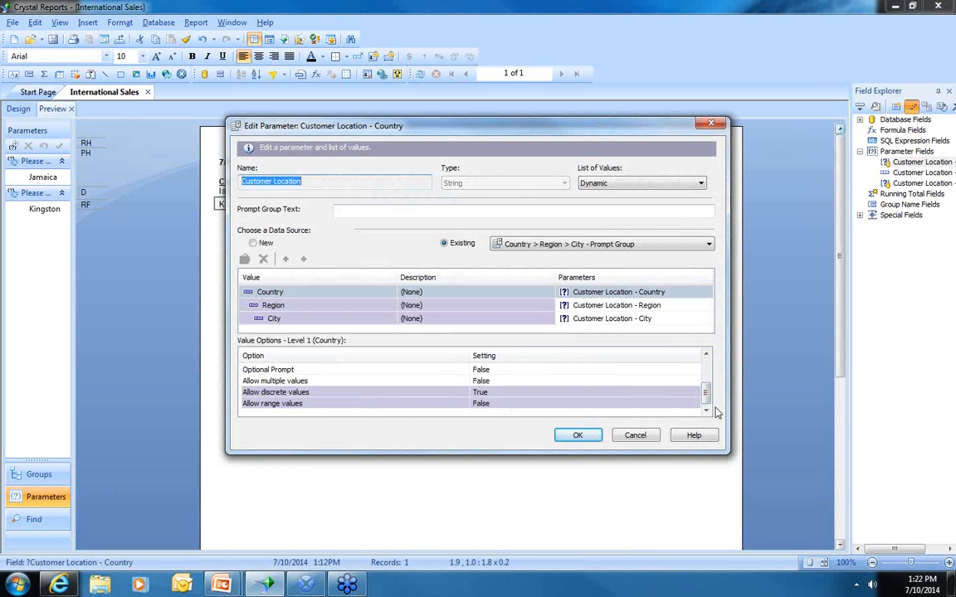